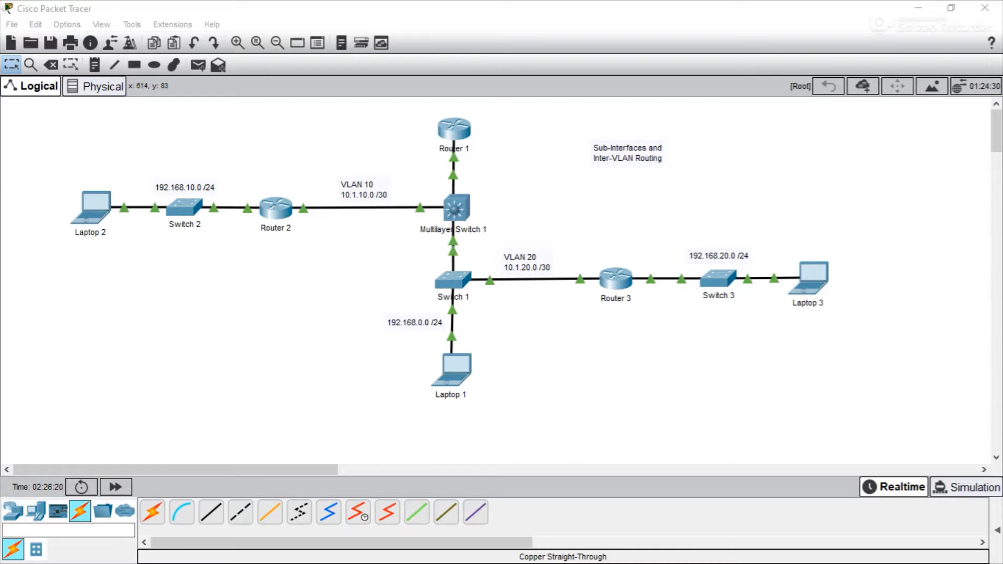
Examine the topology's VLAN 10 and VLAN 20 links, the LAN subnets, and the devices between Router 1 and Laptop 1
left_click(454, 128)
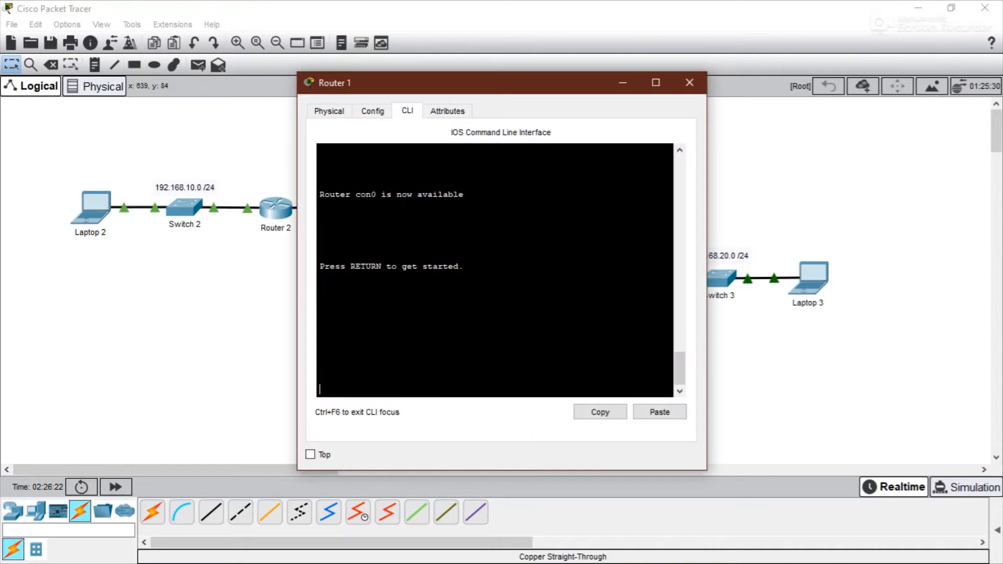
left_click(705, 82)
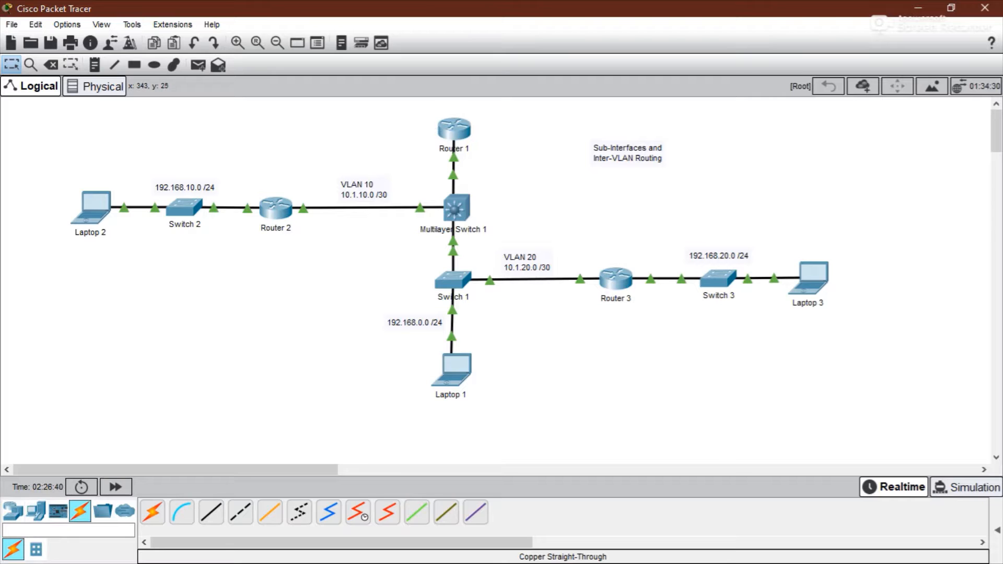
left_click_drag(313, 144, 408, 237)
left_click_drag(514, 225, 594, 326)
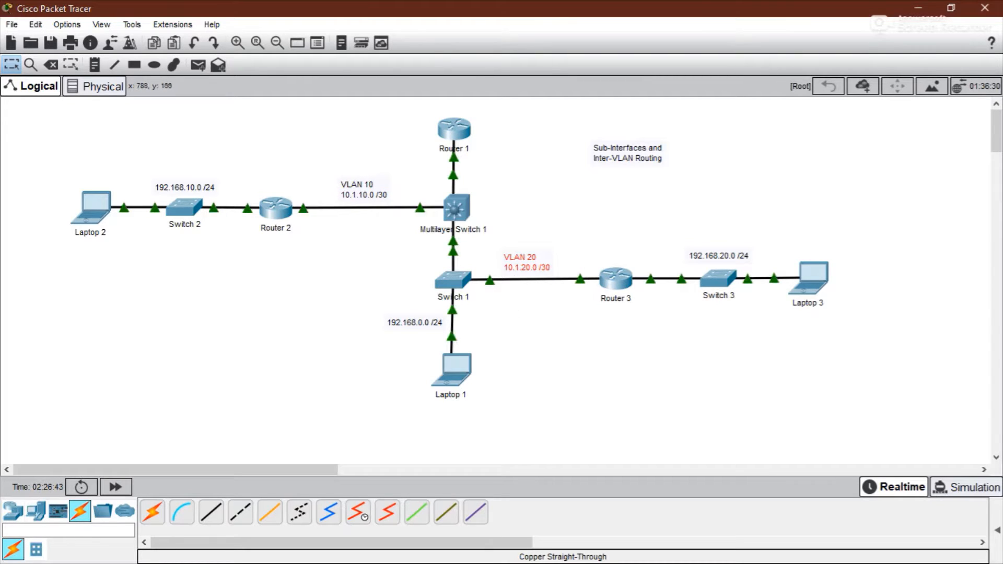
left_click(621, 223)
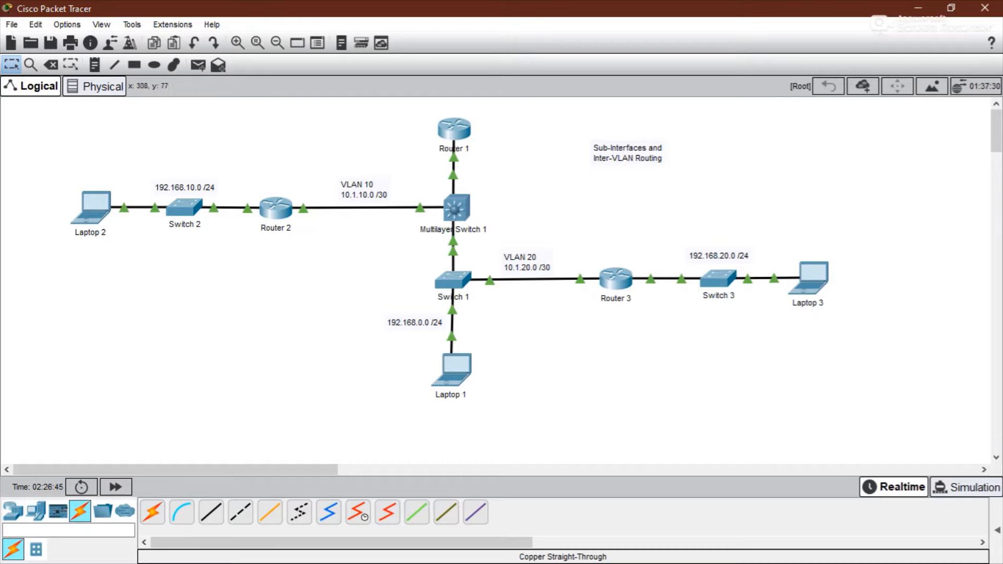
left_click_drag(225, 152, 282, 161)
left_click_drag(410, 176, 494, 244)
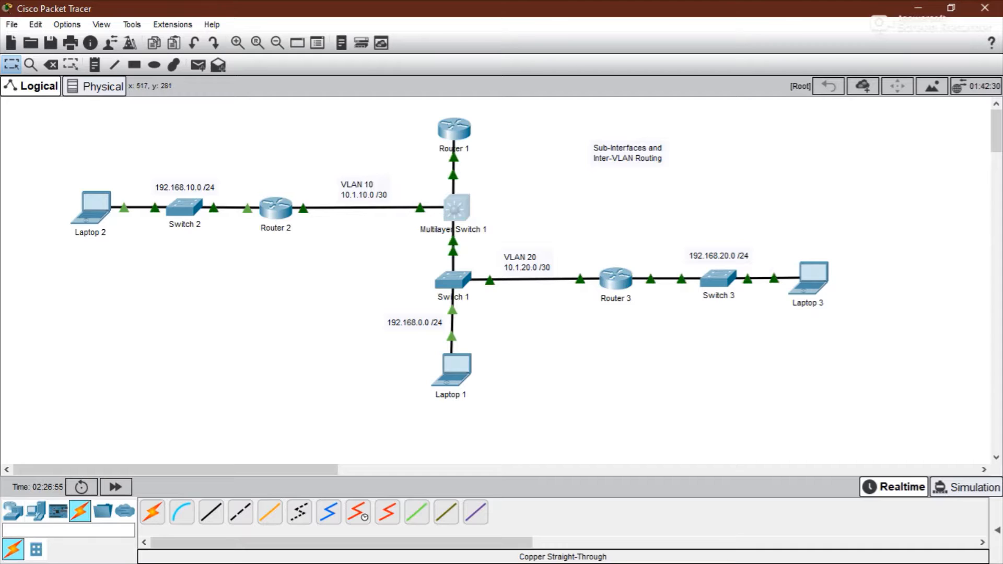
left_click_drag(380, 302, 405, 274)
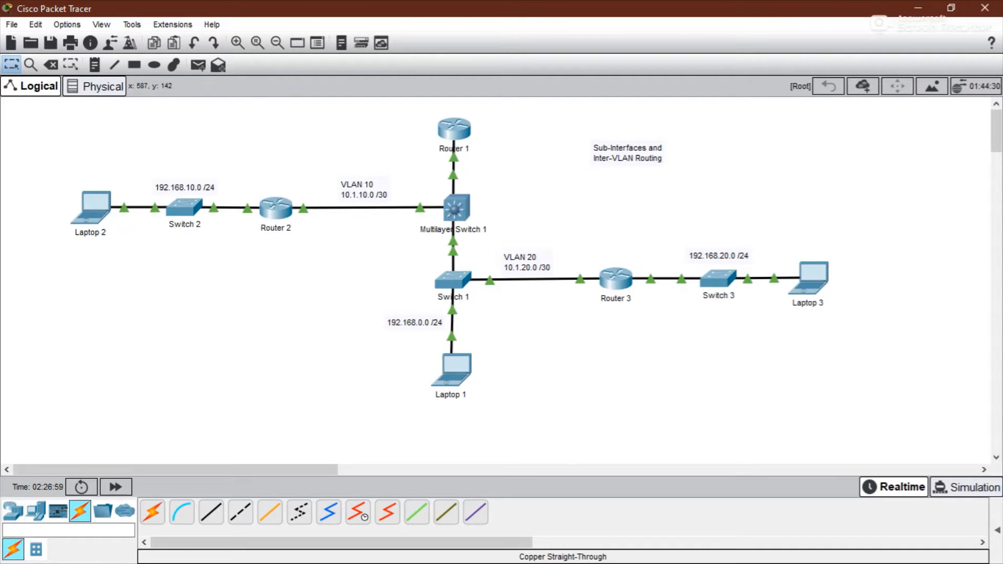
mouse_move(418, 166)
left_mouse_down()
mouse_move(474, 264)
mouse_move(415, 168)
left_mouse_up()
mouse_move(500, 166)
left_mouse_down()
mouse_move(490, 146)
mouse_move(462, 130)
mouse_move(502, 158)
left_mouse_up()
left_click_drag(162, 163, 194, 143)
left_click_drag(694, 225, 744, 242)
left_click_drag(402, 115, 486, 417)
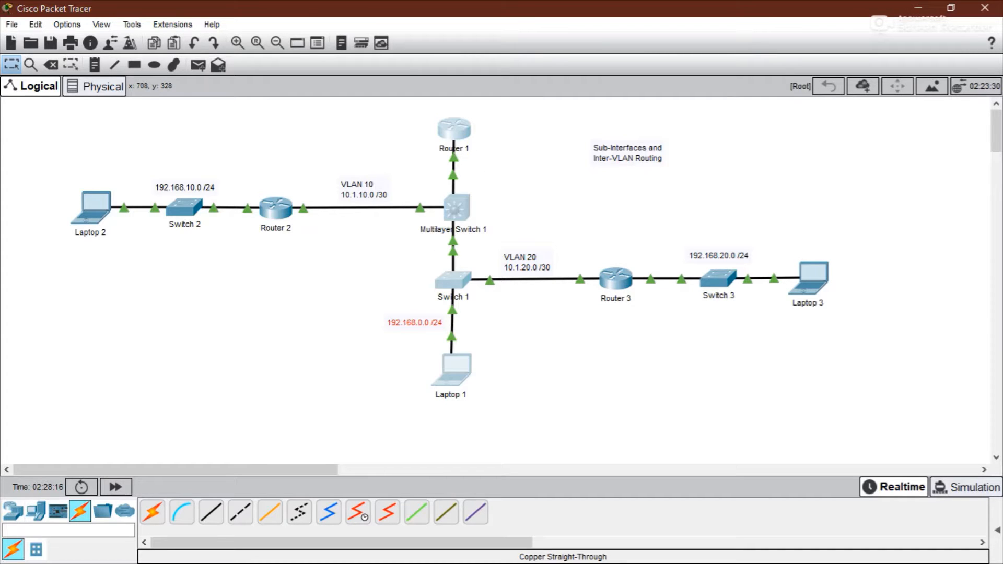
left_click(520, 337)
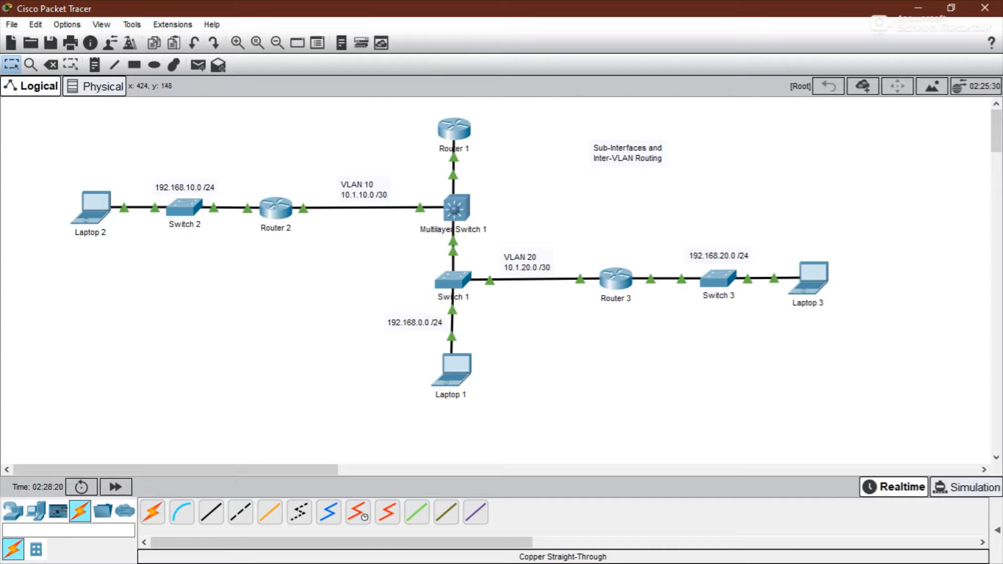
left_click_drag(265, 109, 617, 306)
left_click_drag(247, 108, 634, 308)
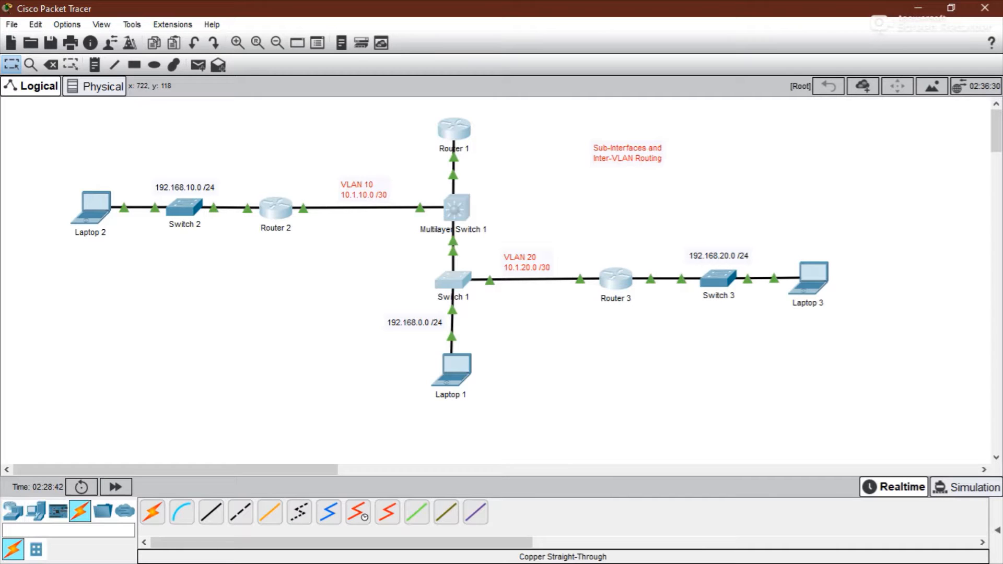
left_click(530, 183)
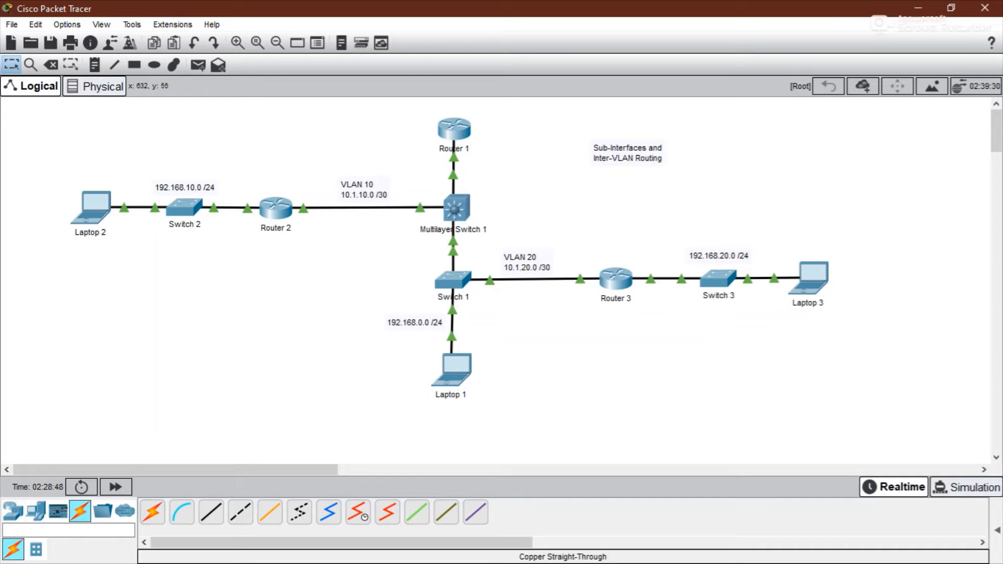
Open Router 1's command line and enter global configuration mode, keeping the VLAN 10 side of the topology in view
left_click(454, 128)
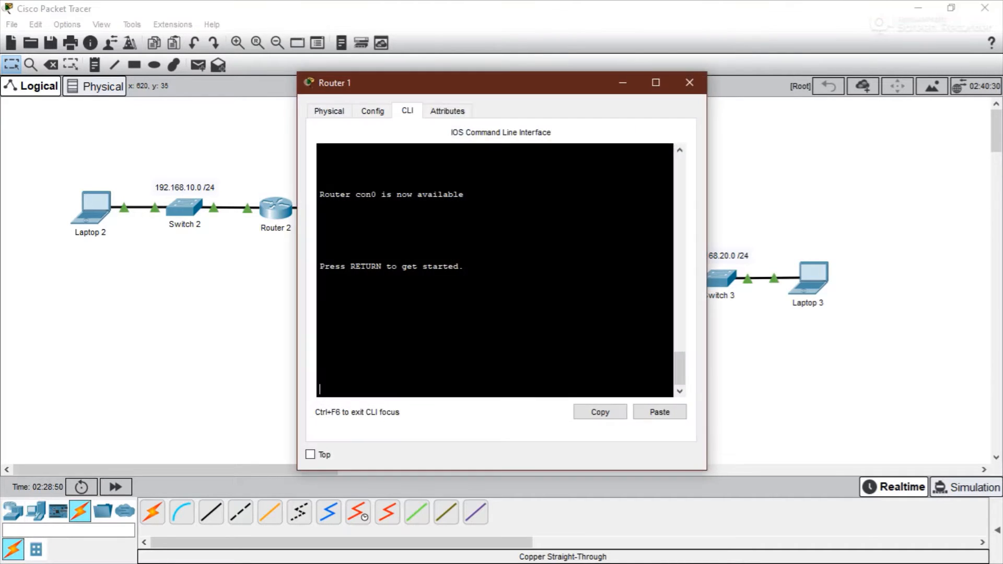
left_click_drag(460, 83, 665, 53)
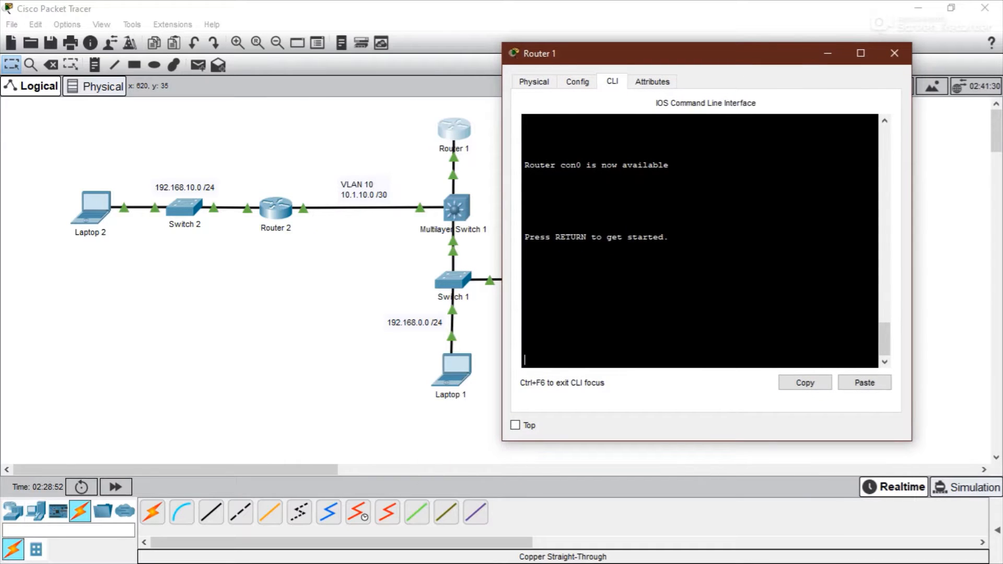
key("Return")
type("en")
key("Return")
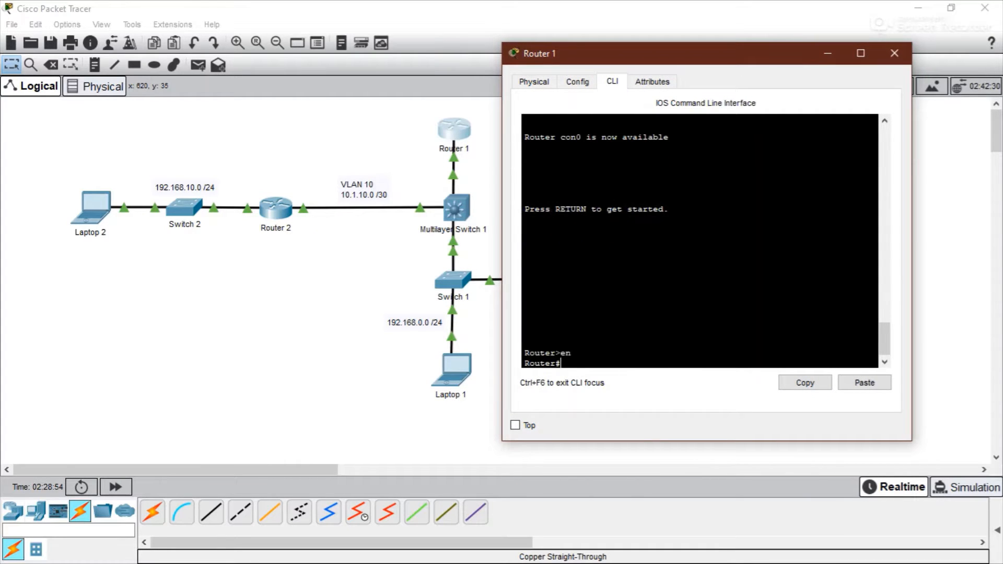
type("conf")
key("Tab")
type("t")
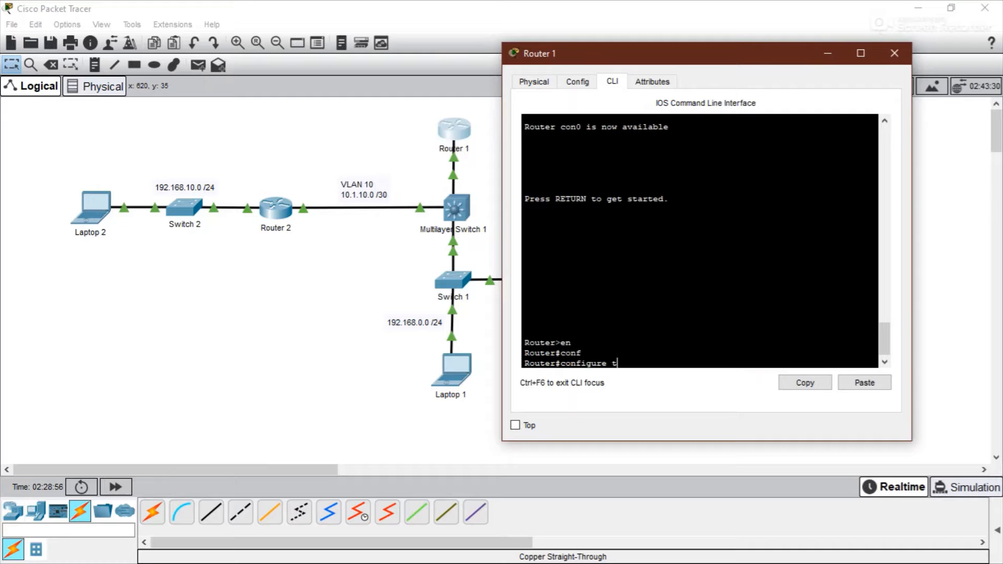
key("Return")
Enable Router 1's physical interface g0/0 with no shut
type("int g")
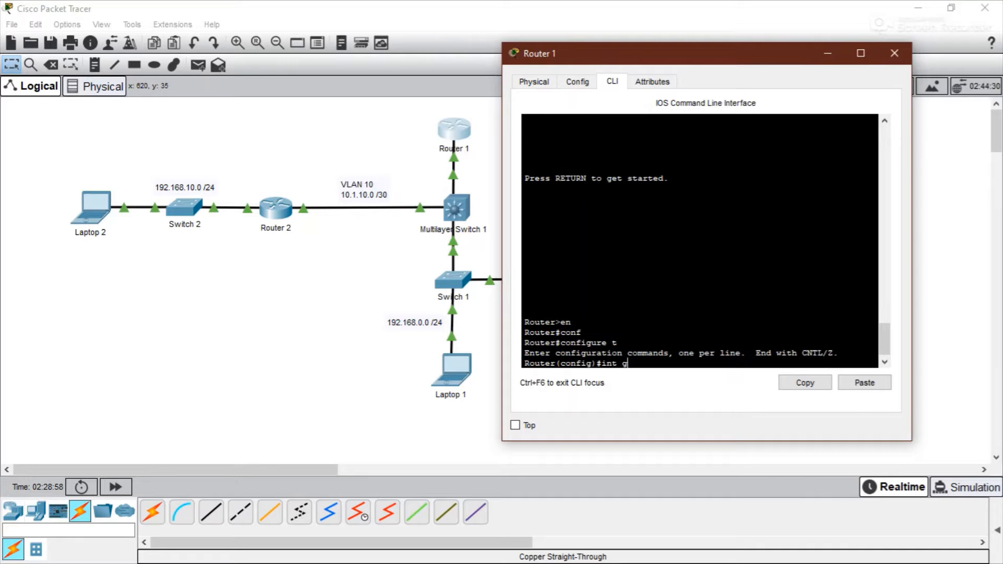
type("0/0")
key("Return")
type("nfig-if)#n")
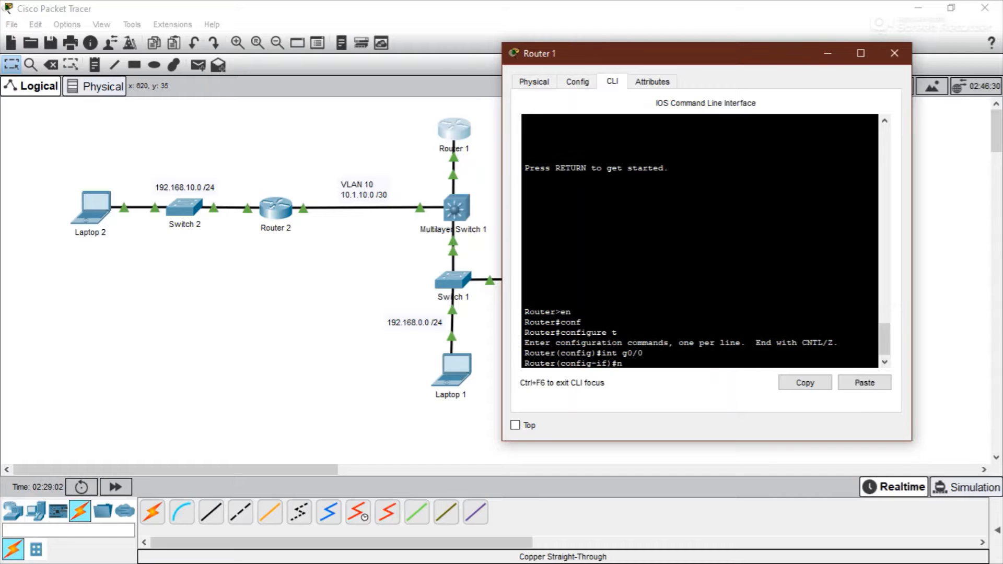
type("o shut")
key("Return")
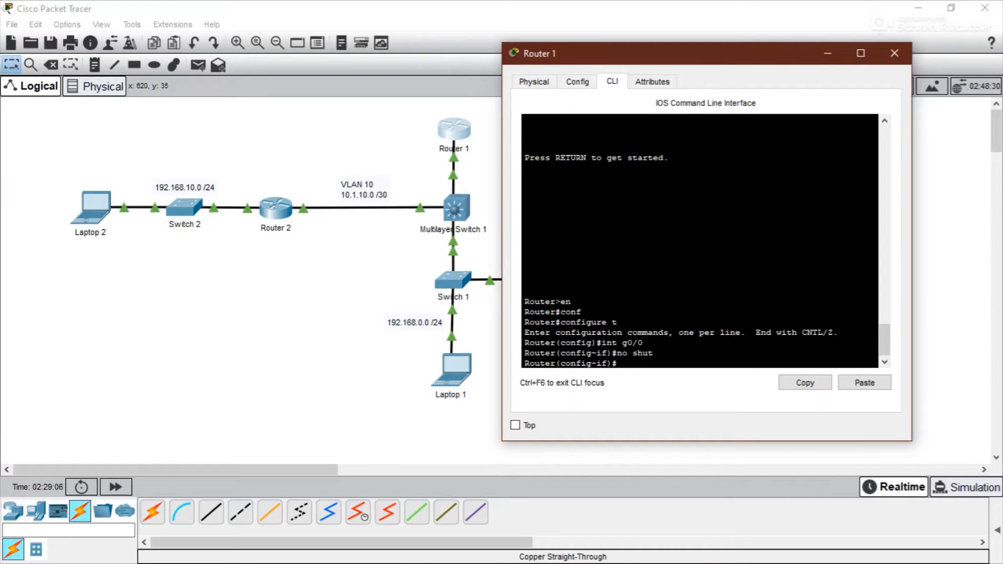
Create subinterface g0/0.10 on Router 1 and set its encapsulation to dot1Q with VLAN 10
type("int g0/0.10")
key("Return")
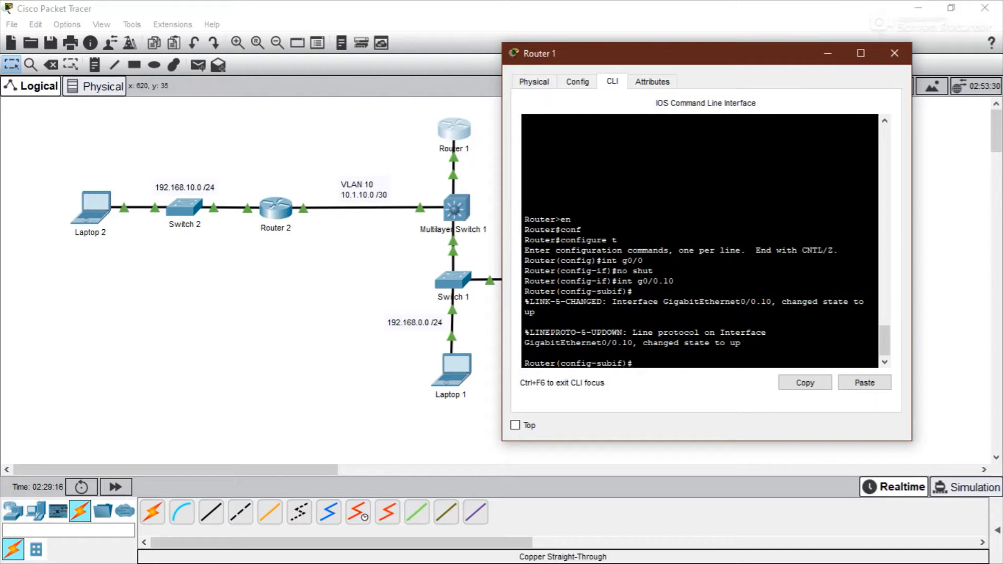
type("enca")
key("Tab")
key("Tab")
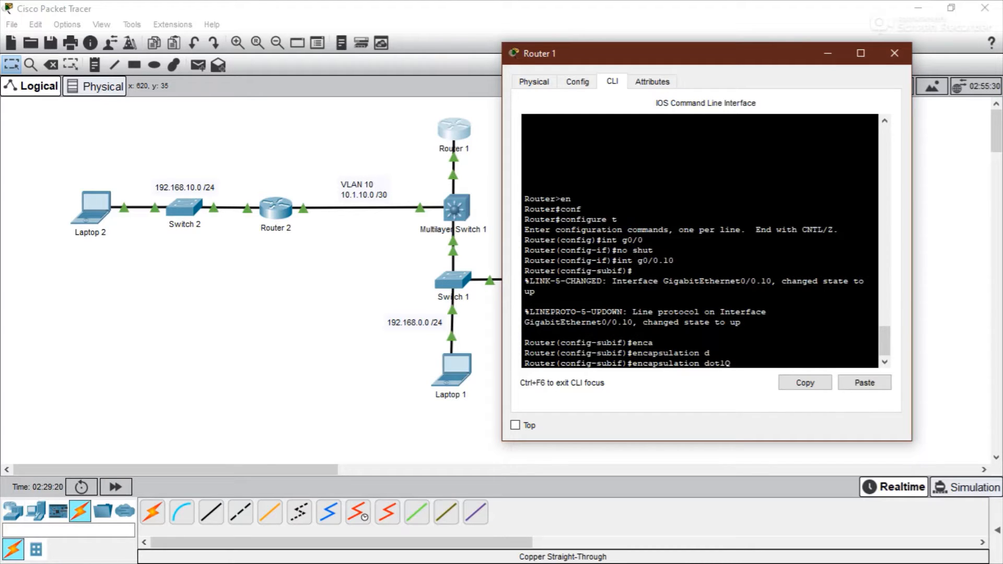
type("10")
key("Return")
Assign IP address 10.1.10.1 with mask 255.255.255.252 to subinterface g0/0.10
type("ip ad")
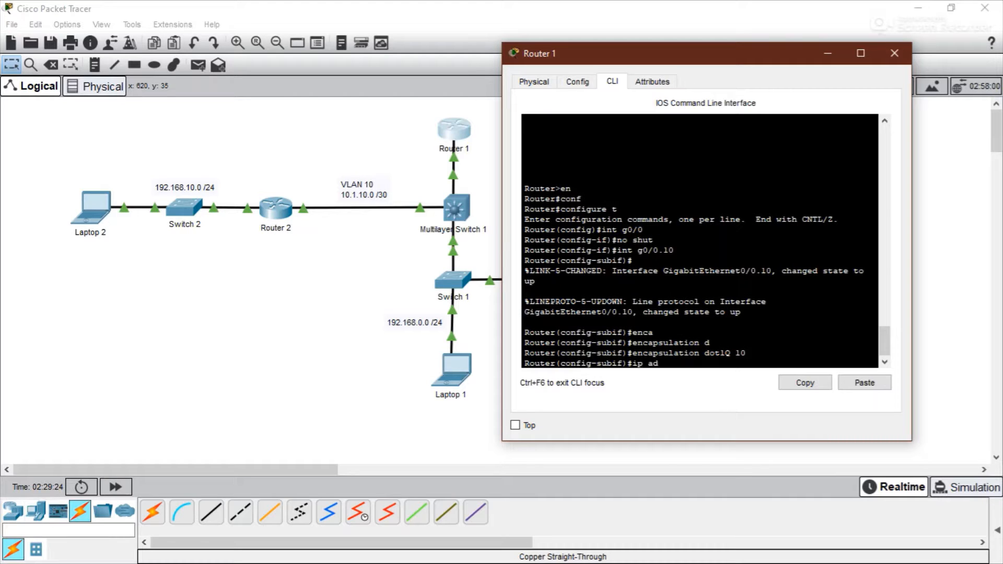
key("Tab")
type("10")
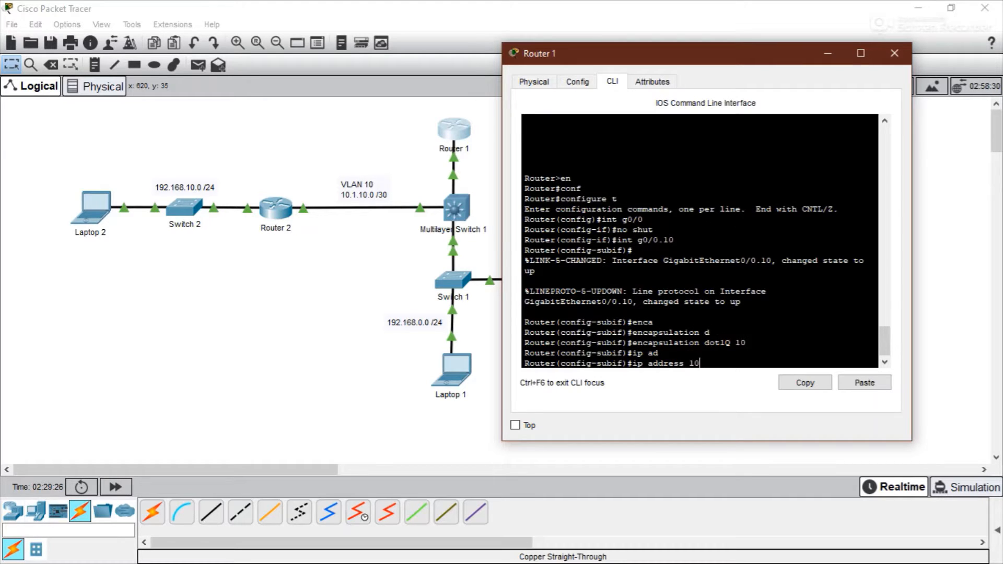
type(".1.10.1 255.255.255.252")
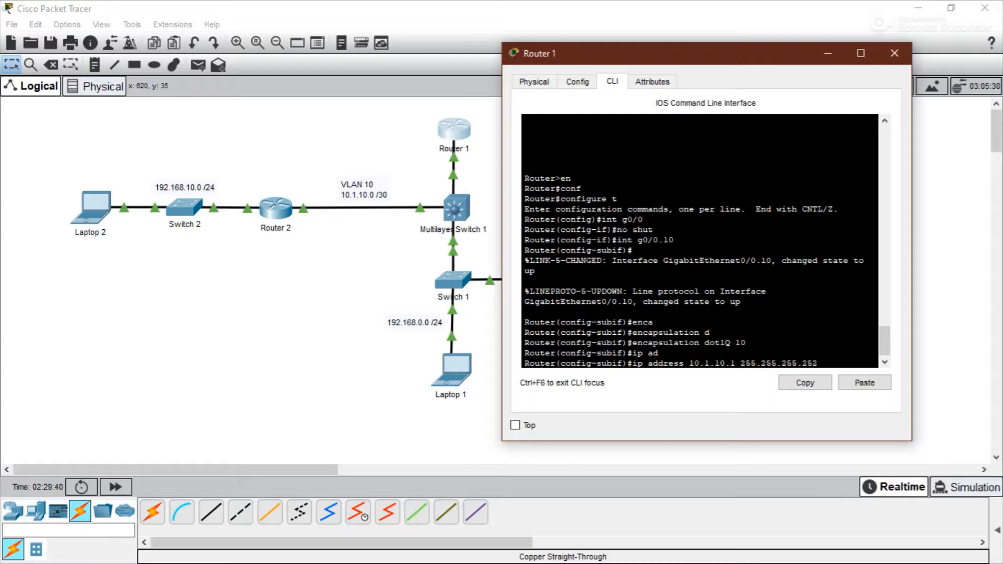
key("Return")
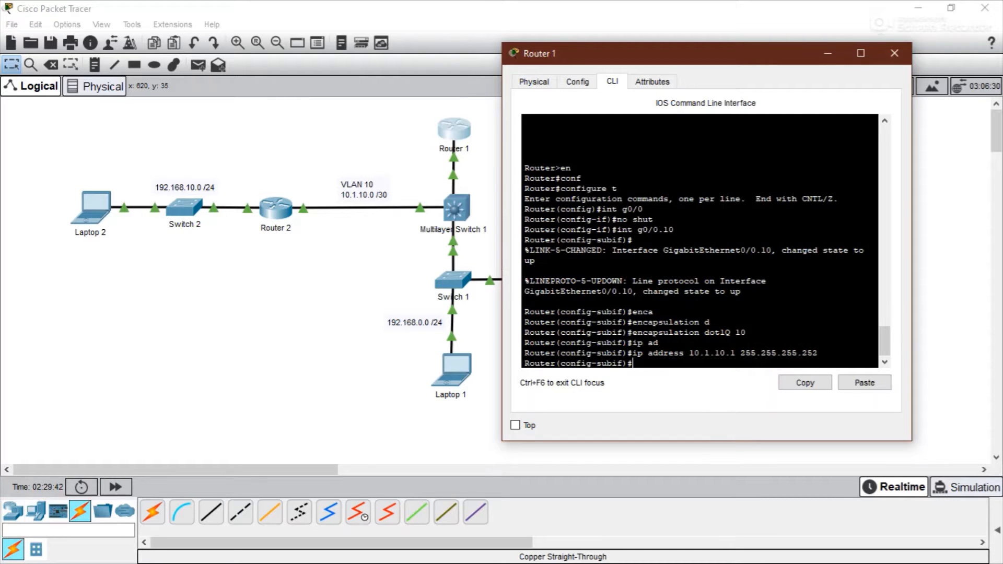
Create subinterface g0/0.20 on Router 1, with the VLAN 20 side of the topology in view
left_click_drag(680, 53, 195, 45)
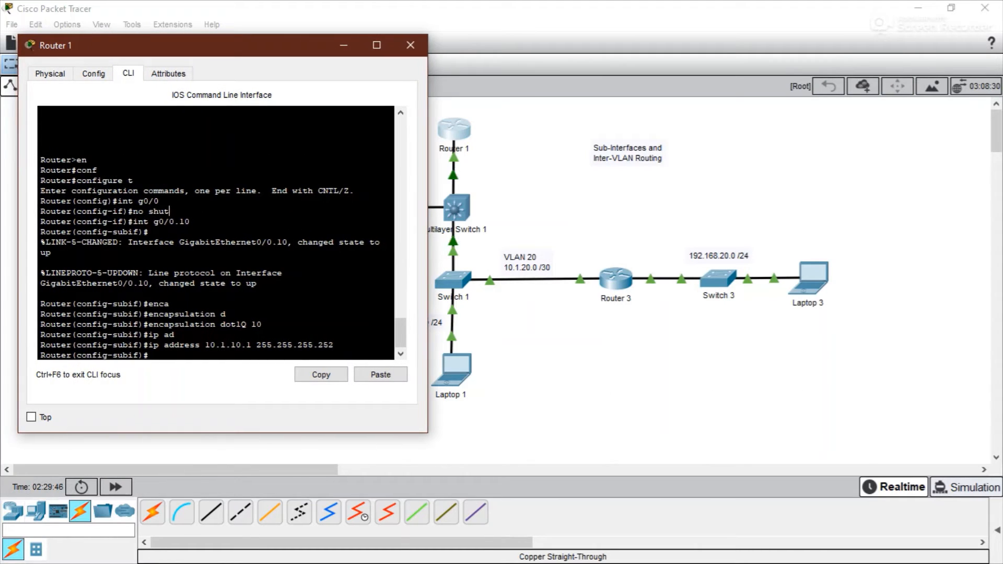
key("Up")
key("Up")
key("Up")
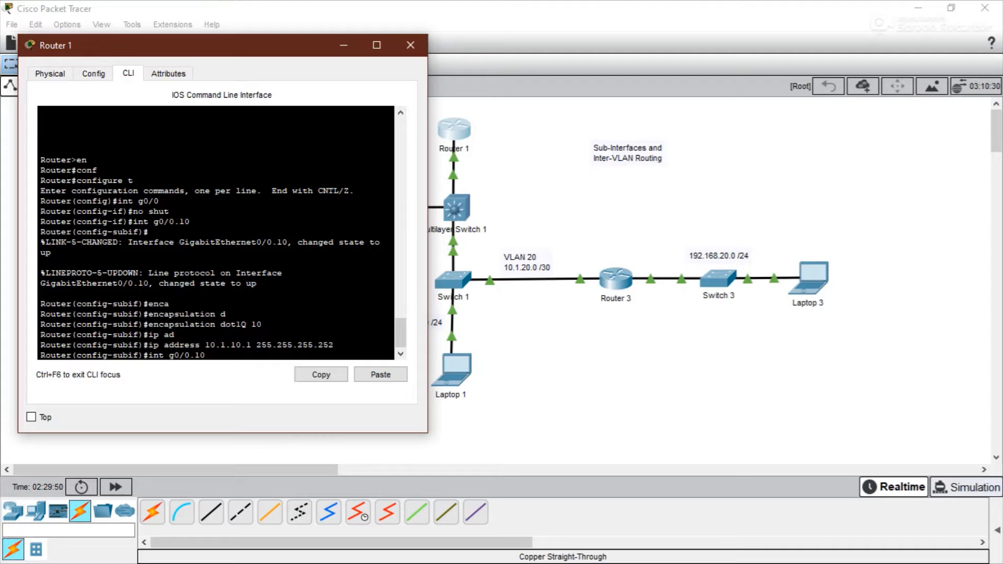
key("BackSpace")
key("BackSpace")
type("20")
key("Return")
key("Return")
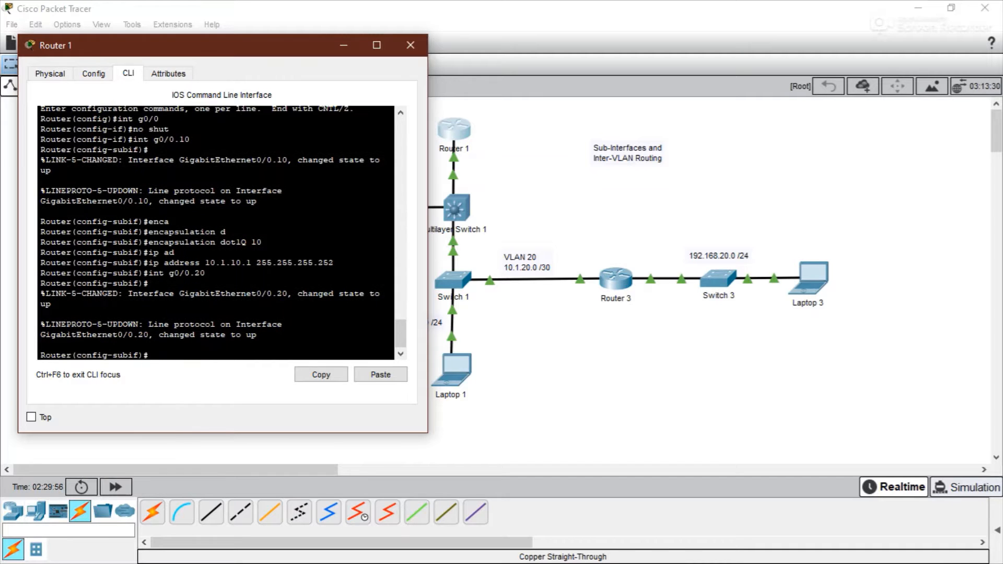
Set the encapsulation of subinterface g0/0.20 to dot1Q with VLAN 20
key("Up")
key("Up")
key("Up")
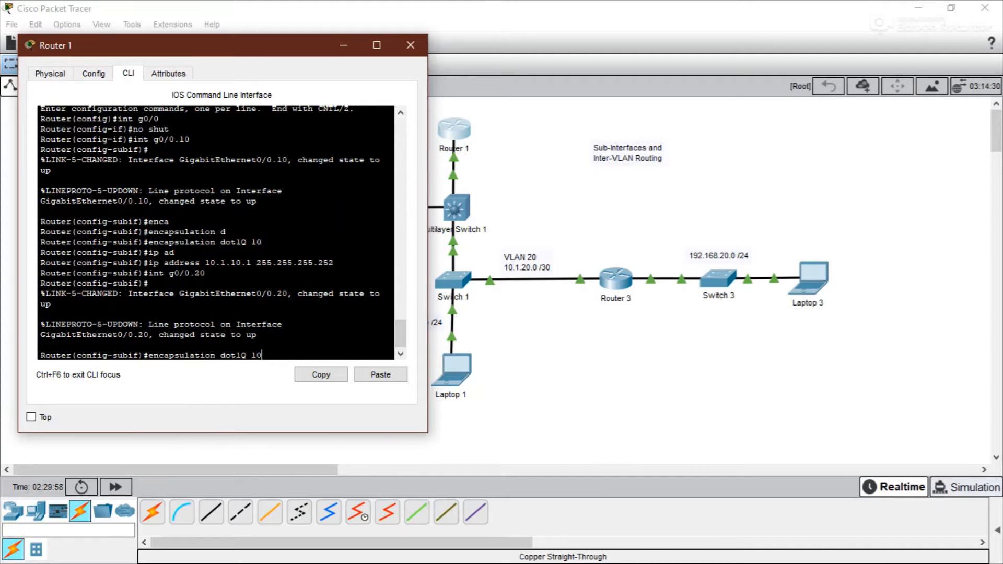
key("BackSpace")
key("BackSpace")
type("20")
key("Return")
Assign IP address 10.1.20.1 with mask 255.255.255.252 to subinterface g0/0.20 and close Router 1's window
key("Up")
key("Up")
key("Up")
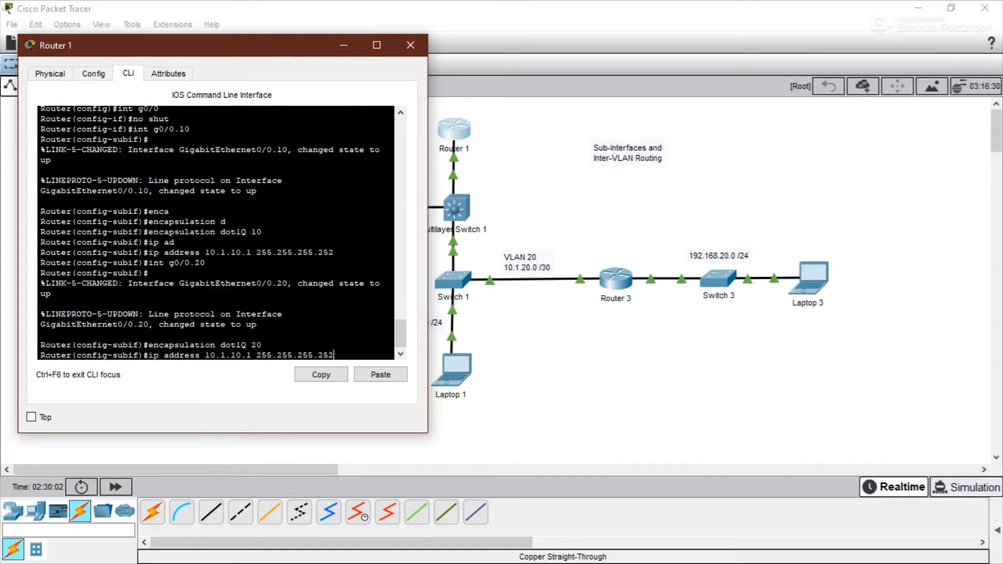
key("Left")
key("Left")
key("Left")
key("Left")
key("Left")
key("Left")
key("Left")
key("Left")
key("Left")
key("BackSpace")
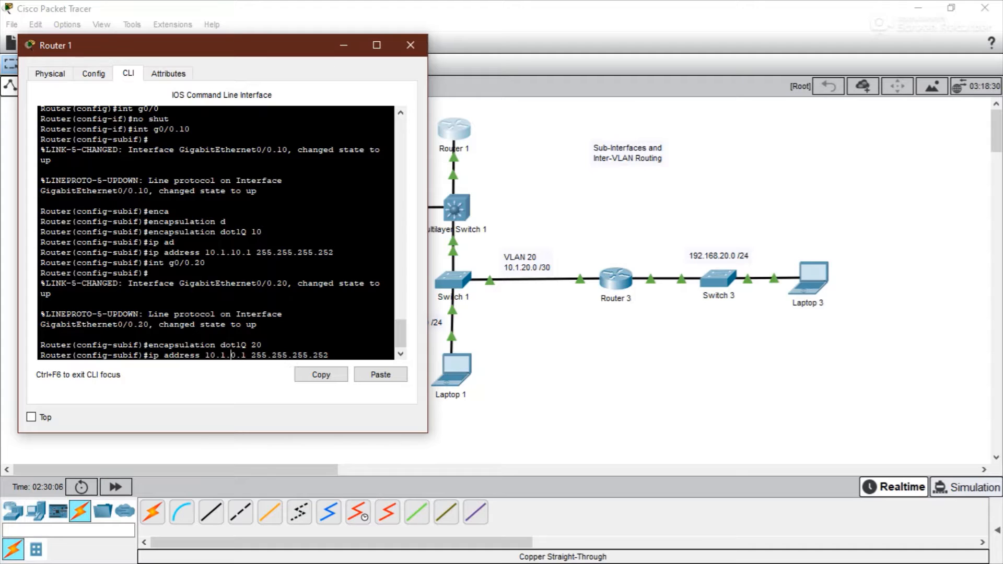
type("2")
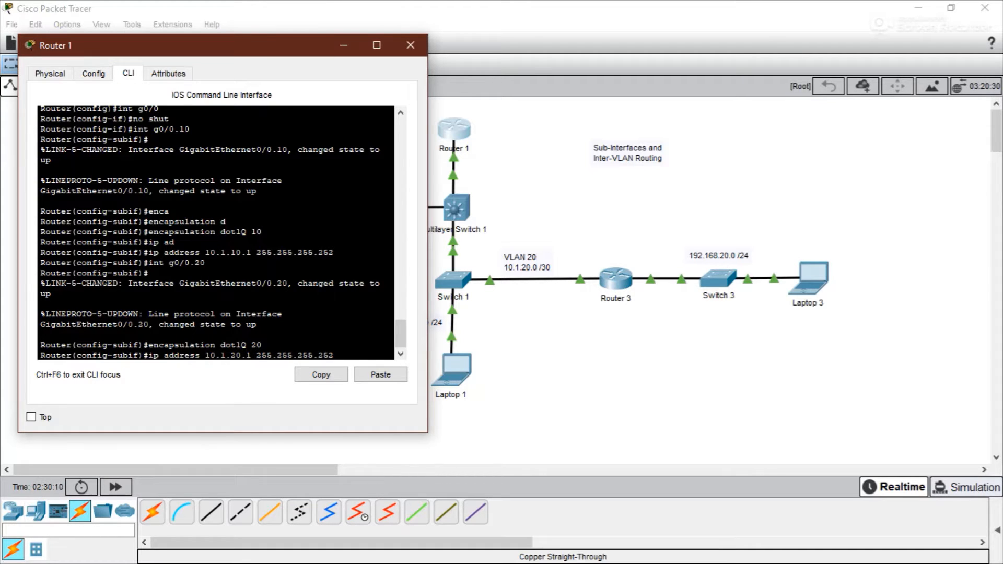
key("Return")
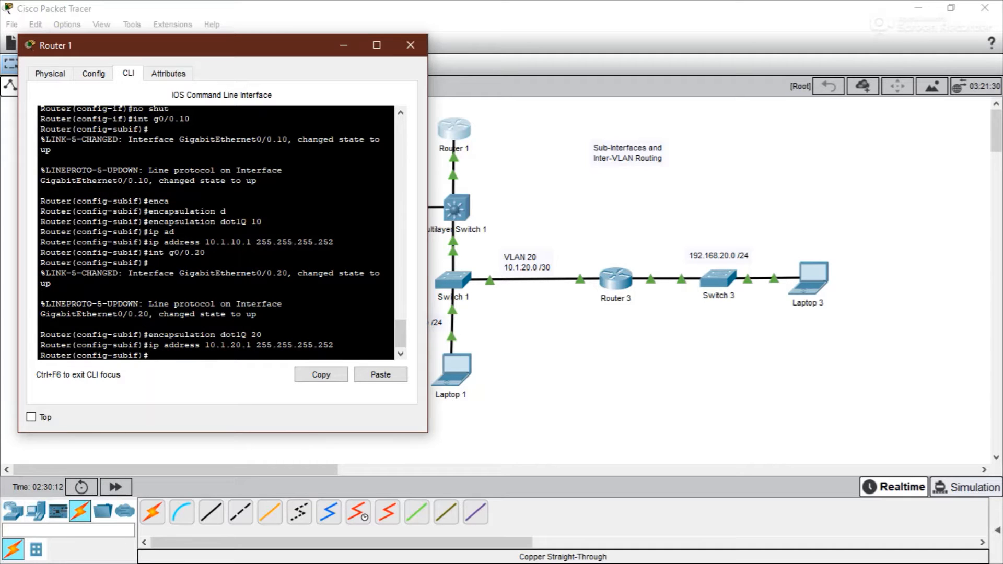
left_click(411, 45)
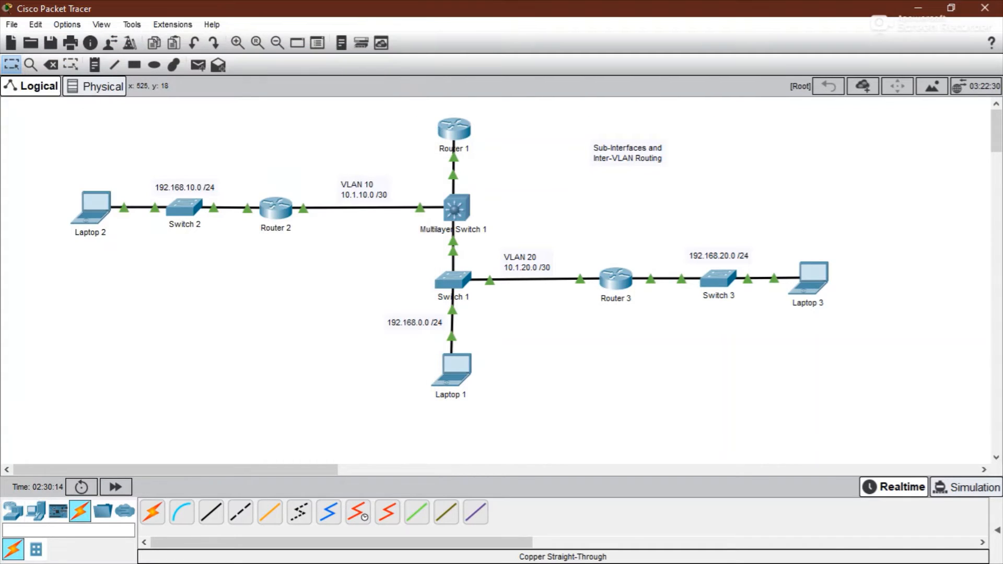
Return to Router 1's CLI, leave subinterface g0/0.20 and enter configuration of the physical interface g0/0
mouse_move(453, 129)
left_click_drag(364, 301, 428, 344)
left_click(573, 177)
left_click(450, 129)
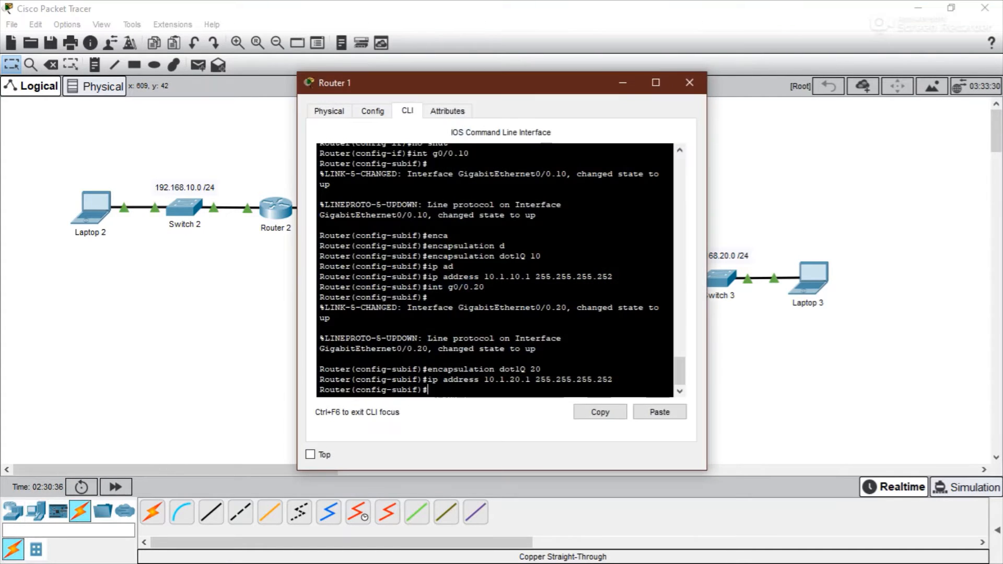
type("exit")
key("Return")
type("int ")
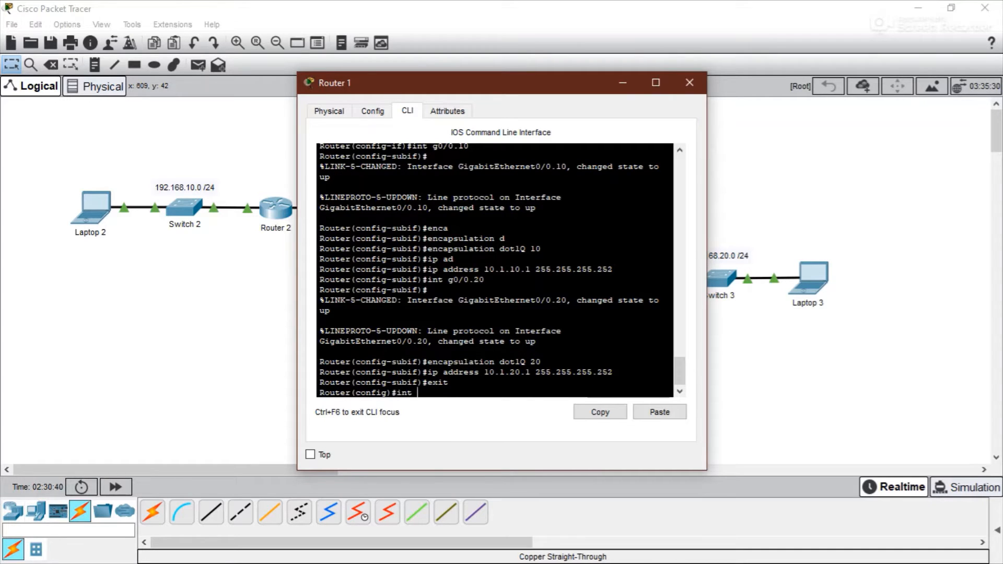
type("g0/0")
key("Return")
Assign IP address 192.168.0.1 with mask 255.255.255.0 to interface g0/0 and close Router 1's window
type("ip ad")
key("Tab")
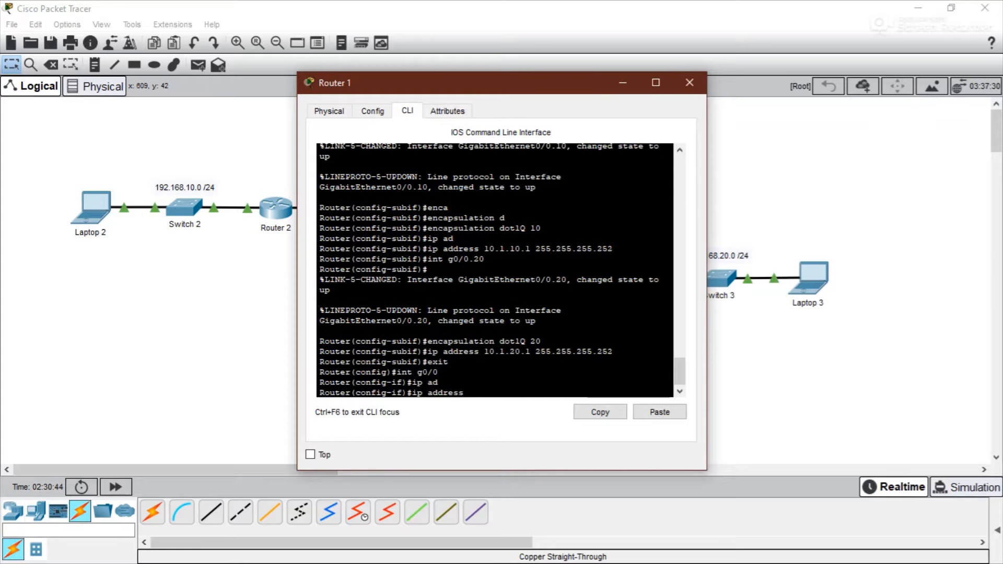
type("192.168.0.1 255.2")
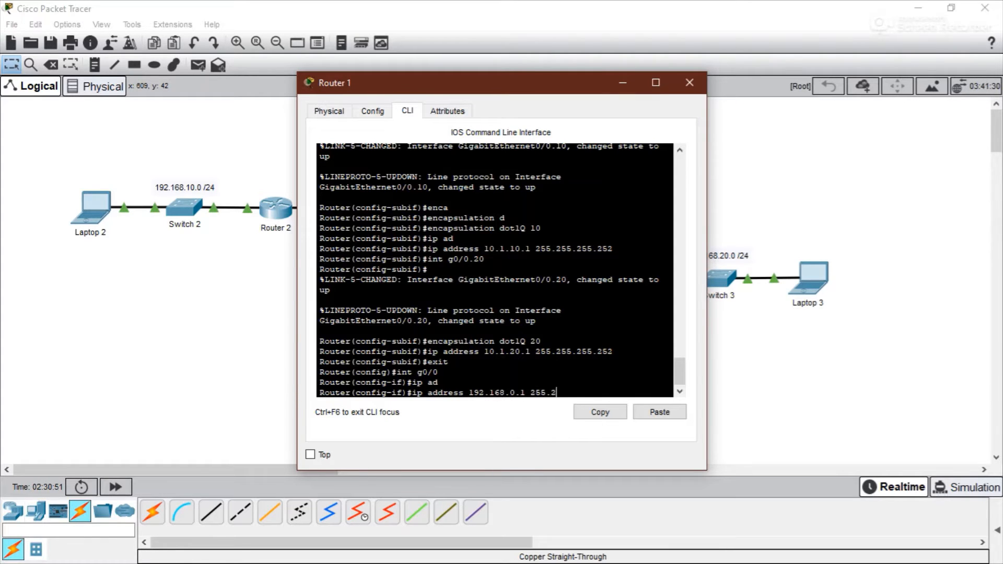
type("55.255.0")
key("Return")
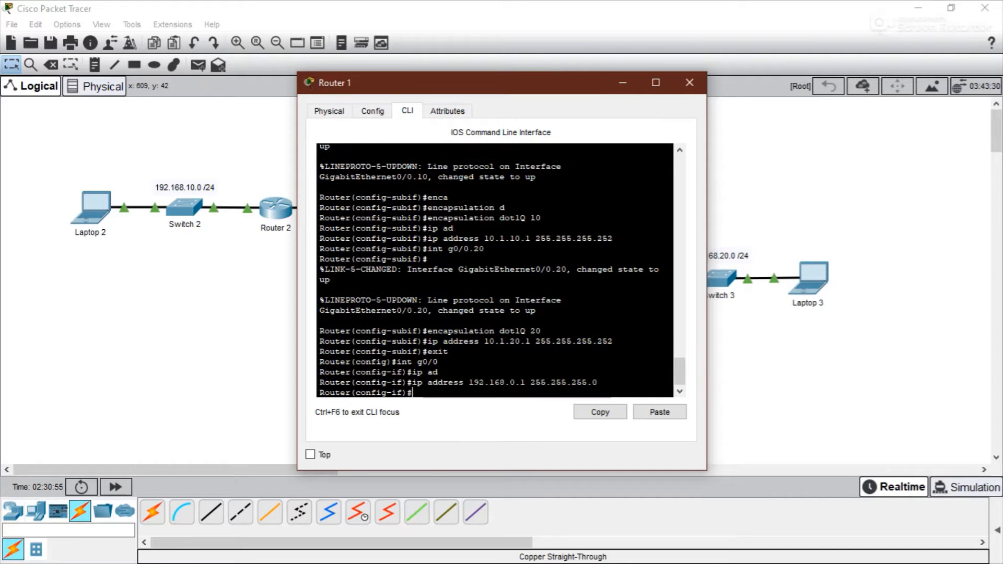
left_click(689, 82)
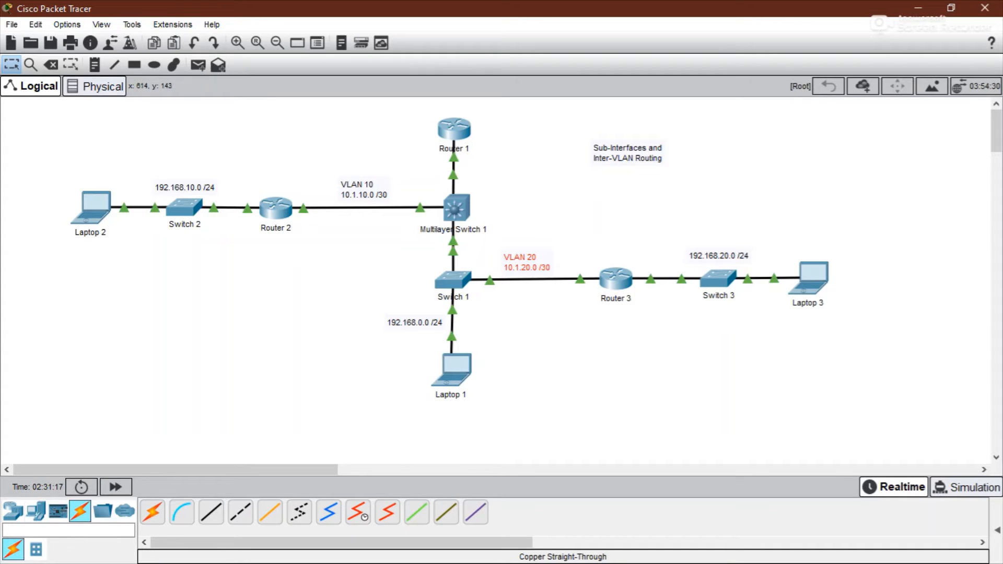
left_click_drag(411, 271, 481, 299)
mouse_move(420, 208)
mouse_move(466, 361)
mouse_move(485, 281)
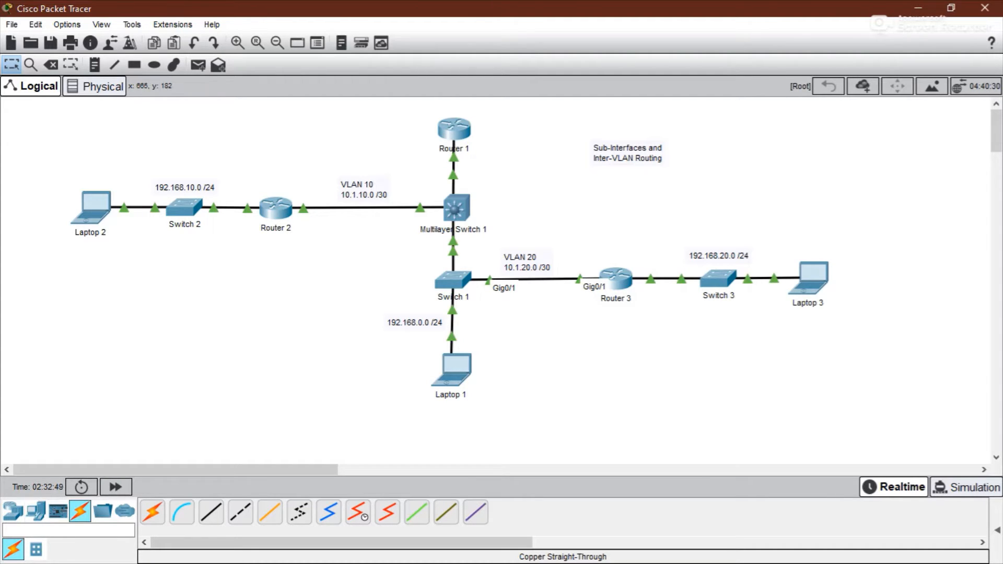
Open Multilayer Switch 1's CLI beside the topology and enter global configuration mode
left_click(456, 208)
left_click_drag(470, 83, 693, 52)
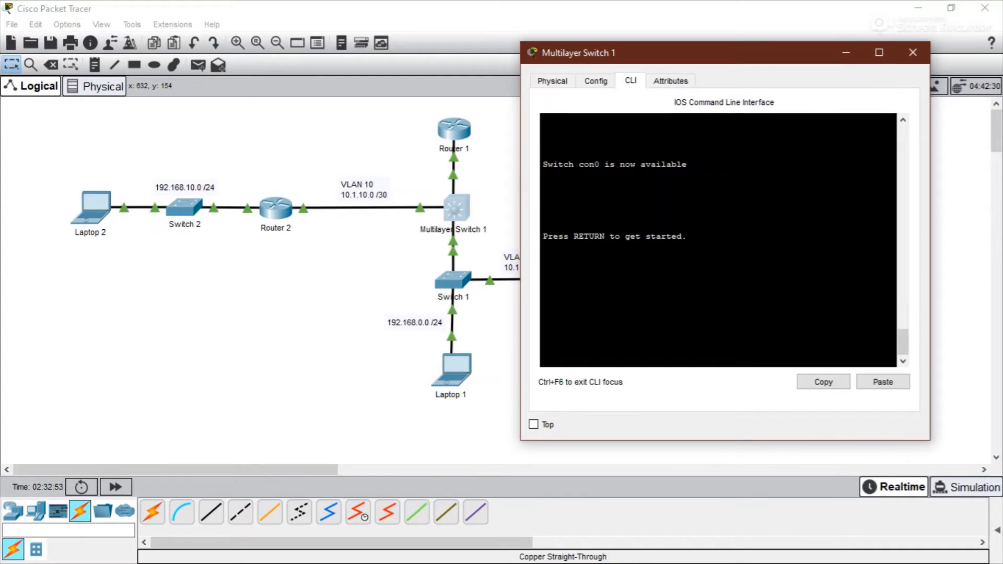
key("Return")
type("en")
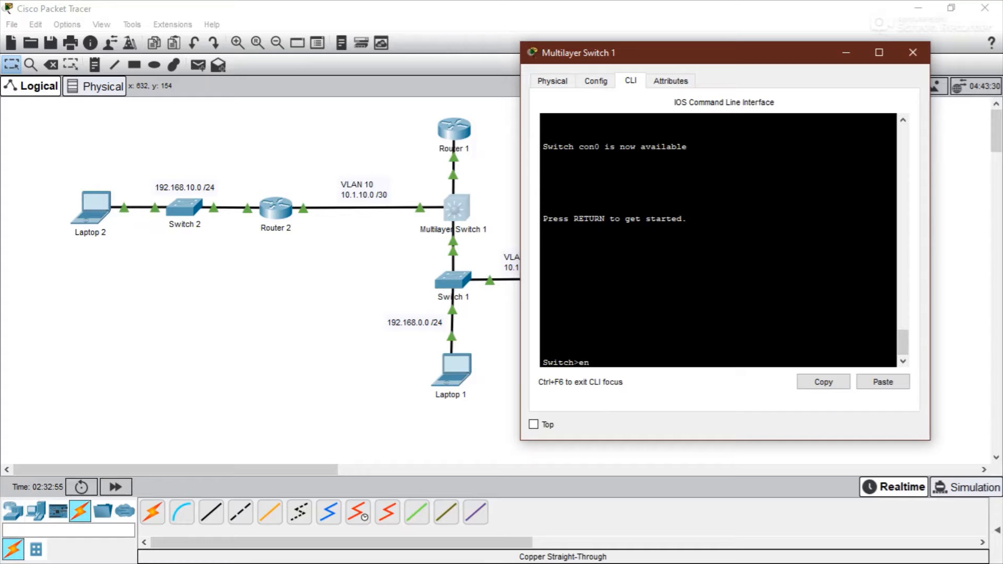
key("Return")
type("conf")
key("Tab")
type("t")
key("Return")
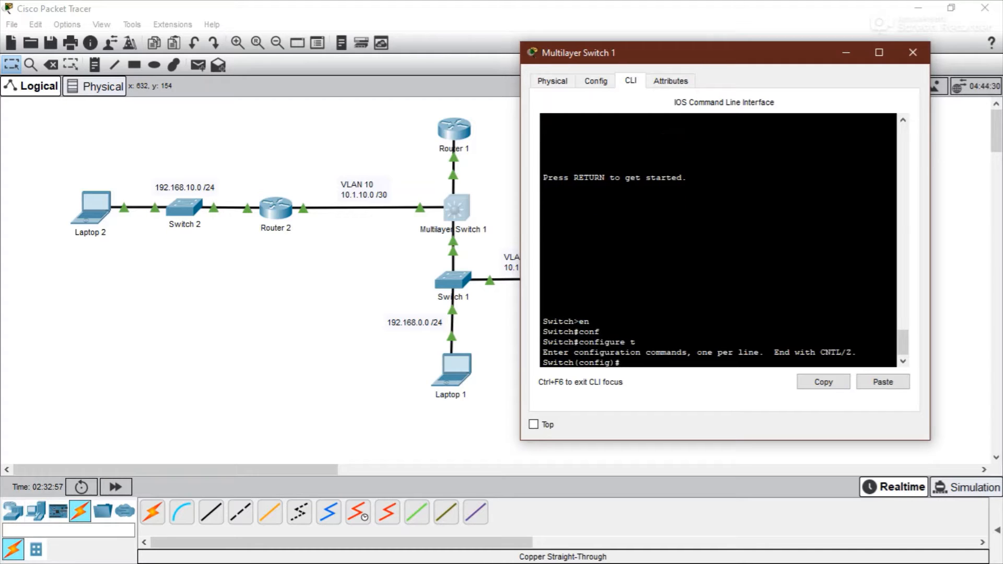
Create VLAN 10 and VLAN 20 on Multilayer Switch 1 and return to global configuration mode
type("vlan 10")
key("Return")
type("vlan ")
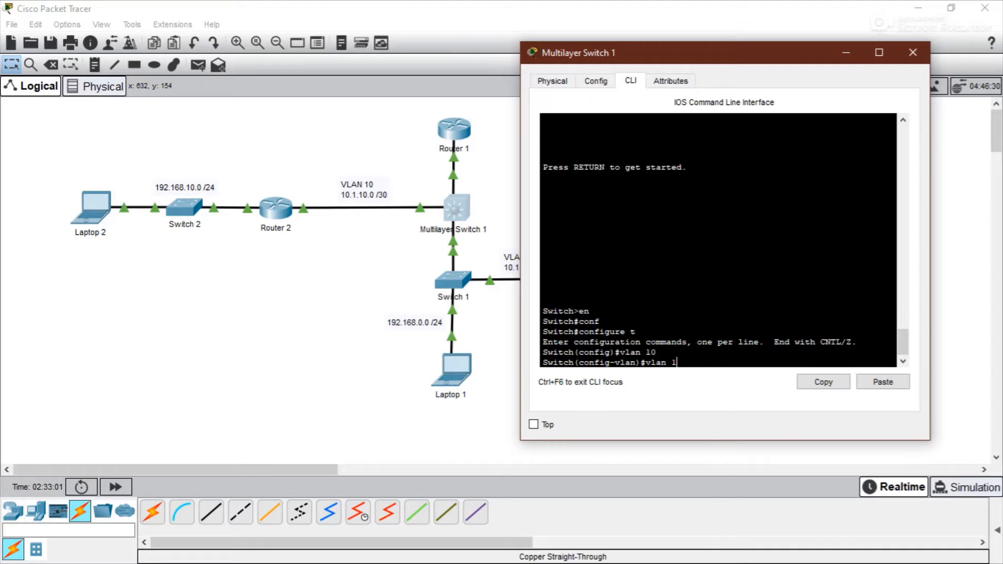
type("20")
key("Return")
type("exit")
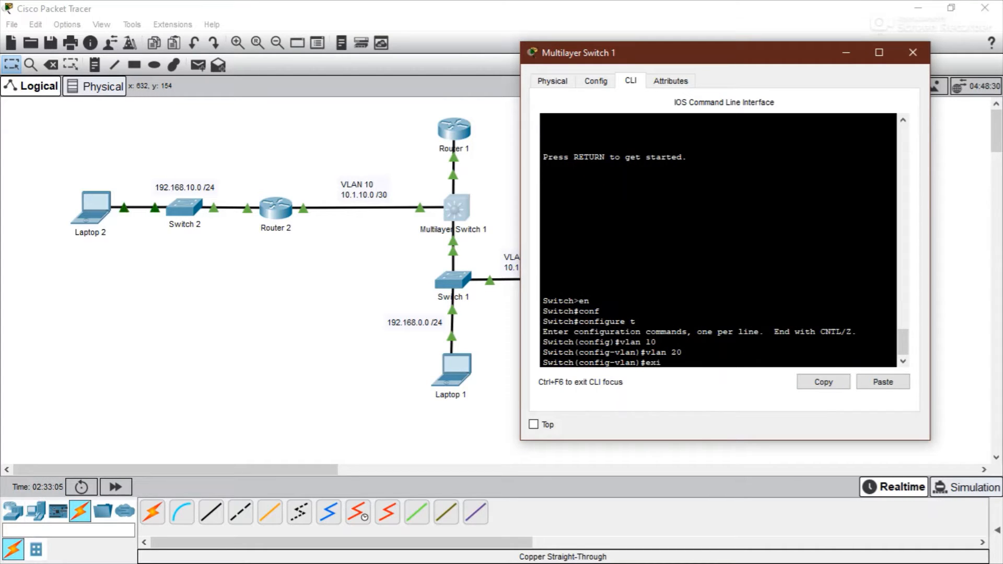
key("Return")
Check the ports linking Multilayer Switch 1 to Router 1 and Switch 1, and enter configuration of interface range g0/1-2
left_click(464, 174)
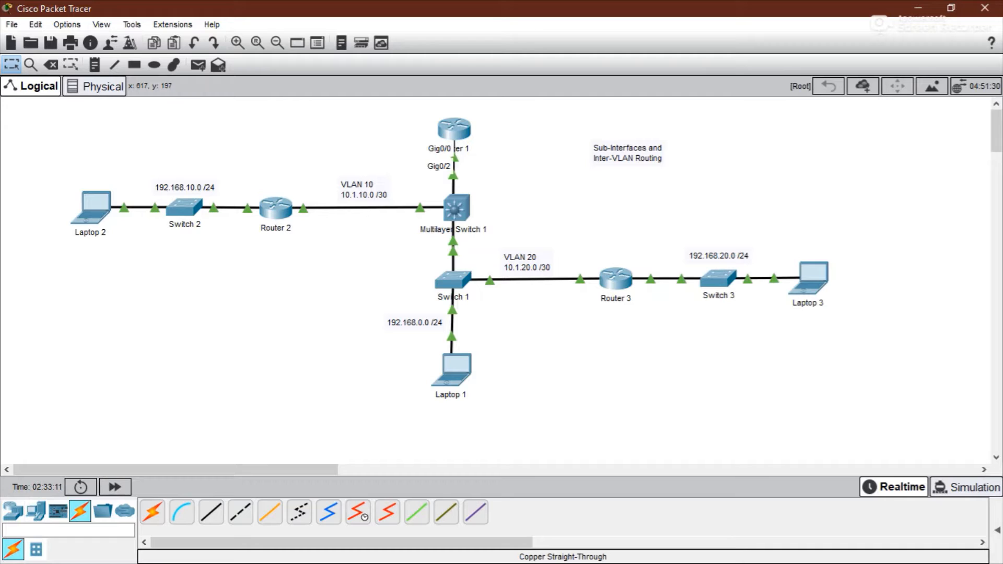
left_click(456, 209)
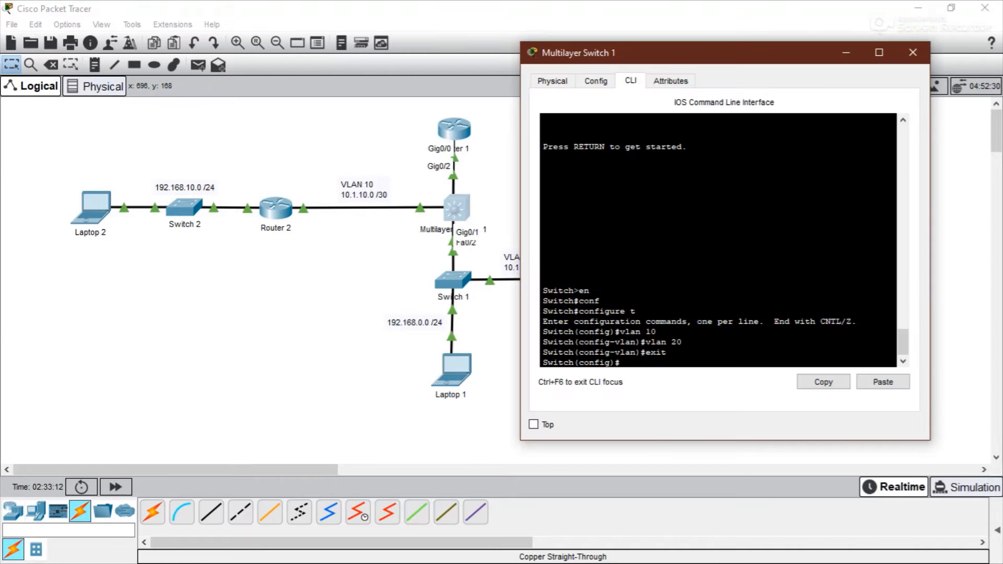
type("int gran")
key("Tab")
key("BackSpace")
key("BackSpace")
key("BackSpace")
key("BackSpace")
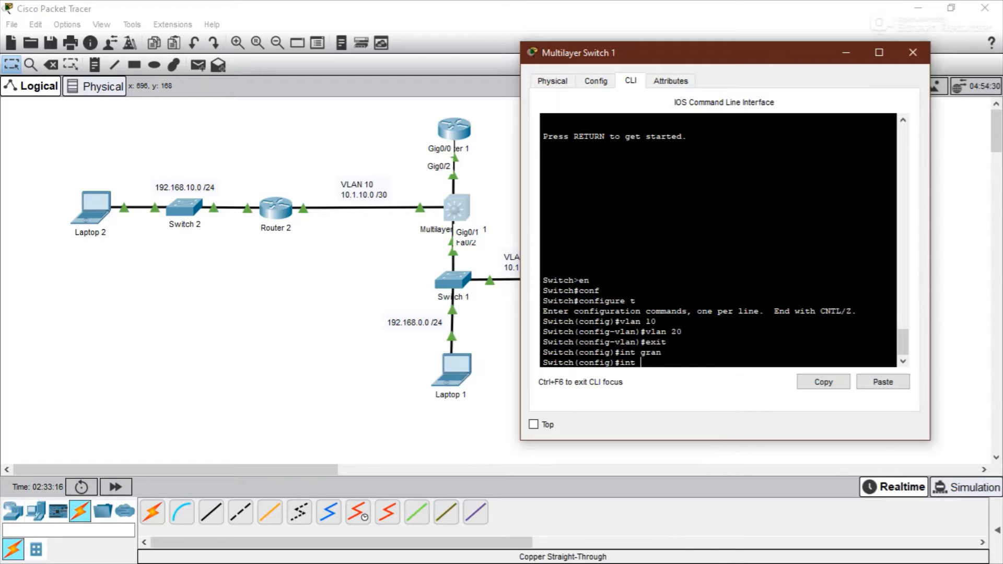
type("ran")
key("Tab")
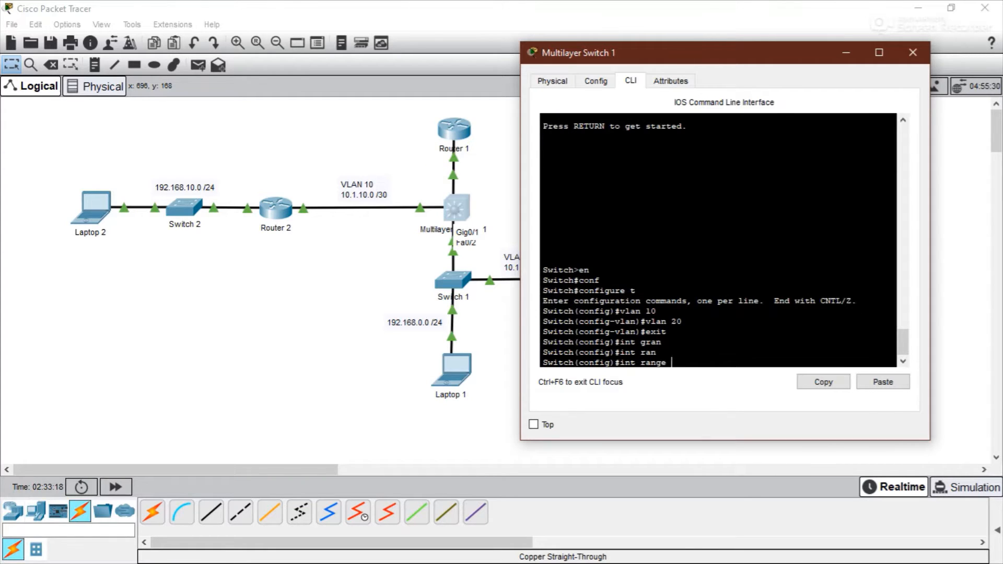
type("g0/1-2")
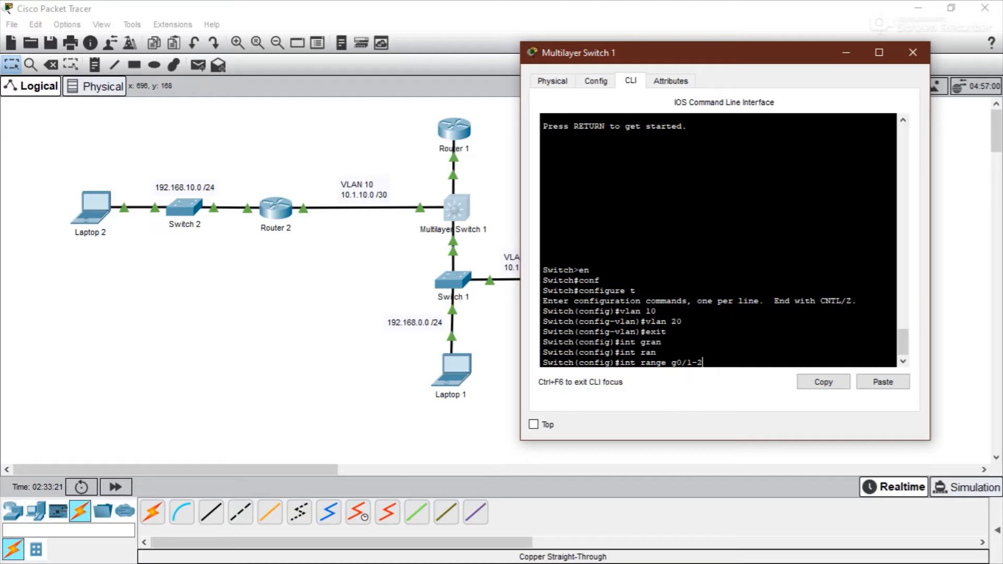
key("Return")
Set the trunk encapsulation of interface range g0/1-2 on Multilayer Switch 1 to dot1q
type("sw")
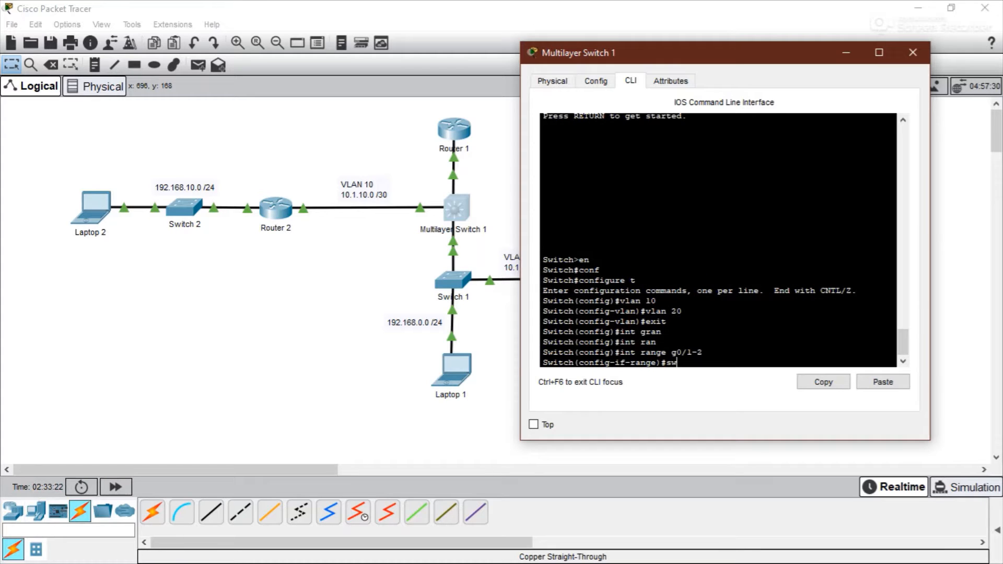
key("Tab")
type("t")
key("Tab")
type("e")
key("Tab")
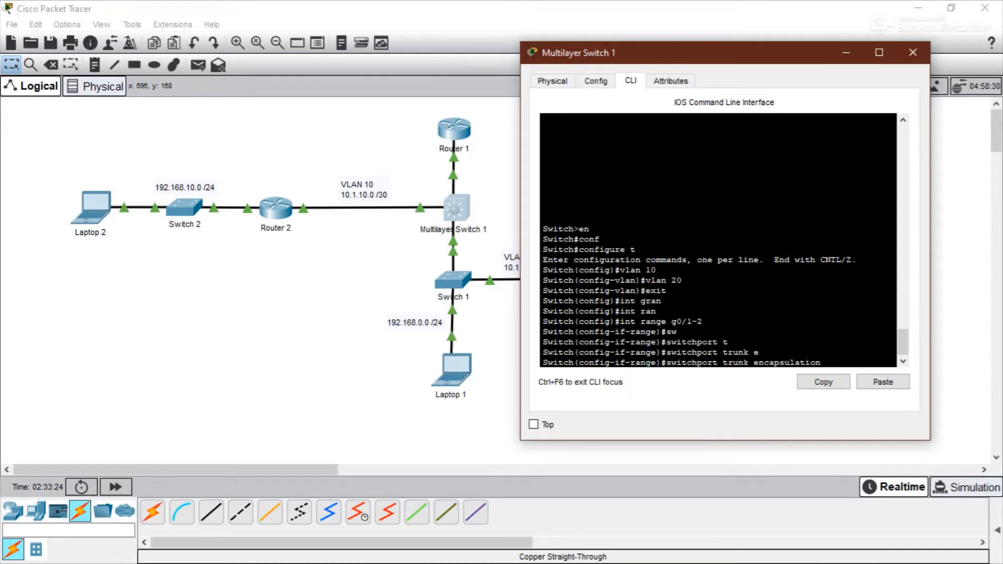
type("d")
key("Tab")
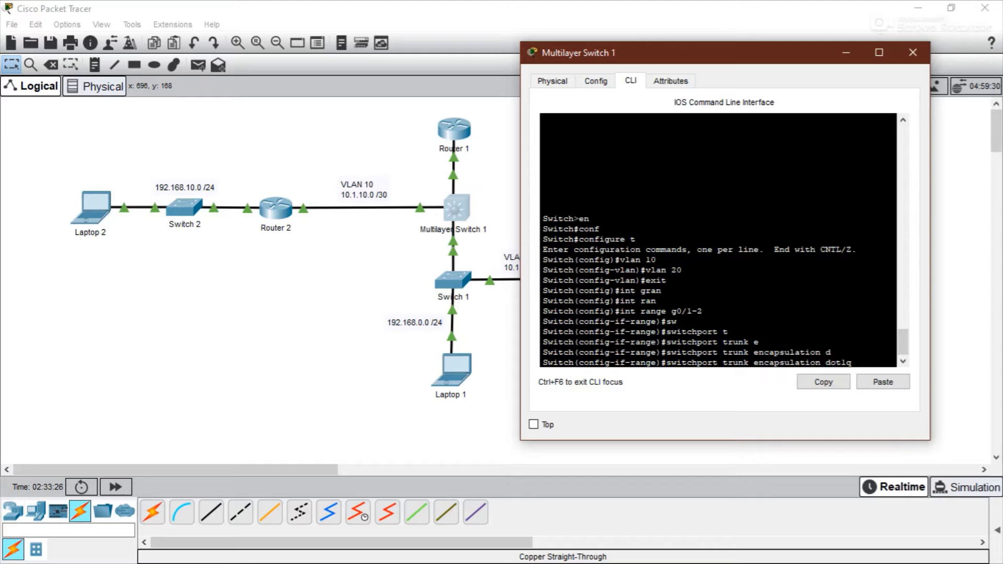
key("Return")
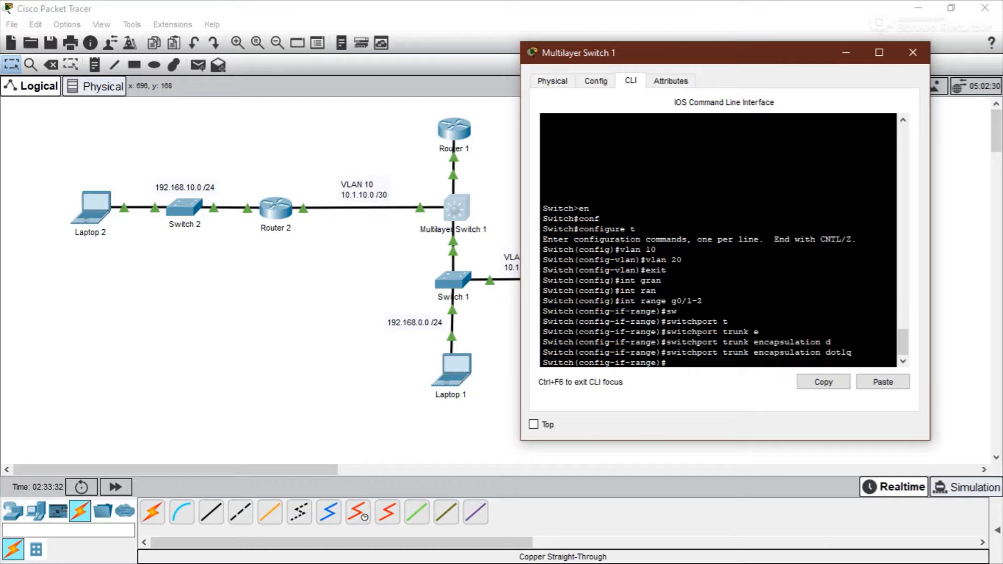
Set the switchport mode of interface range g0/1-2 to trunk and exit to global configuration mode
type("sw")
key("Tab")
type("m")
key("Tab")
type("t")
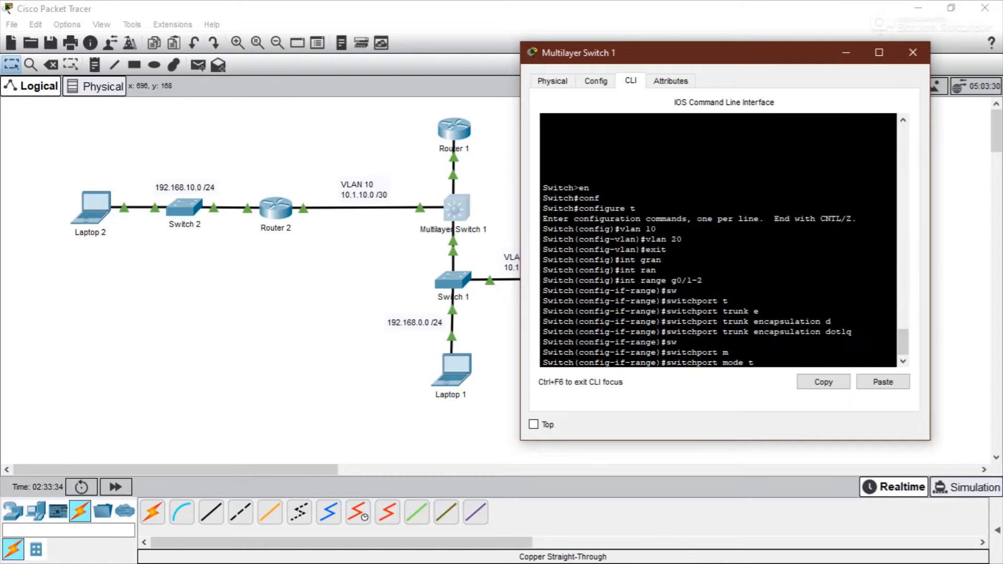
key("Tab")
key("Return")
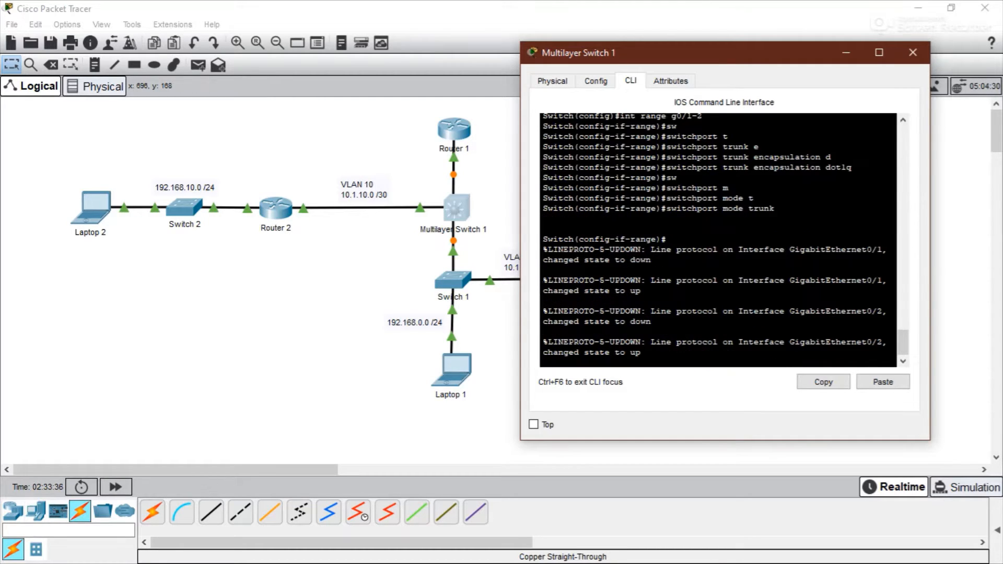
key("Return")
type("exit")
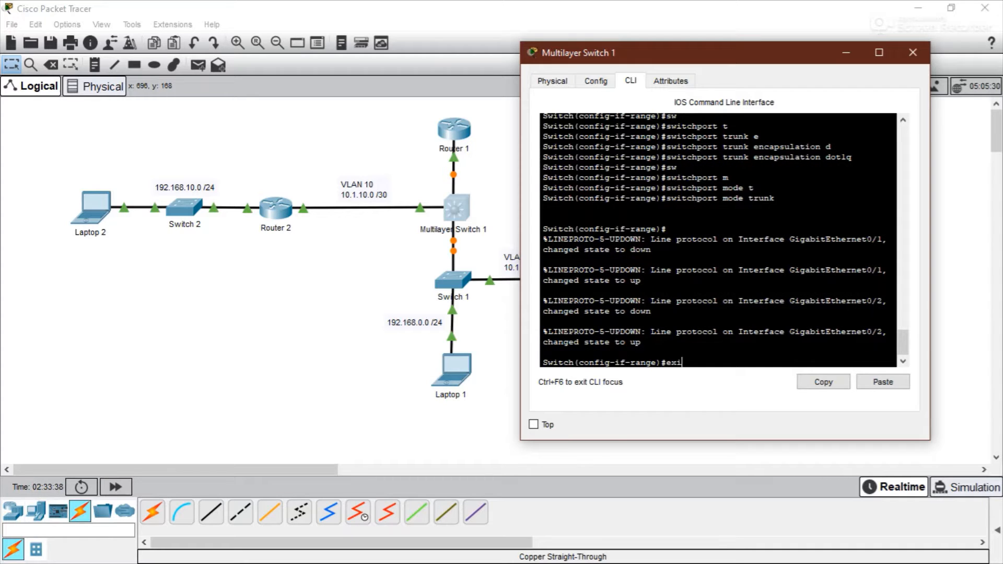
key("Return")
Check the port facing Router 2 and set interface f0/1 on Multilayer Switch 1 to switchport access mode
left_click(429, 183)
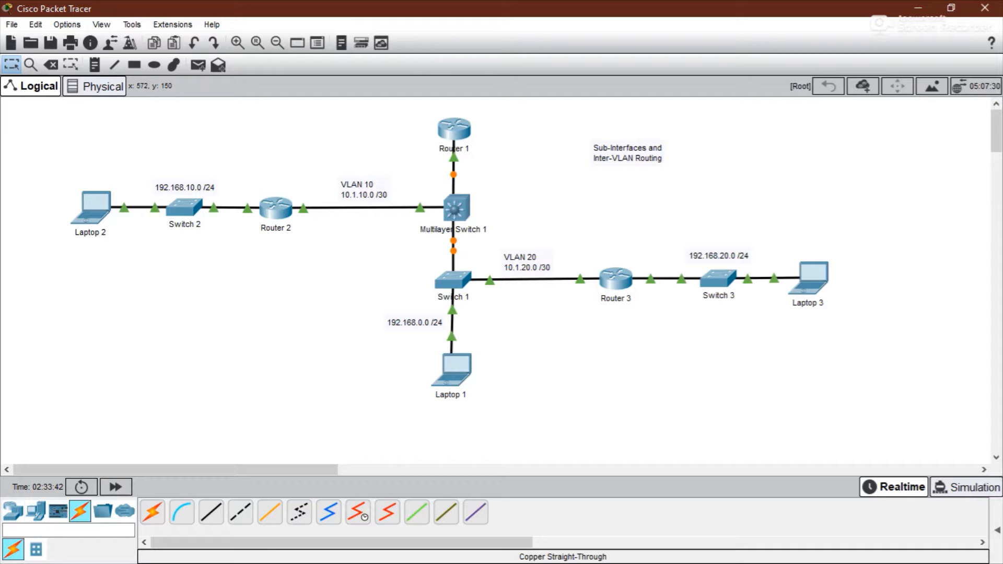
left_click(454, 210)
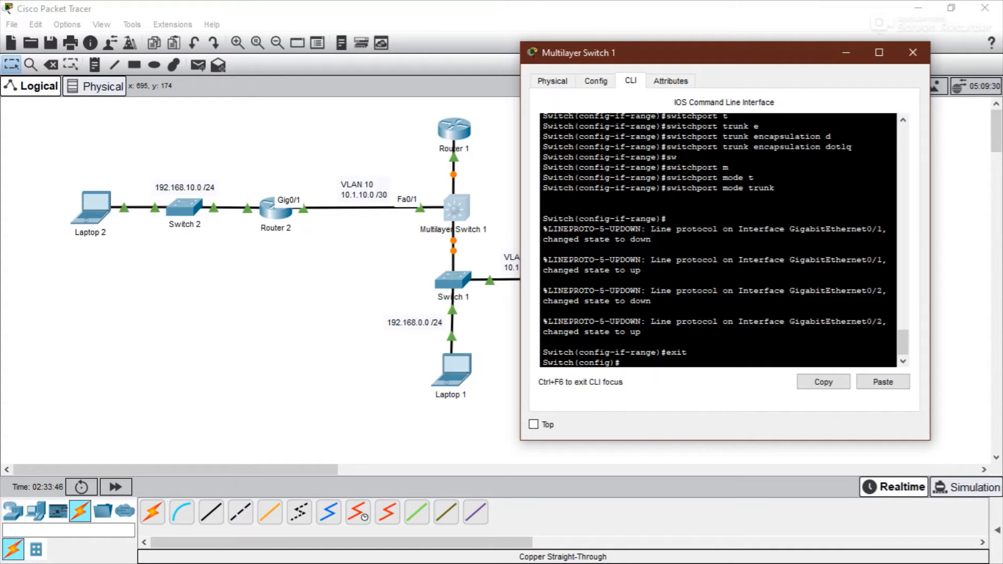
type("int f0/1")
key("Return")
type("sw")
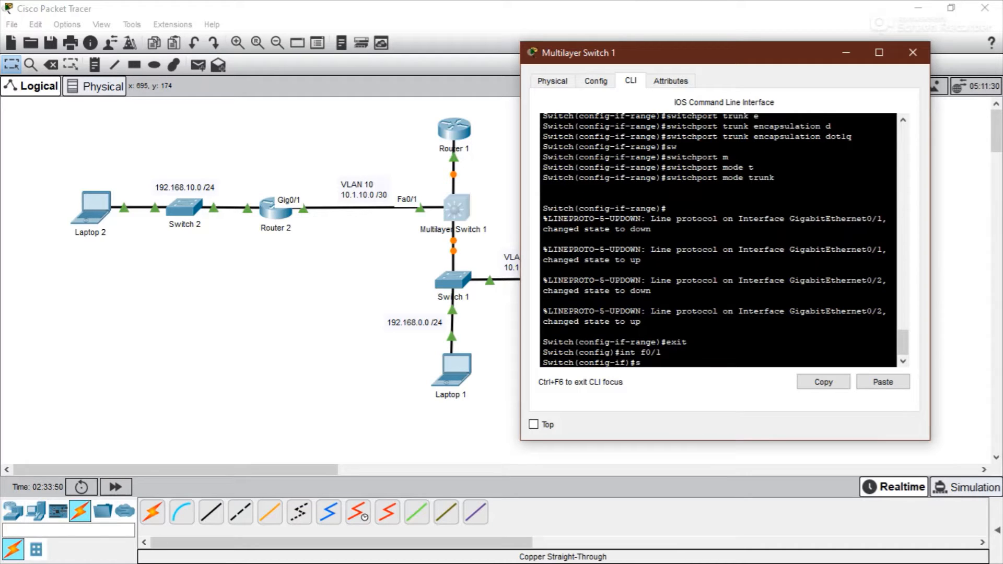
key("Tab")
type("m")
key("Tab")
type("a")
key("Tab")
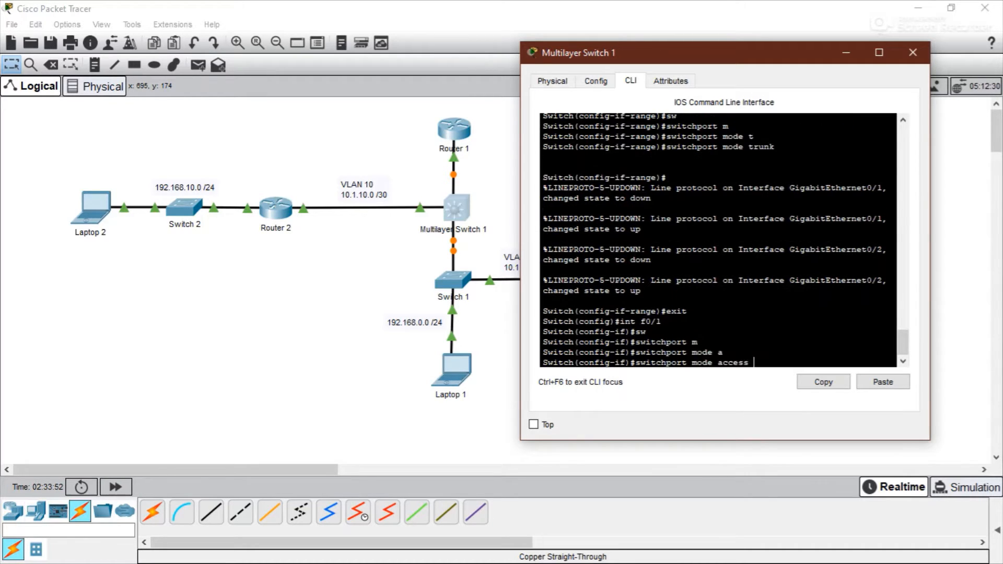
key("Return")
Assign interface f0/1 to access VLAN 10 and close Multilayer Switch 1's window
type("sw")
key("Tab")
type("a")
key("Tab")
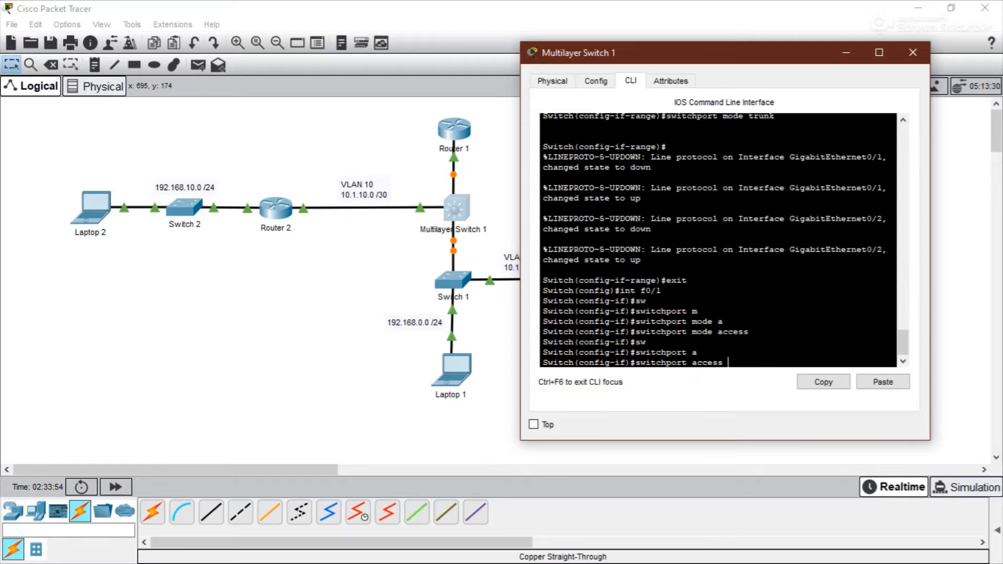
type("v")
key("Tab")
type("10")
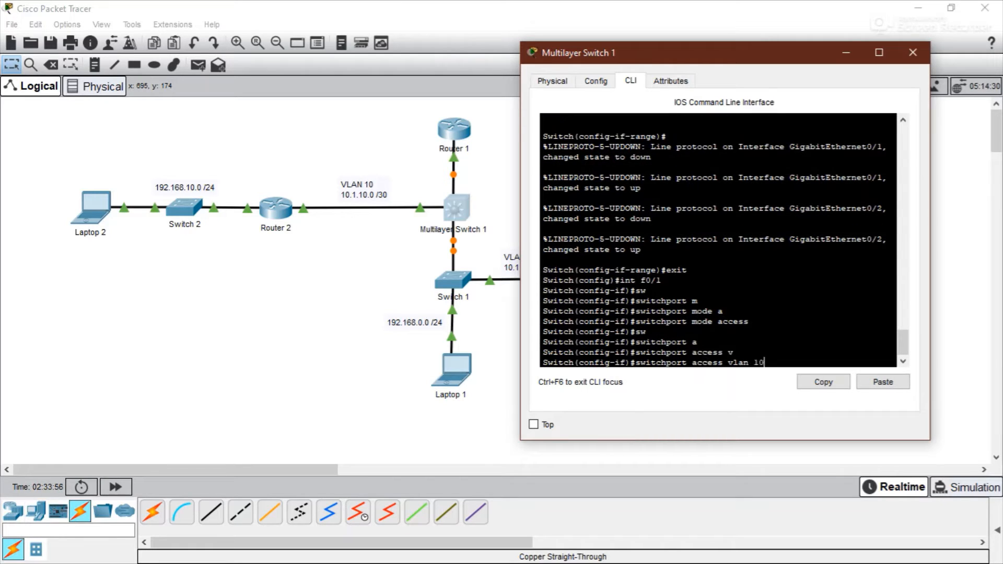
key("Return")
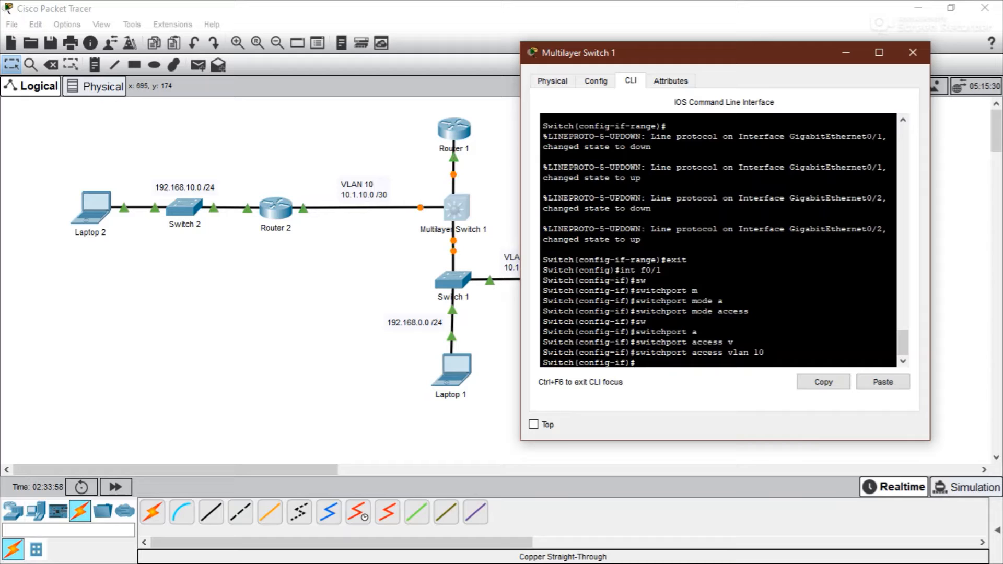
left_click(913, 52)
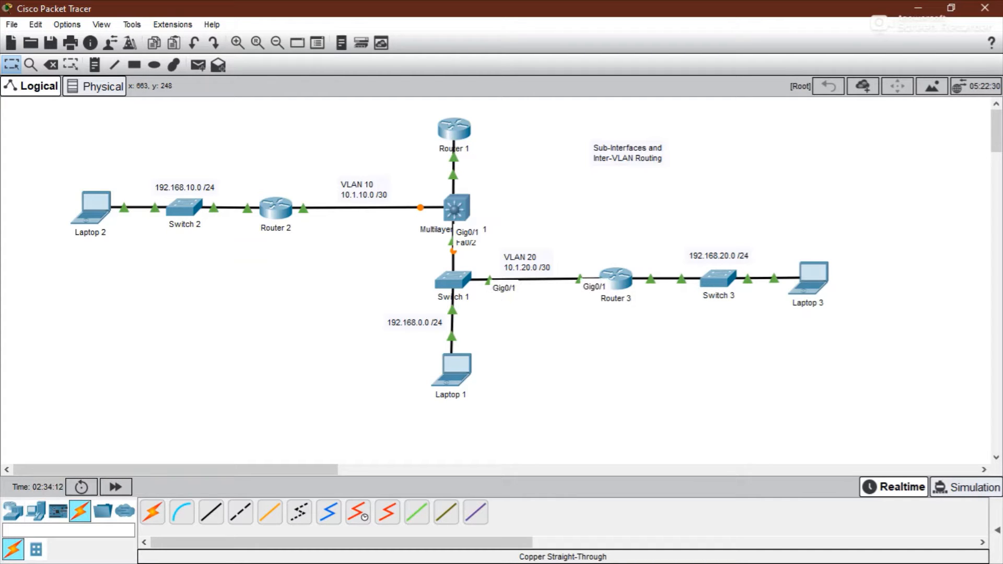
Open Switch 1's command line and enter global configuration mode
left_click(452, 281)
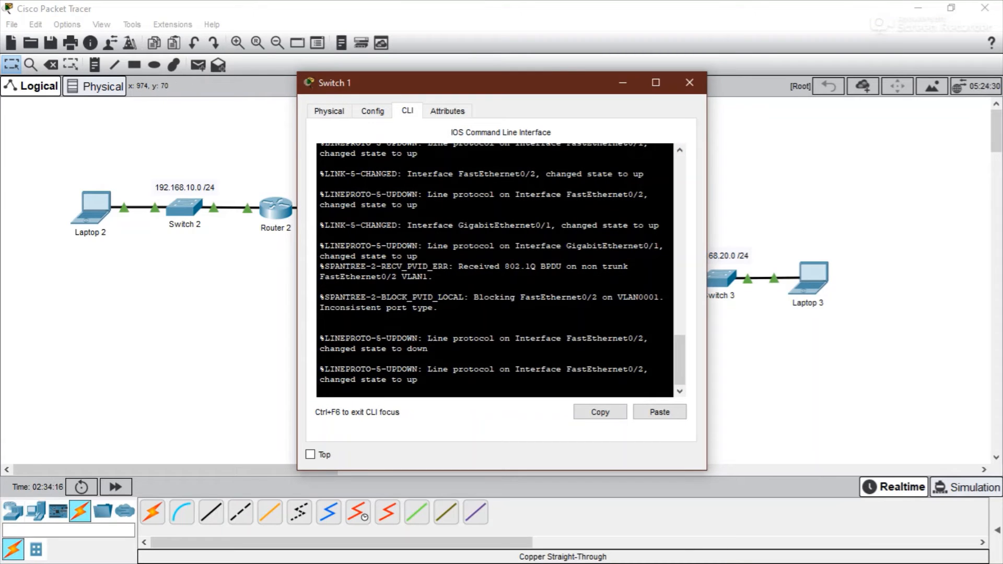
left_click_drag(523, 82, 778, 69)
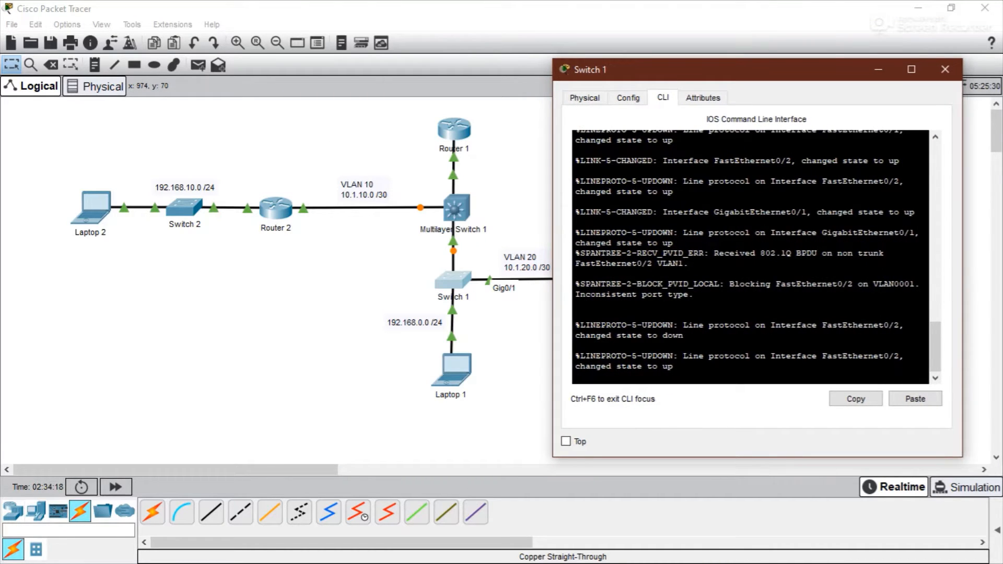
key("Return")
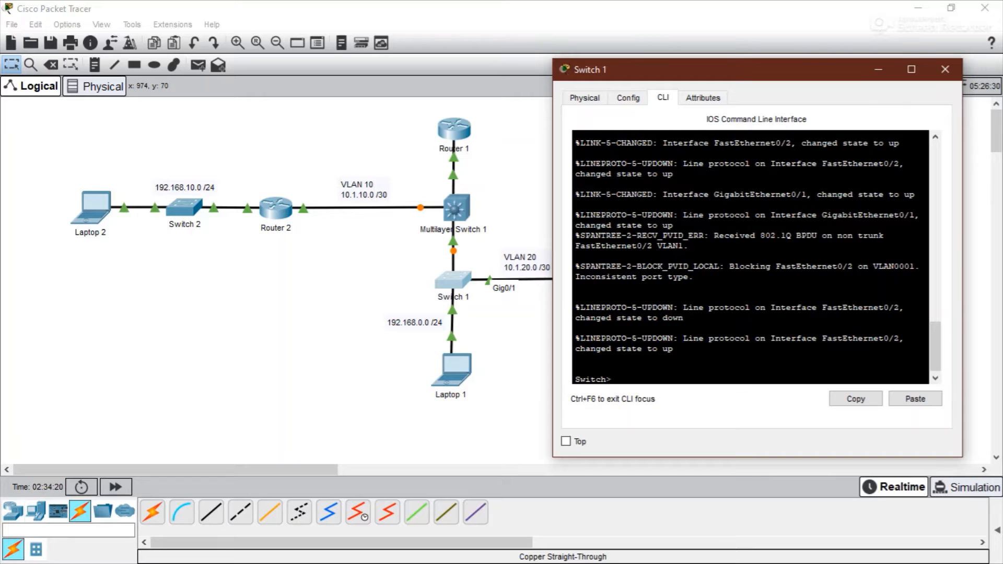
type("en")
key("Return")
type("conf")
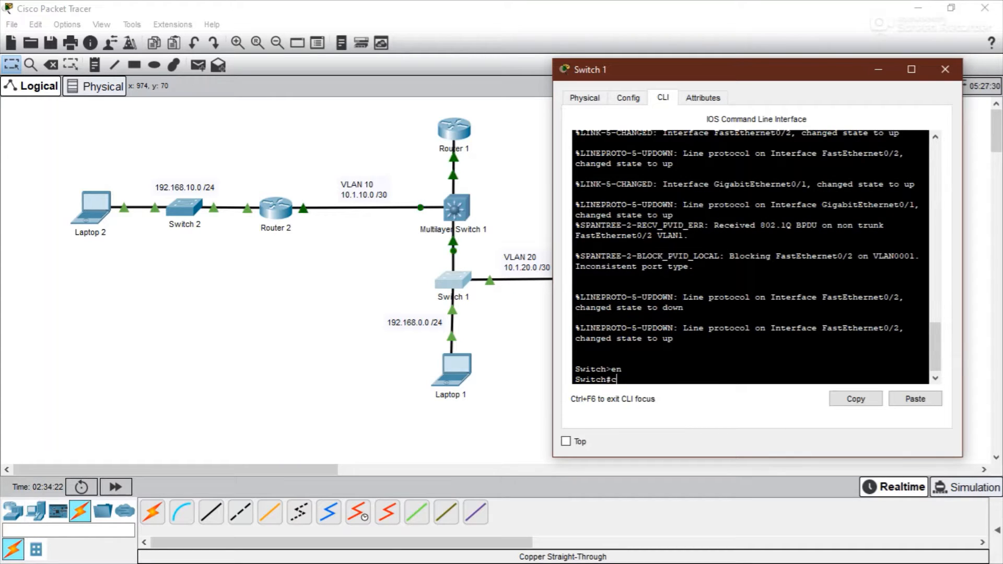
key("Tab")
type("t")
key("Return")
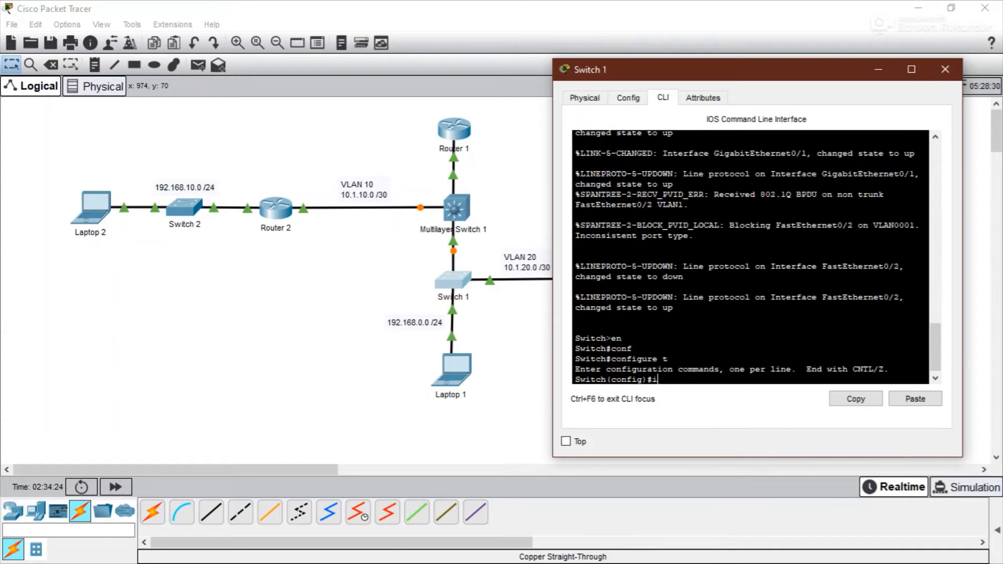
Set interface f0/2 on Switch 1 to switchport mode trunk and exit to global configuration mode
type("int f0/2")
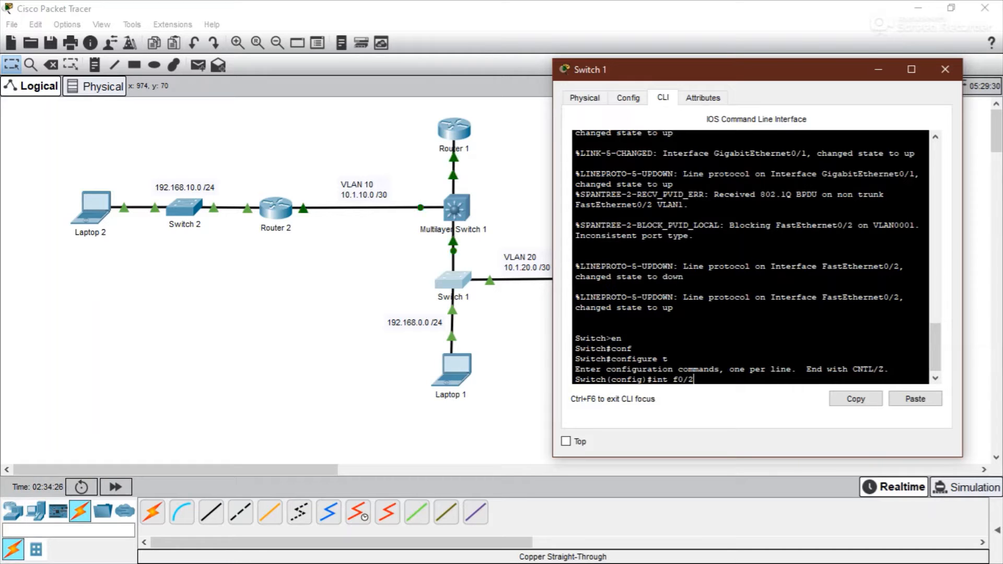
key("Return")
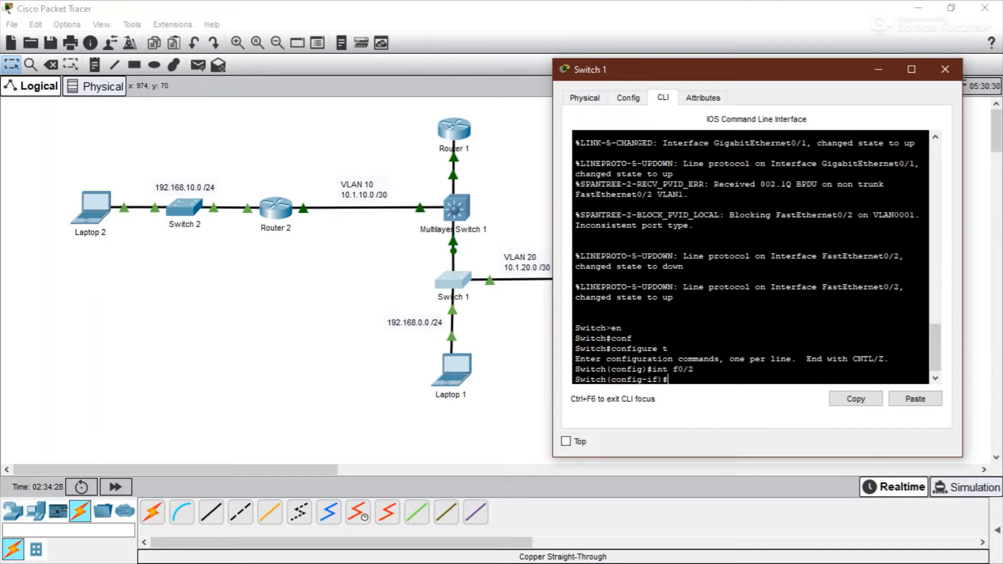
type("sw")
key("Tab")
type("m")
key("Tab")
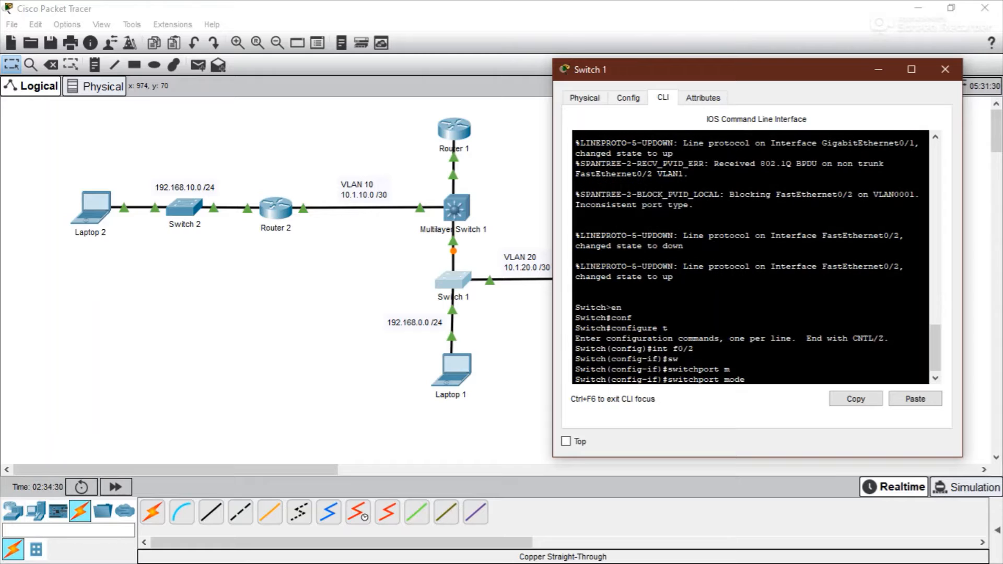
type("t")
key("Tab")
key("Return")
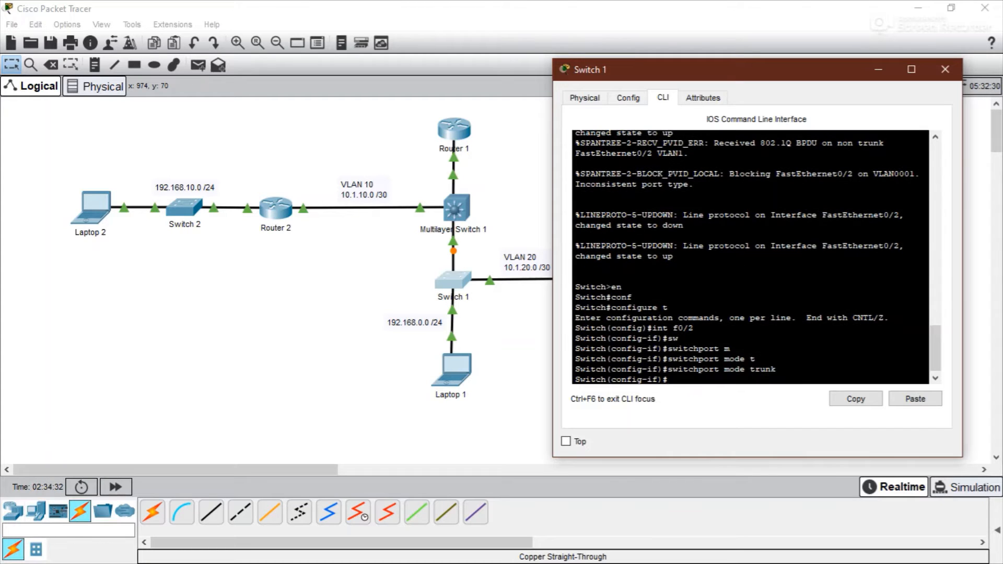
type("exit")
key("Return")
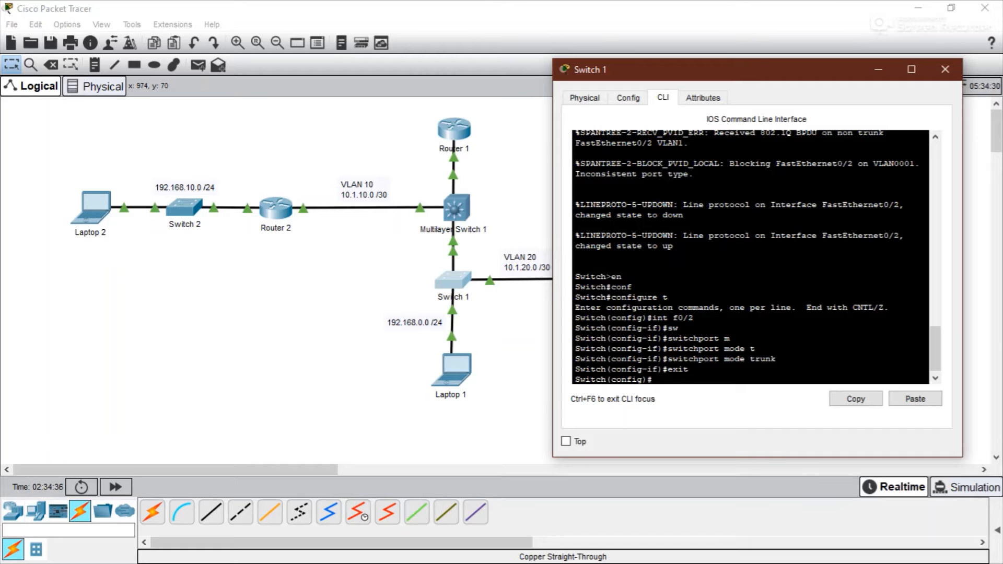
Set interface g0/1 on Switch 1 to switchport mode access
type("int g/")
key("BackSpace")
type("0/1")
key("Return")
type("sw")
key("Tab")
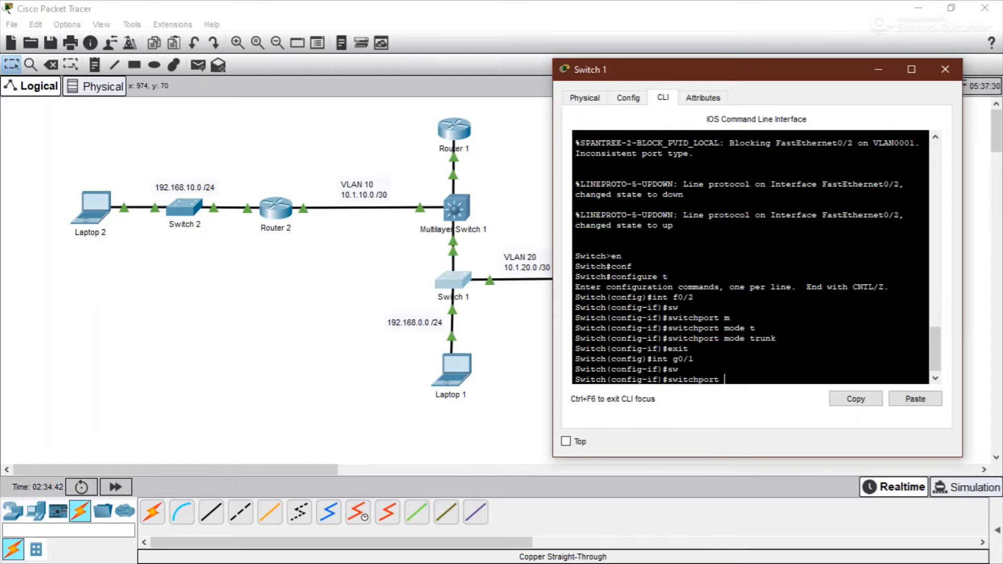
type("m")
key("Tab")
type("a")
key("Tab")
key("Return")
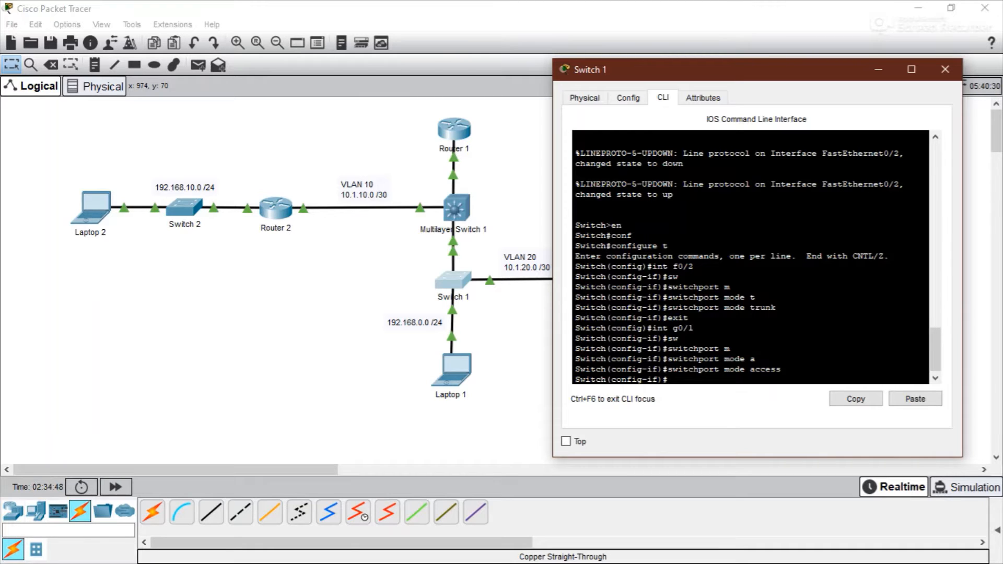
Assign Switch 1's interface g0/1 to access VLAN 20 and close the switch's window
type("sw")
key("Tab")
type("a")
key("Tab")
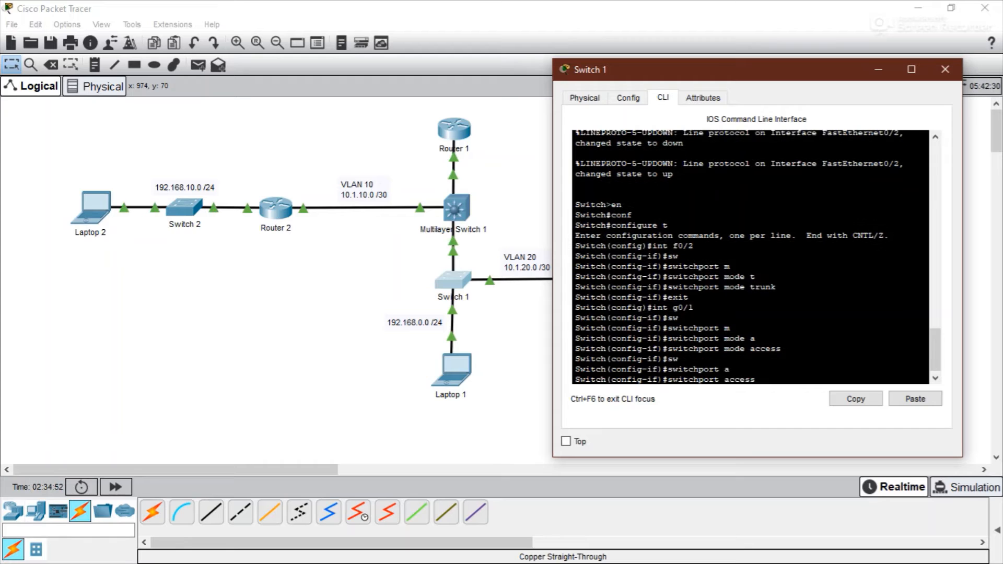
type("v")
key("Tab")
type("20")
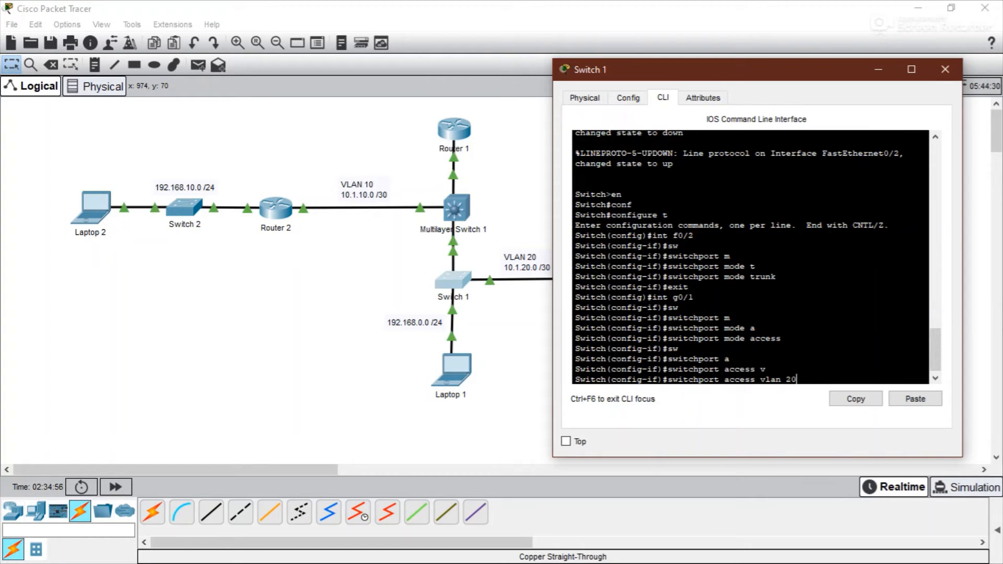
key("Return")
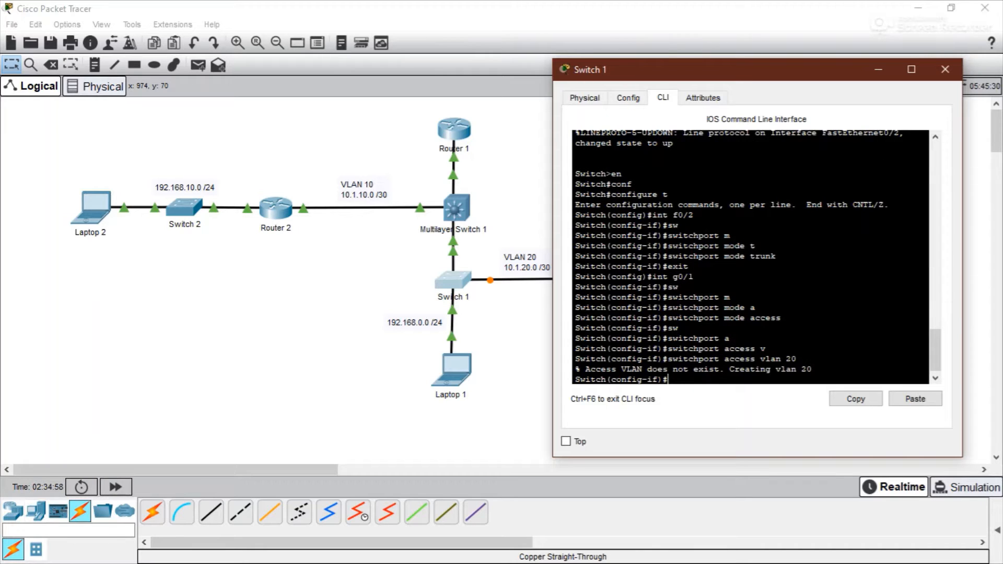
left_click_drag(812, 370, 730, 369)
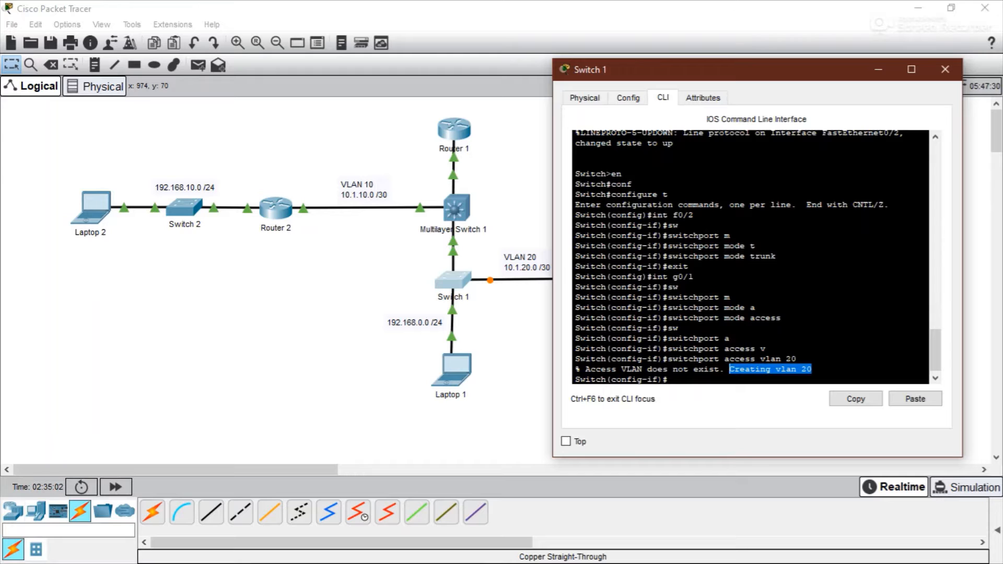
left_click(945, 69)
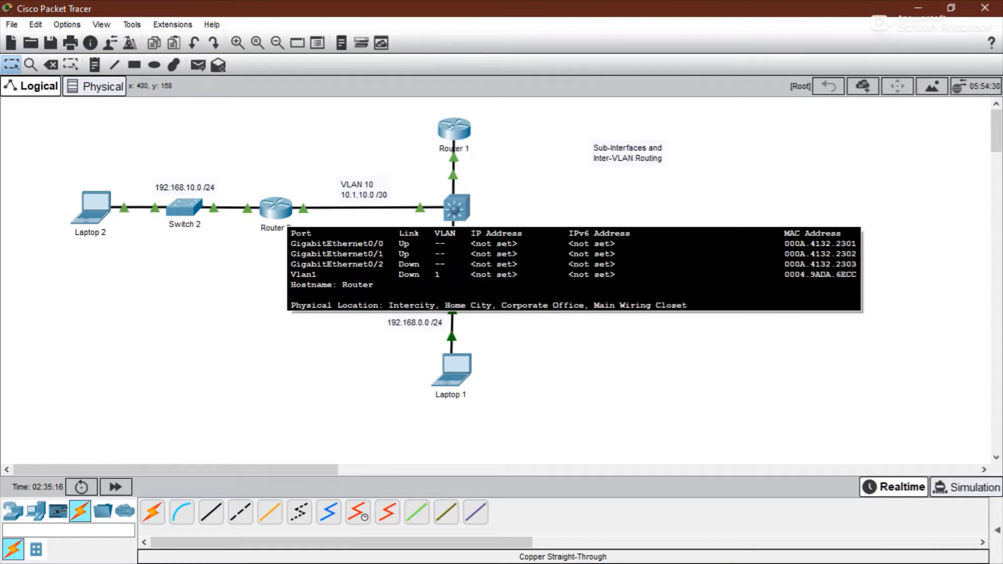
Open Router 2's command line and enter global configuration mode
left_click(276, 208)
left_click_drag(471, 83, 695, 50)
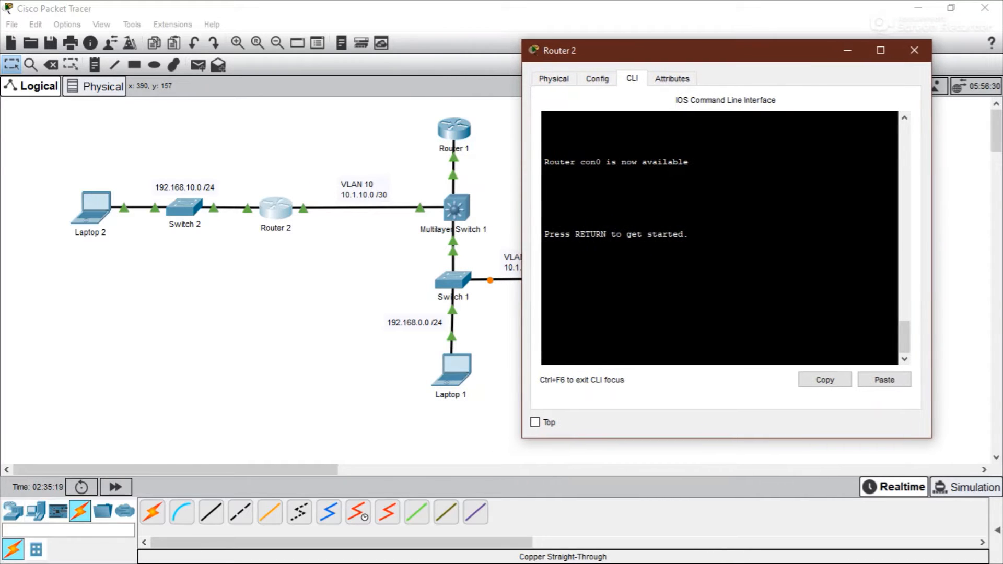
key("Return")
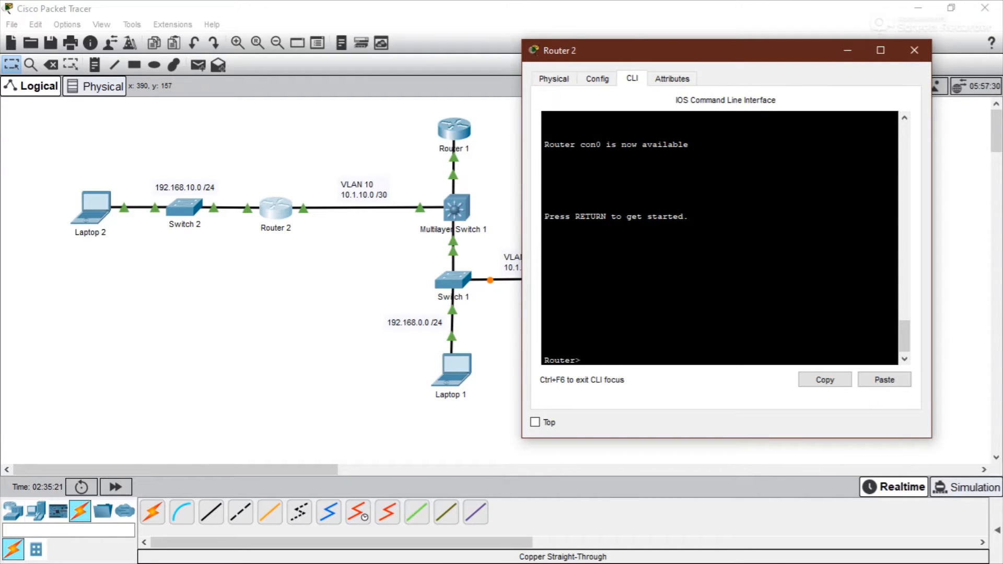
type("en")
key("Return")
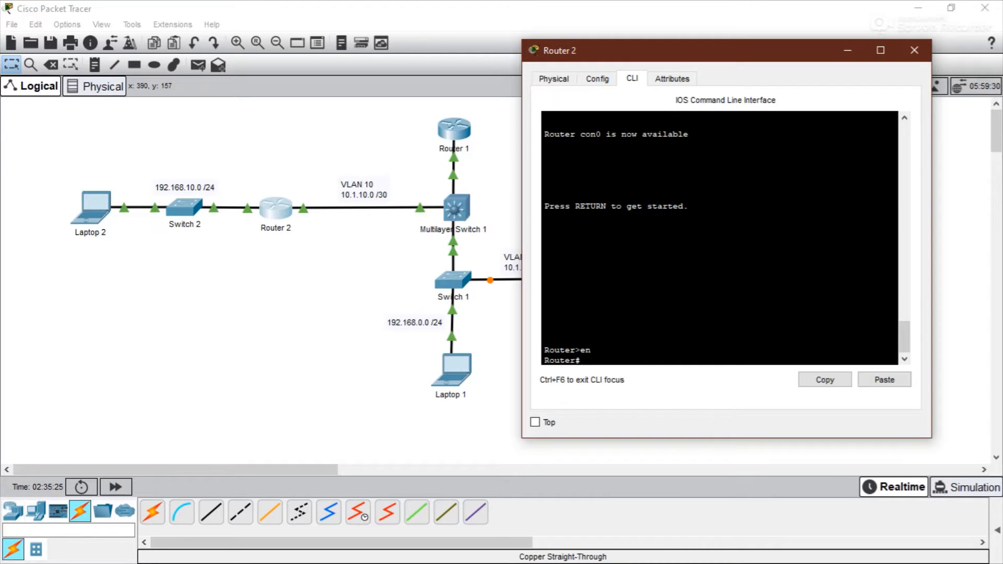
type("conf")
key("Tab")
type("t")
key("Return")
Check Router 2's port facing Multilayer Switch 1 and give interface g0/1 the IP address 10.1.10.2 with mask 255.255.255.252
left_click(330, 238)
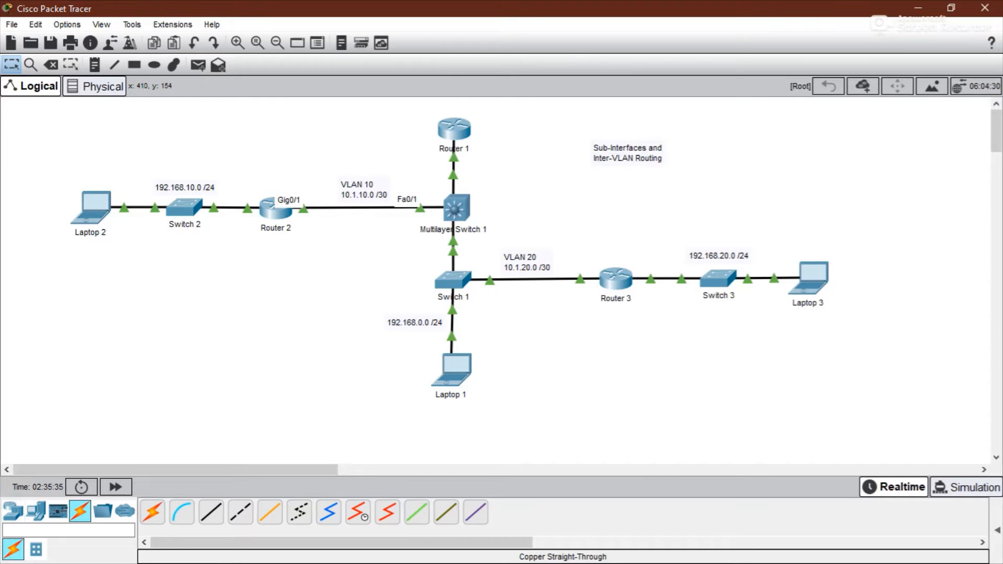
left_click(275, 209)
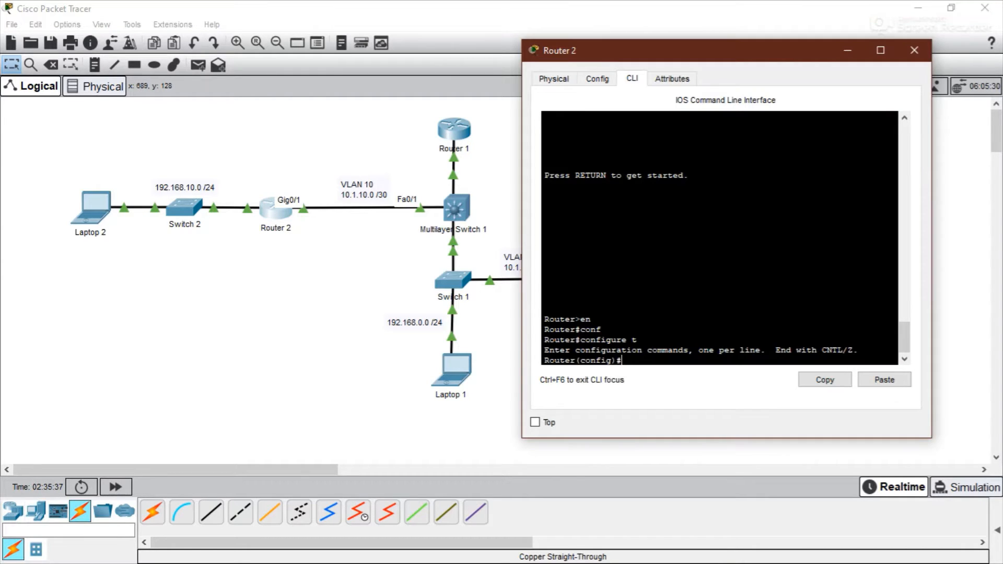
type("int g0/1")
key("Return")
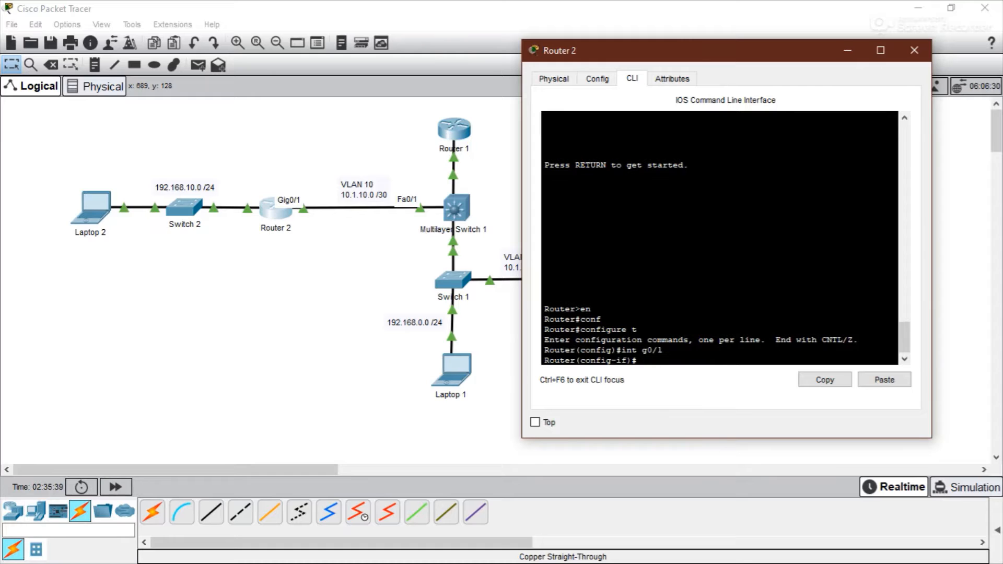
type("ip ad")
key("Tab")
type("10.1.")
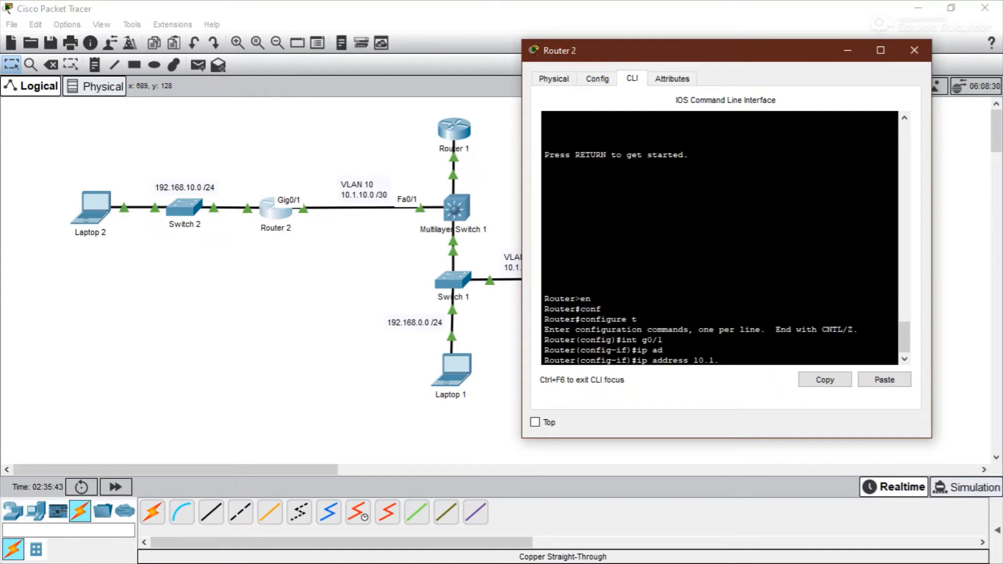
type("10.2v")
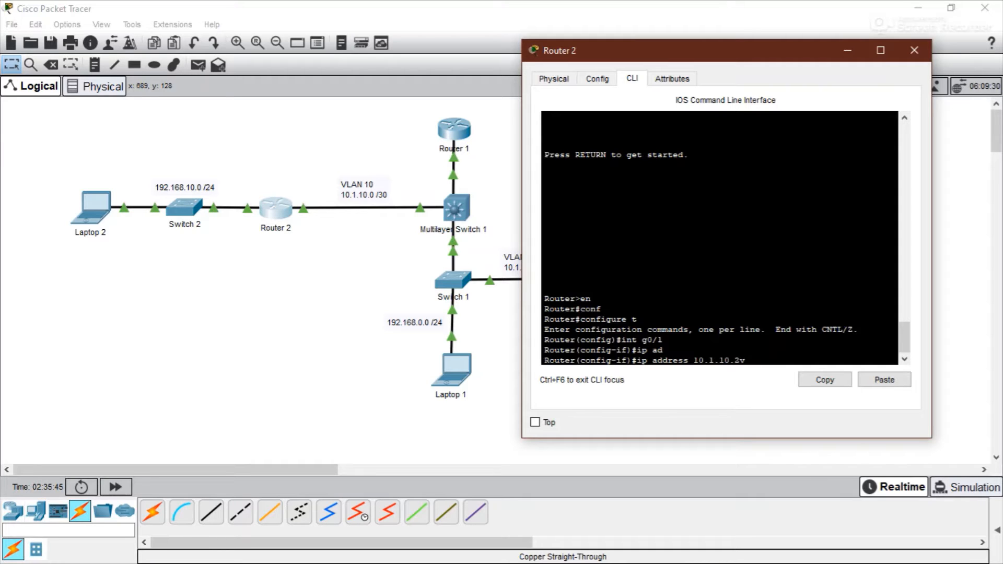
key("BackSpace")
type("255.255.255.252")
key("Return")
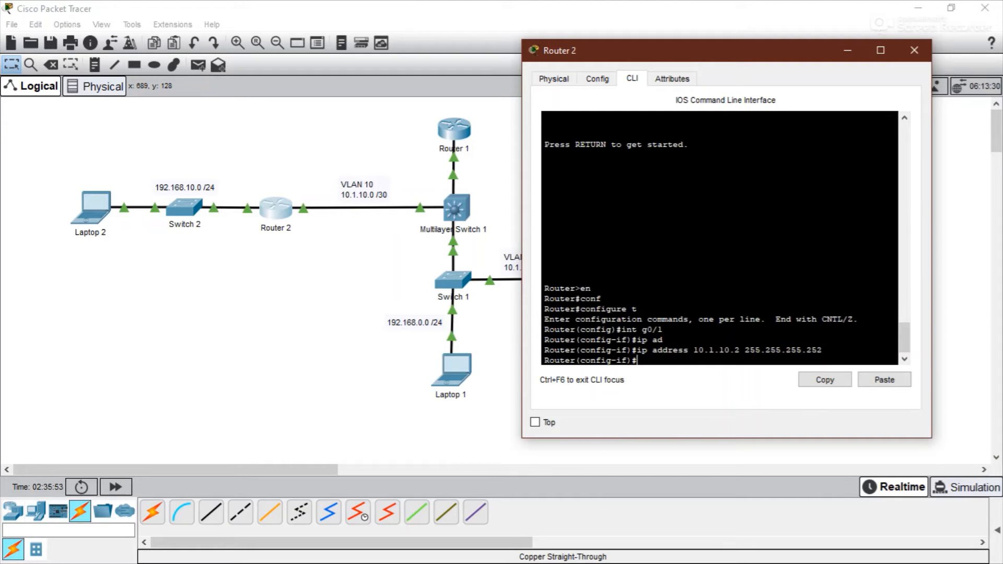
left_click(914, 50)
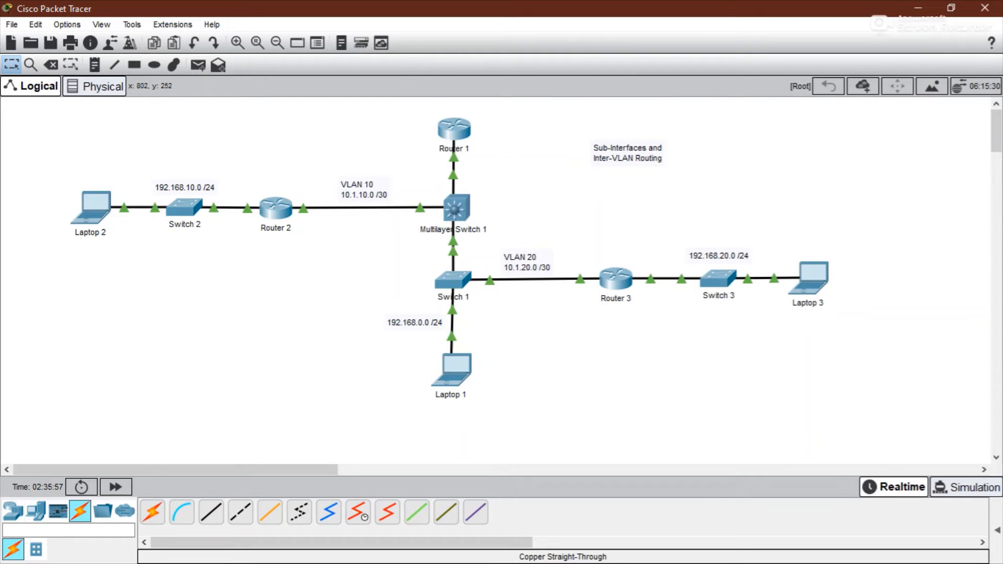
Check Router 3's port facing Switch 1, open Router 3's command line and enter global configuration mode
mouse_move(580, 279)
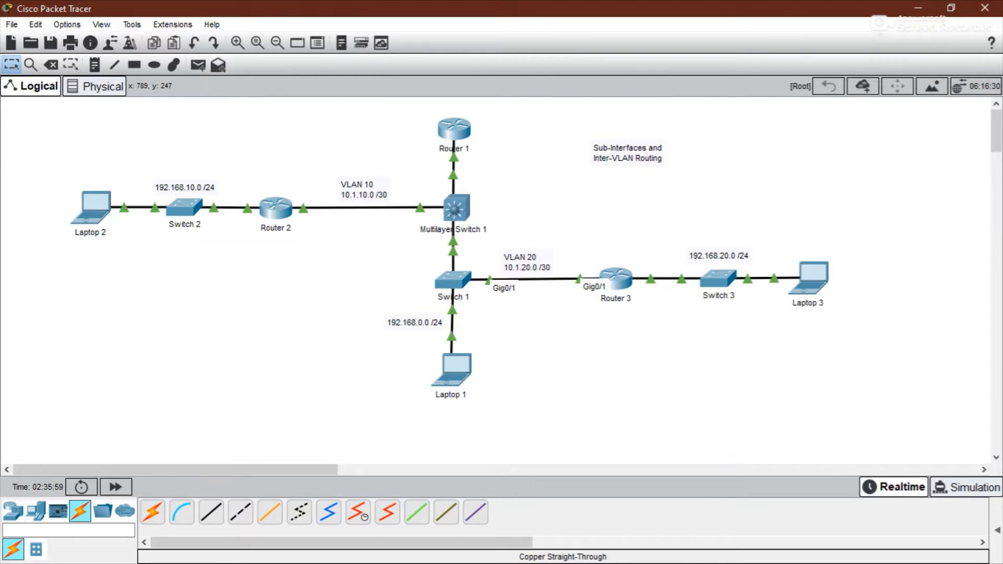
left_click(617, 277)
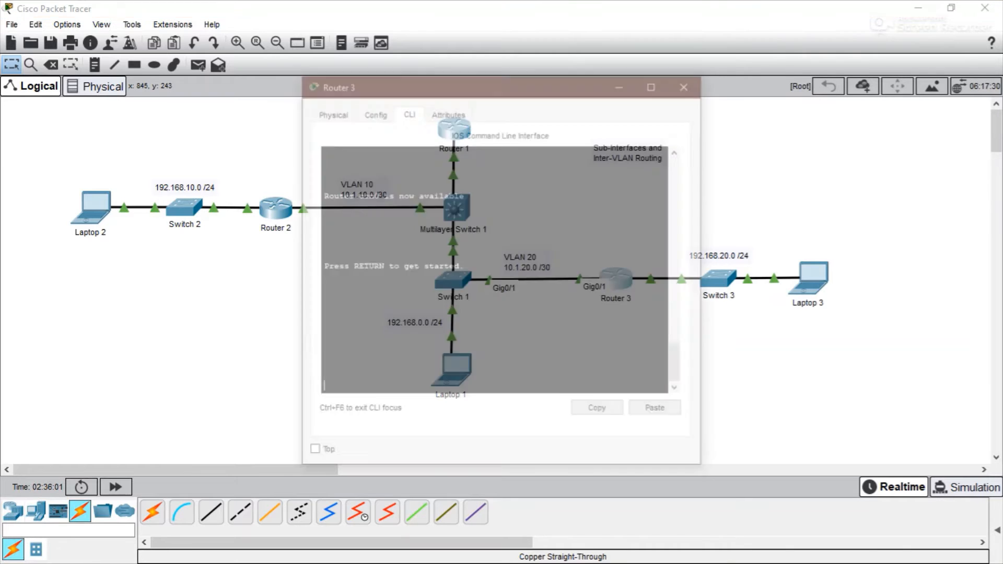
left_click_drag(679, 67, 743, 63)
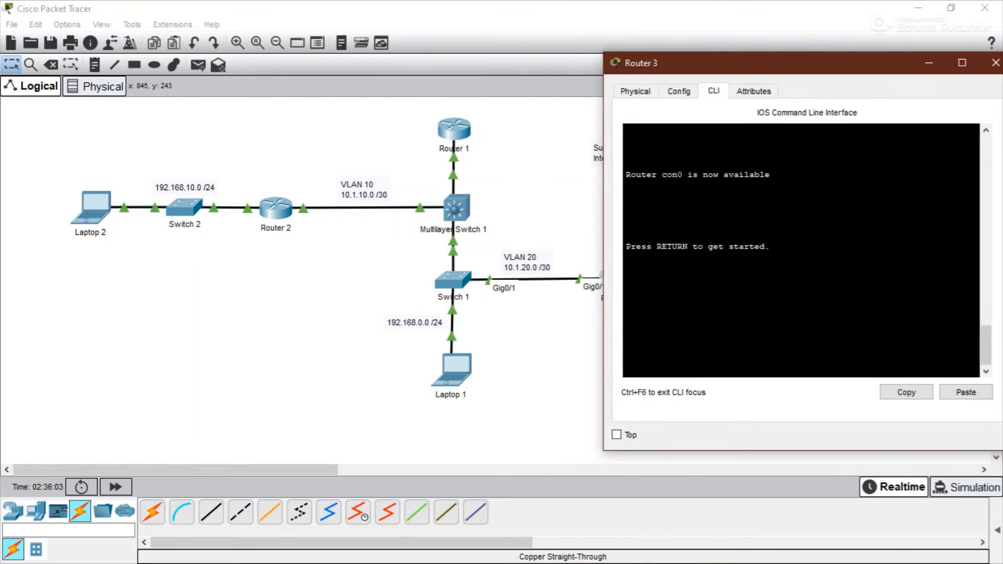
key("Return")
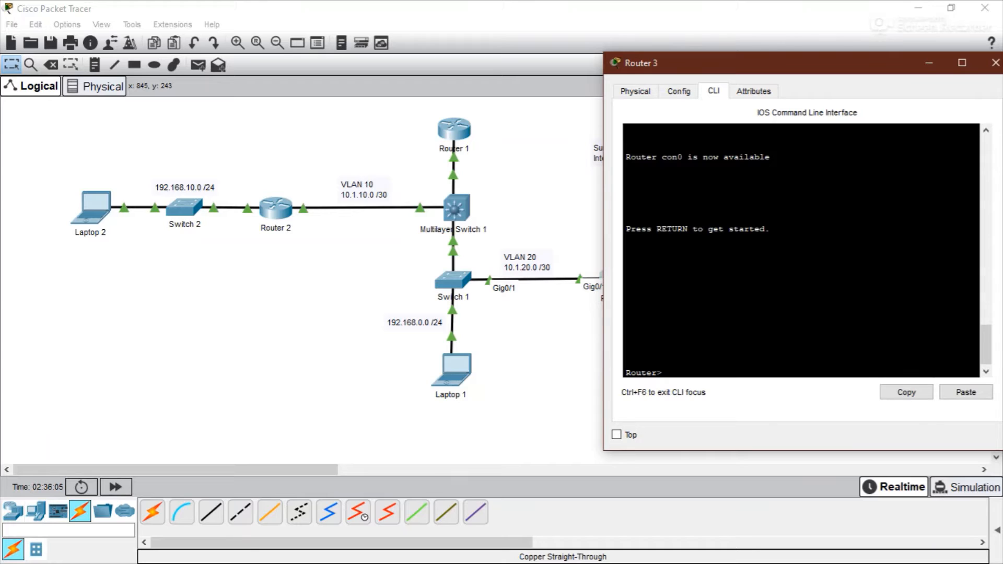
type("en")
key("Return")
type("conf")
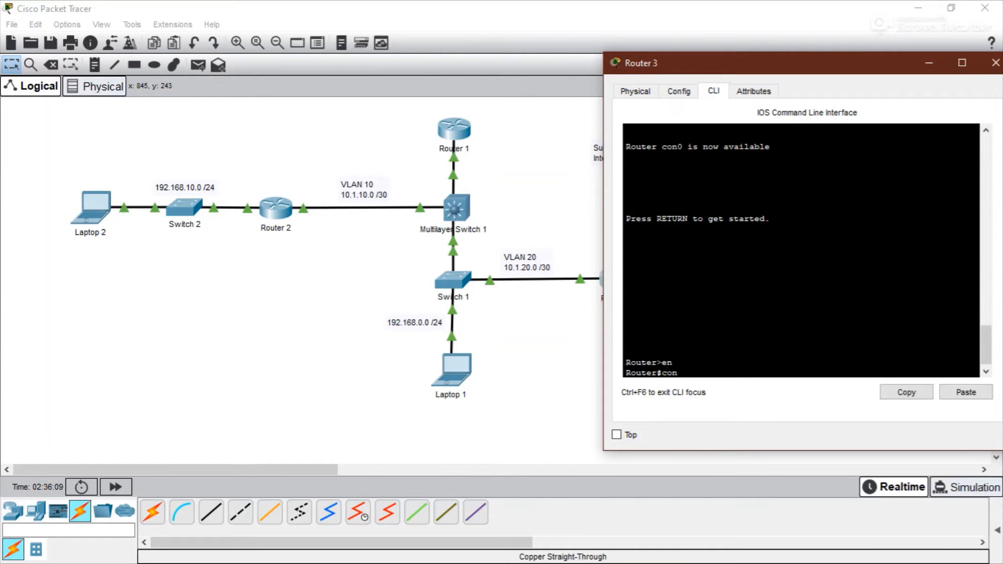
key("Tab")
type("t")
key("Return")
Give Router 3's interface g0/1 the IP address 10.1.20.2 with mask 255.255.255.252 and close the router's window
type("int g0")
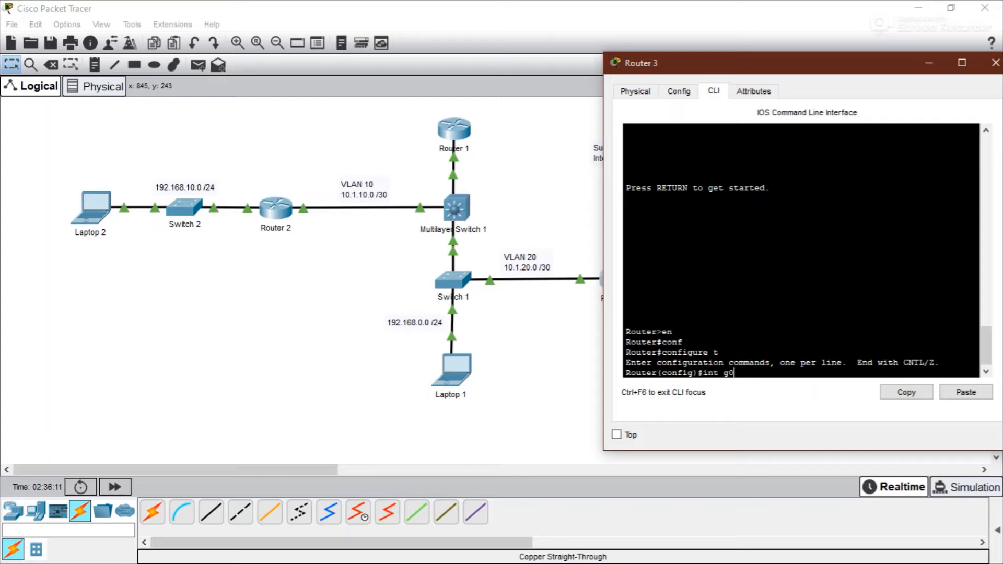
type("/1")
key("Return")
type("ip ")
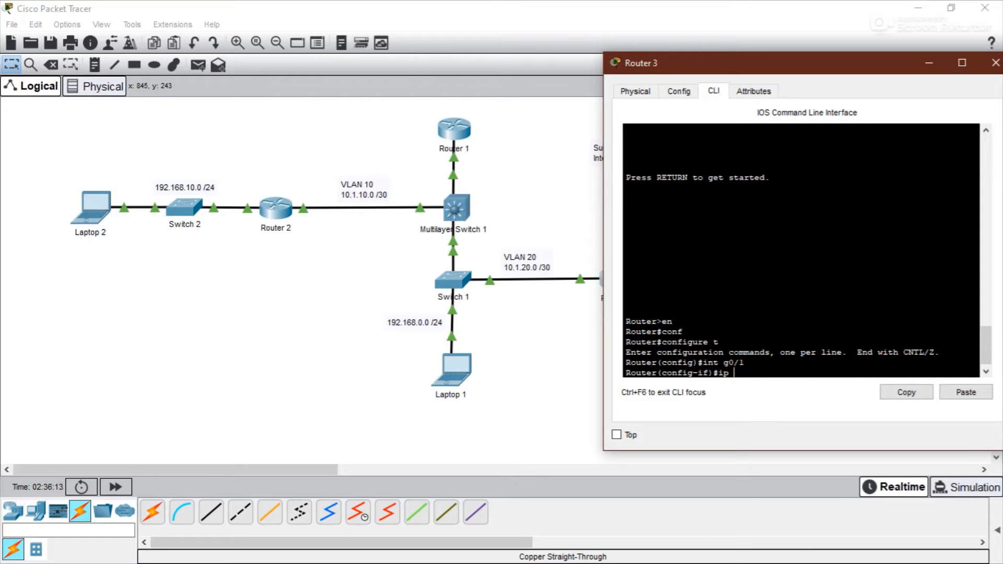
type("ad")
key("Tab")
type("10.1")
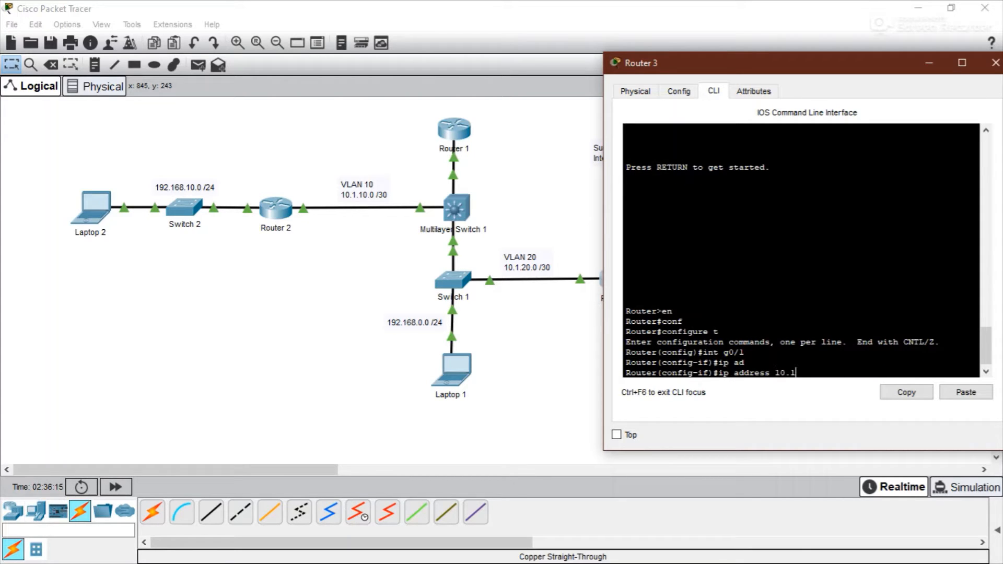
type(".20.2 255.255.255.252")
key("Return")
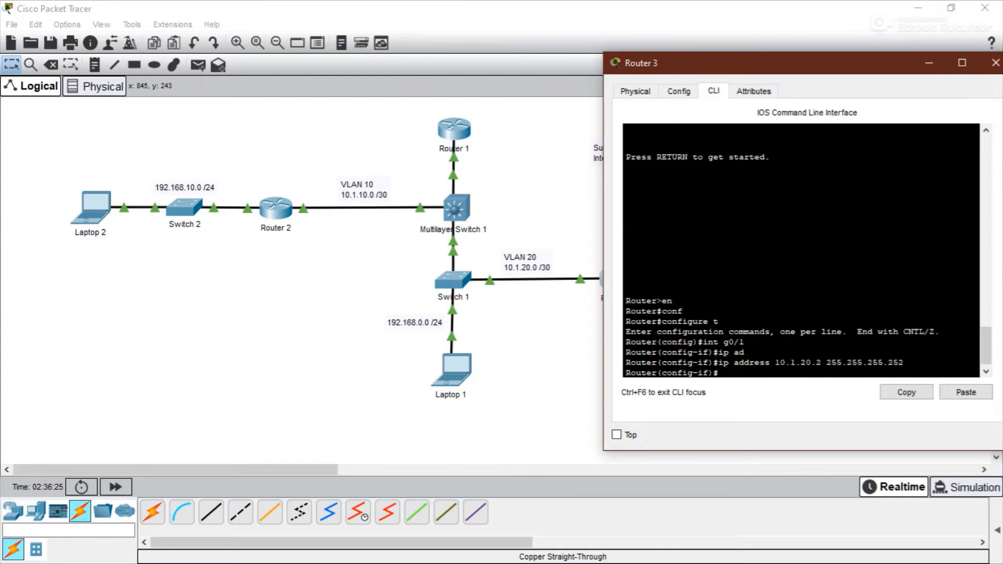
left_click(995, 63)
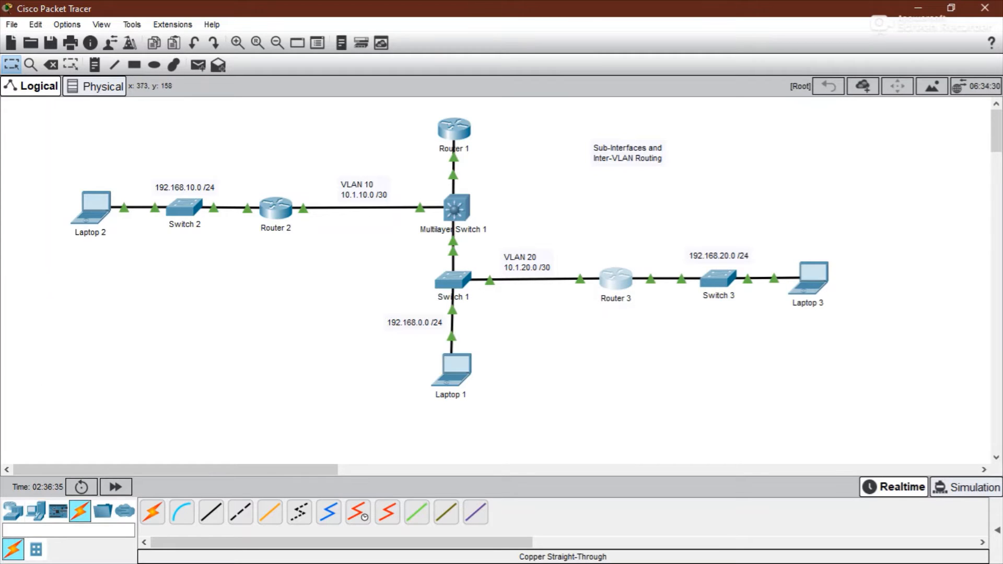
Leave configuration mode on Router 2, ping 10.1.10.1 twice to test the VLAN 10 link, and close its window
left_click(276, 208)
left_click_drag(444, 82, 646, 59)
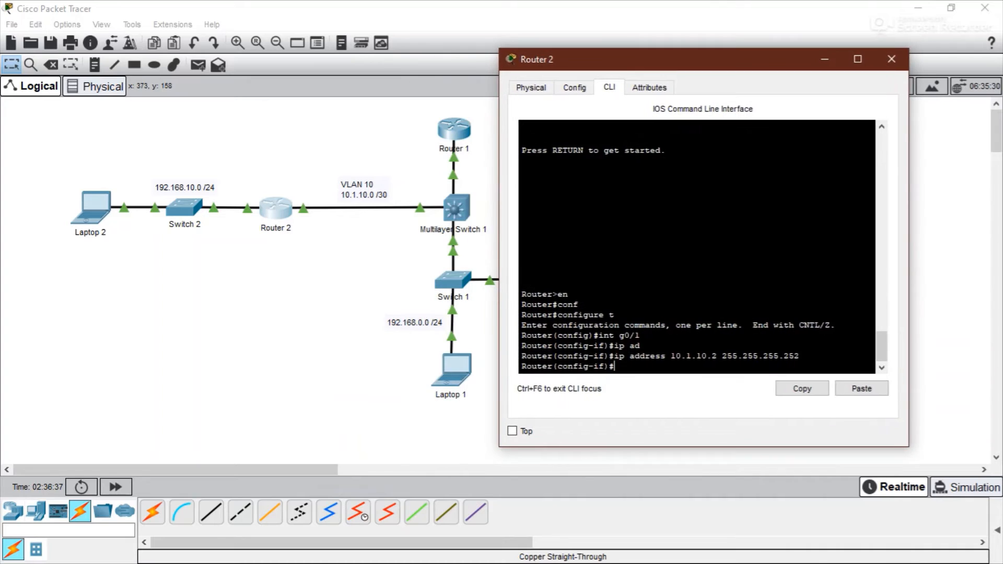
type("end")
key("Return")
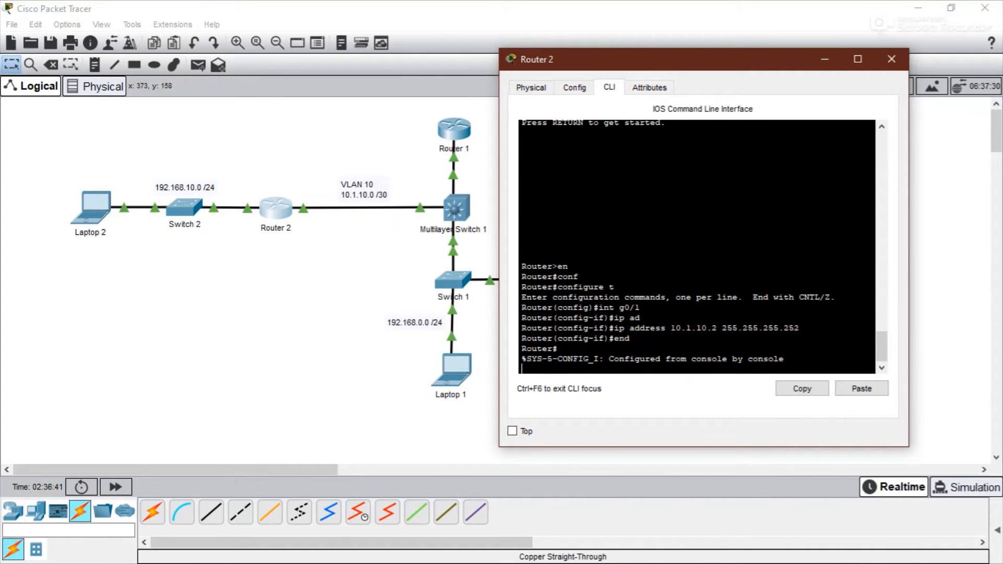
key("Return")
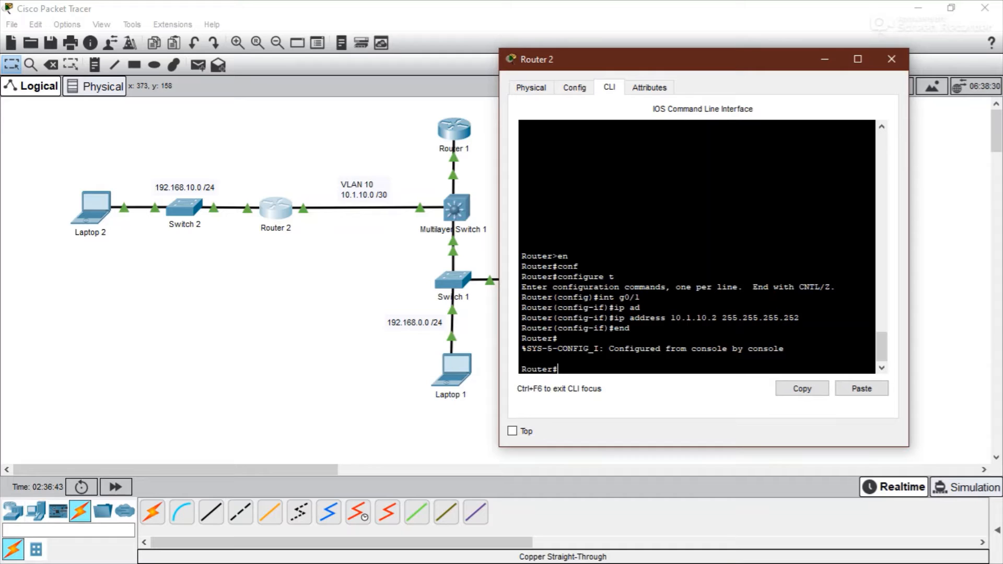
type("ping 10.1.10.1")
key("Return")
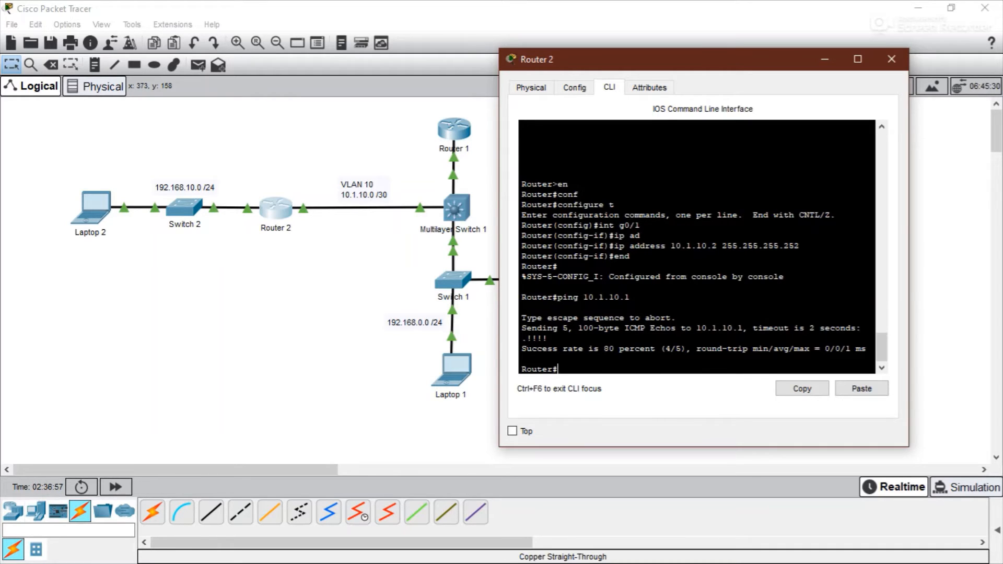
key("Up")
key("Return")
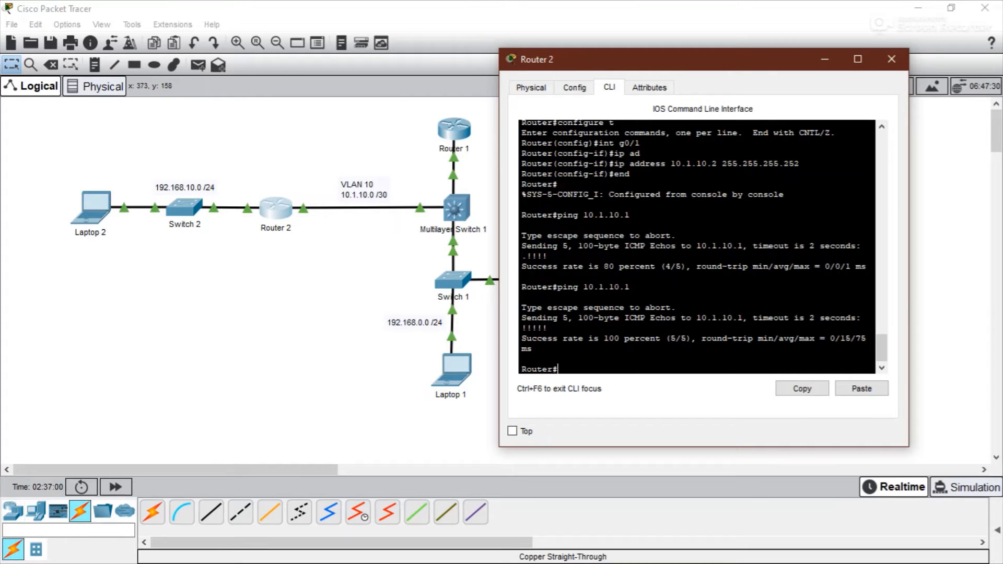
left_click(891, 59)
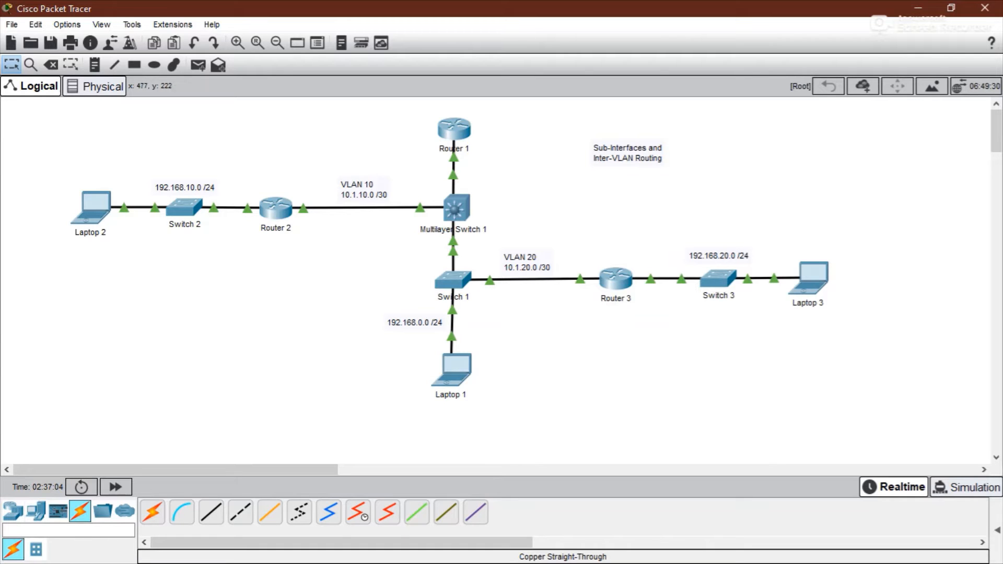
Leave configuration mode on Router 3, ping 10.1.20.1 twice to test the VLAN 20 link, and close its window
left_click(616, 279)
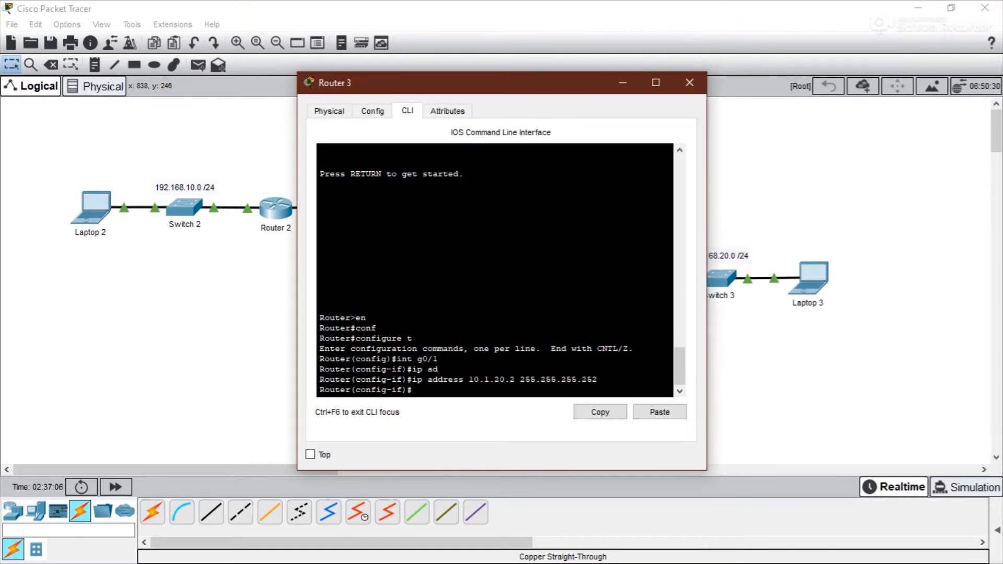
left_click_drag(554, 72, 289, 67)
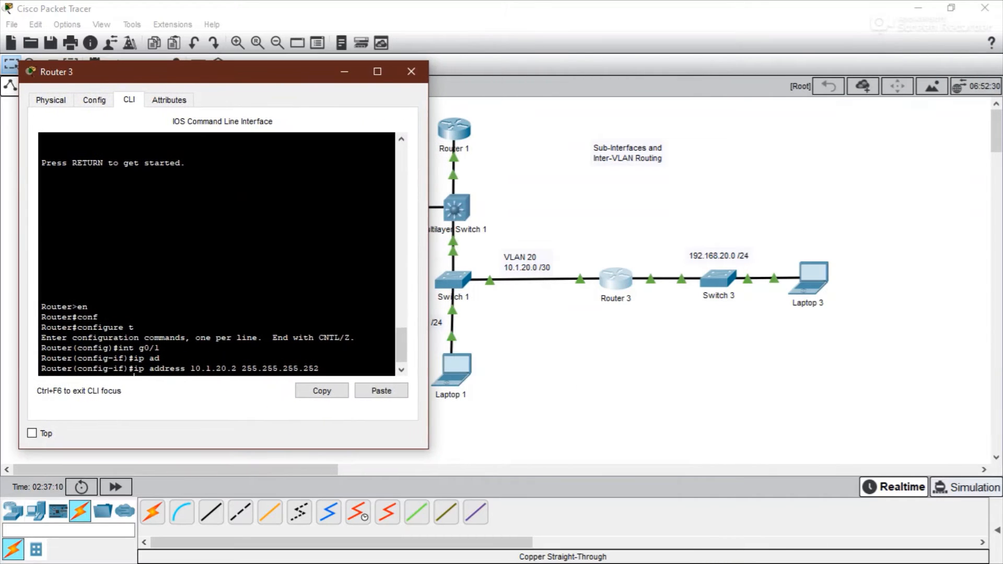
left_click_drag(366, 59, 366, 40)
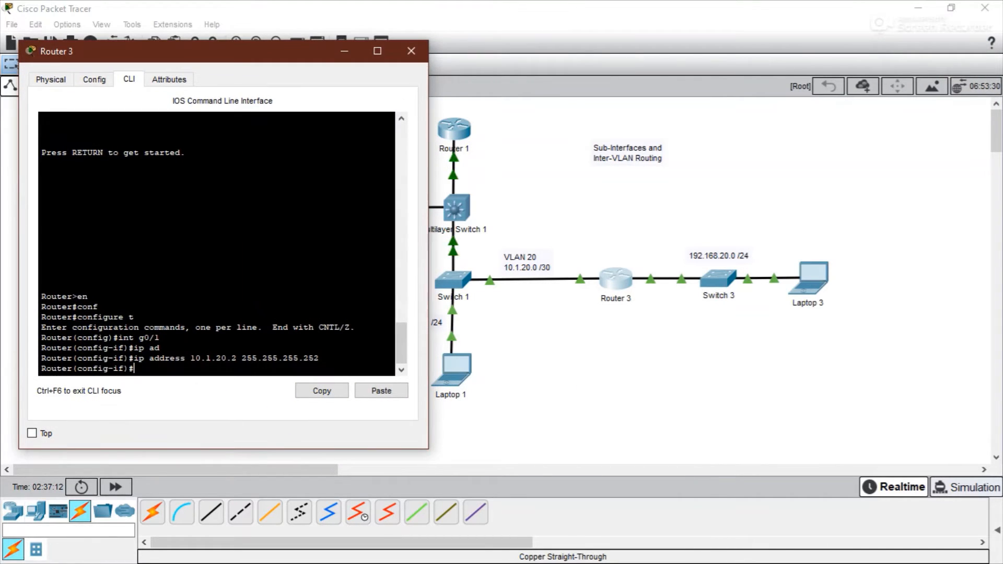
left_click(324, 193)
type("end")
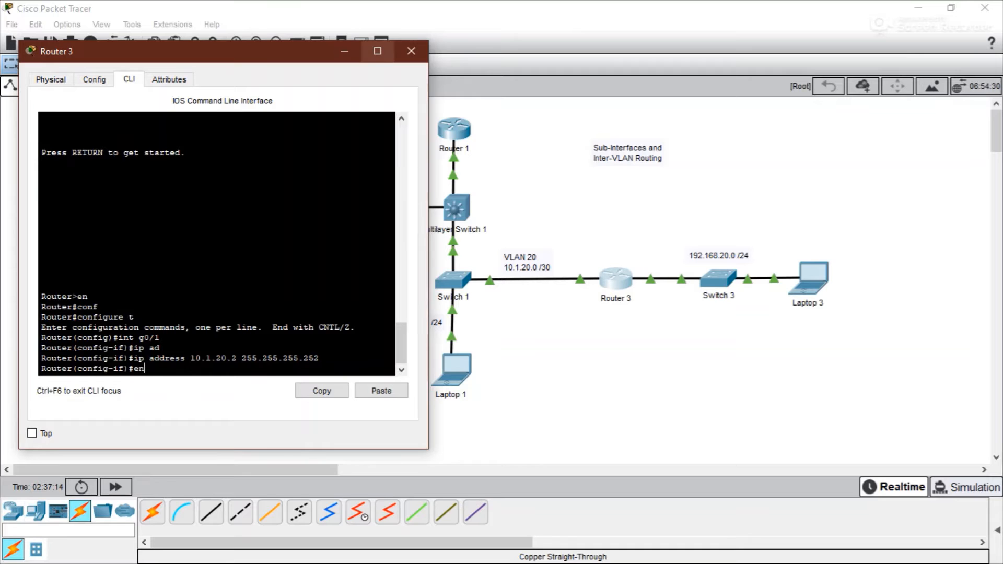
key("Return")
type("p")
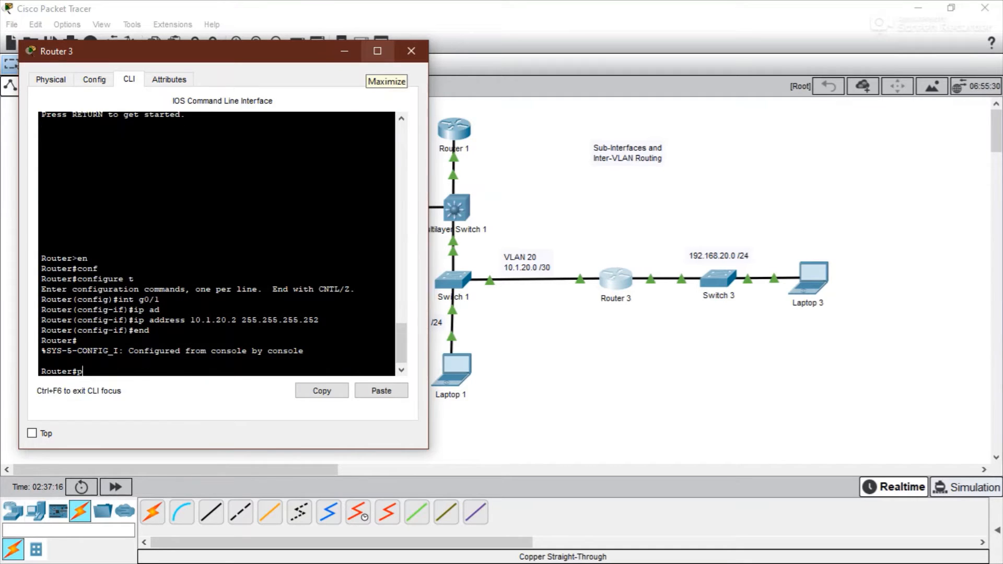
type("ing 10.1.20.1")
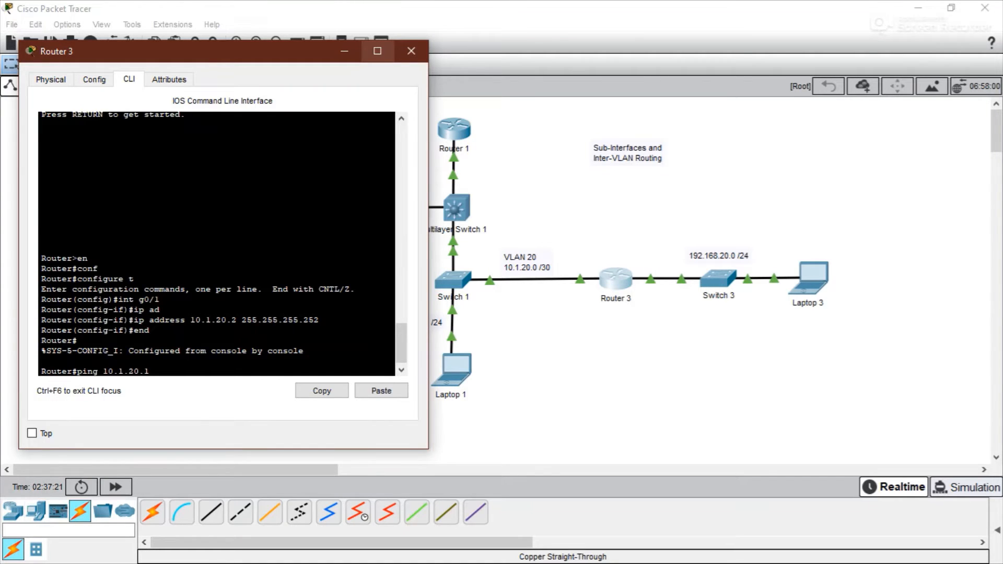
key("Return")
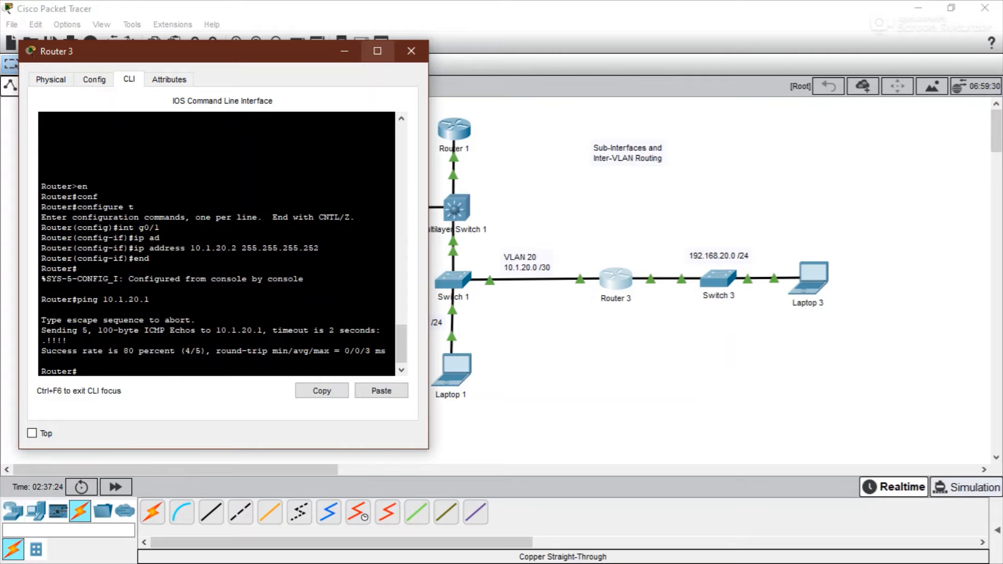
key("Up")
key("Return")
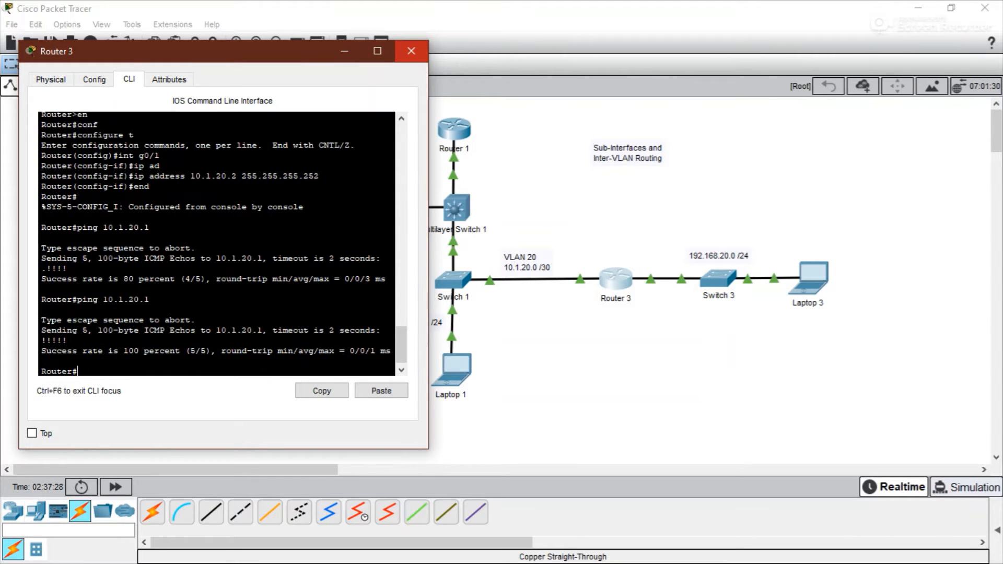
left_click(411, 51)
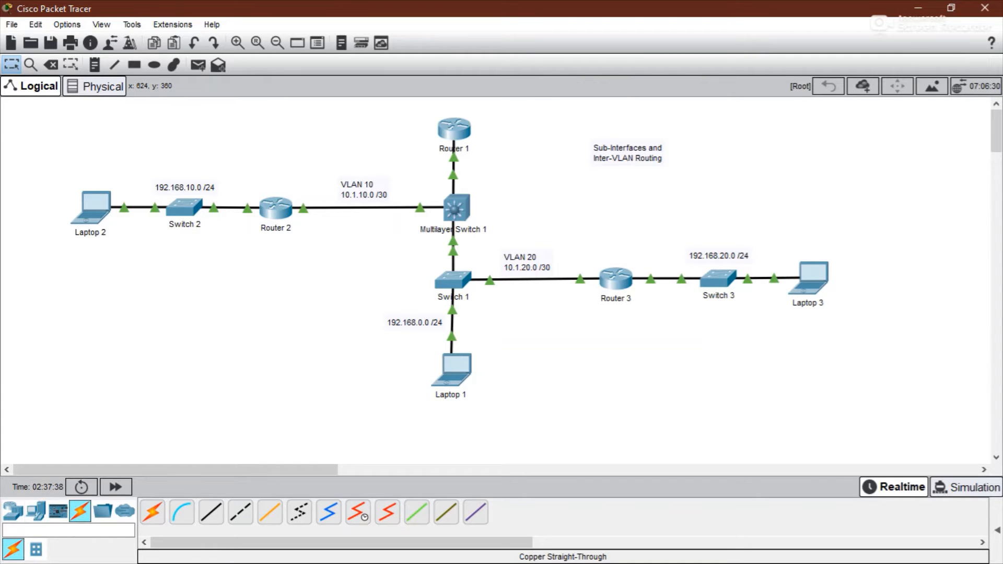
Open Laptop 1's IP configuration and set its static IPv4 address to 192.168.0.2
left_click(452, 369)
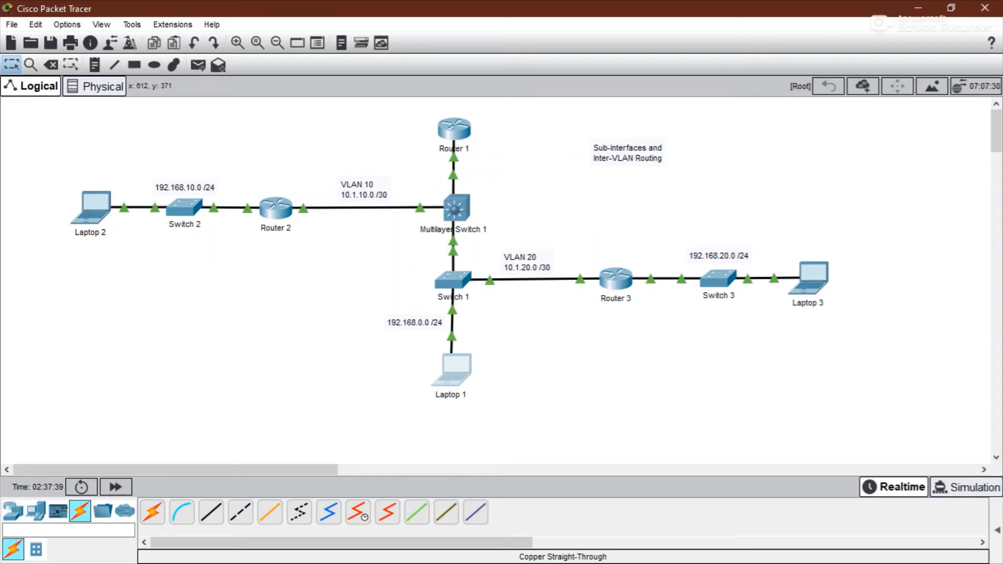
left_click_drag(418, 83, 714, 46)
left_click(561, 132)
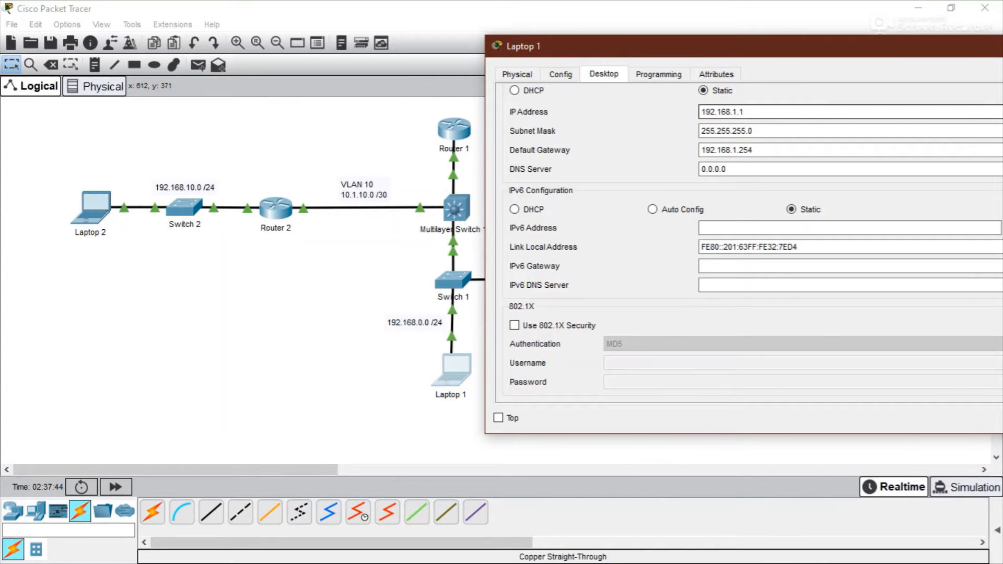
double_click(735, 112)
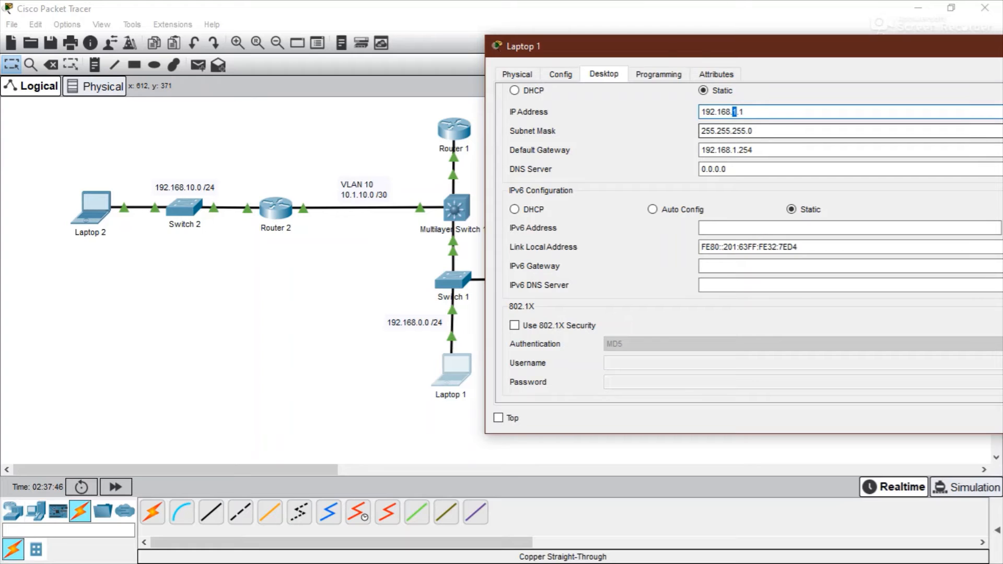
key("BackSpace")
type("0")
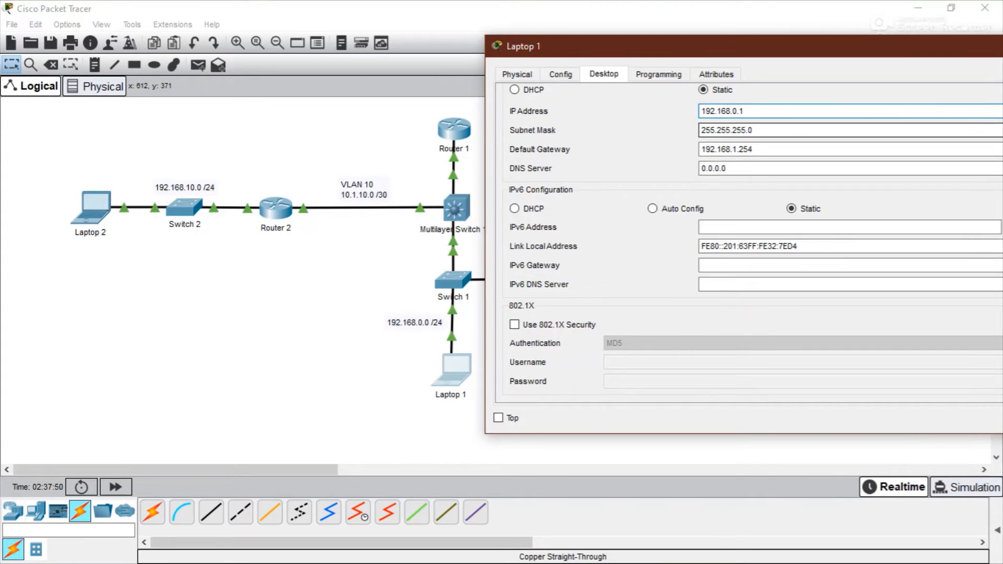
key("BackSpace")
type("2")
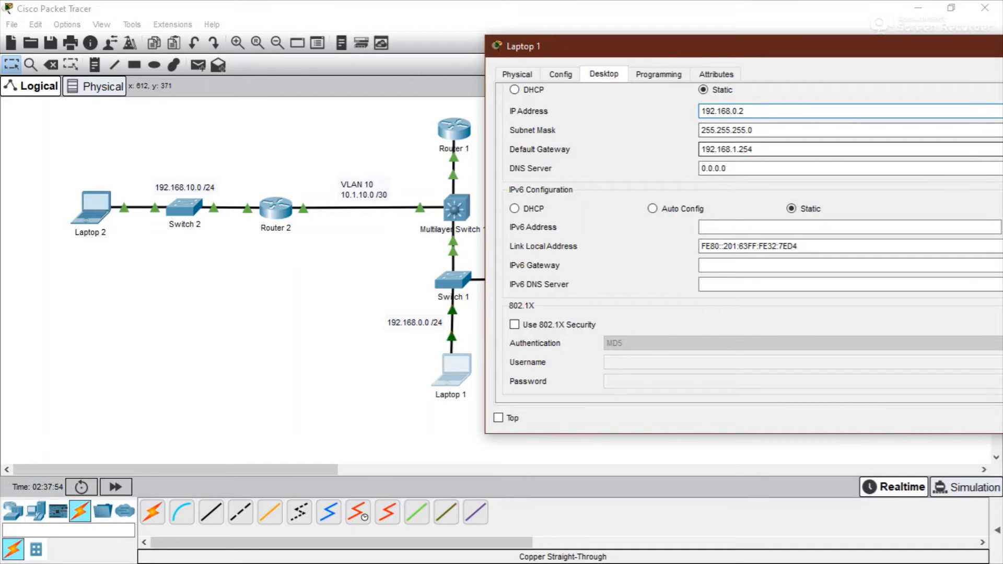
Set Laptop 1's default gateway to 192.168.0.1
left_click(737, 150)
key("BackSpace")
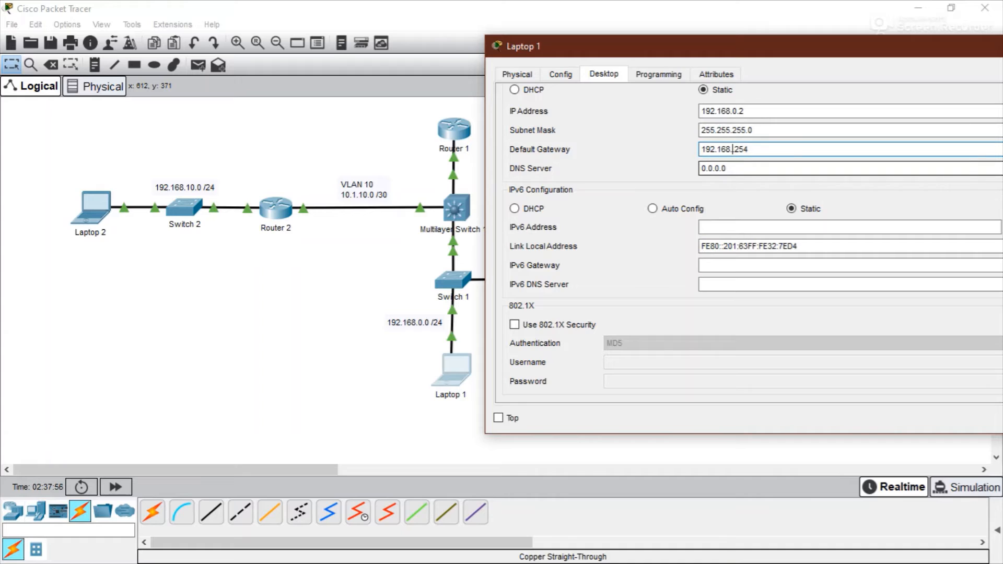
type("0")
key("Delete")
key("Delete")
key("Delete")
type("1")
left_click_drag(679, 46, 399, 39)
scroll(544, 106, "up", 3)
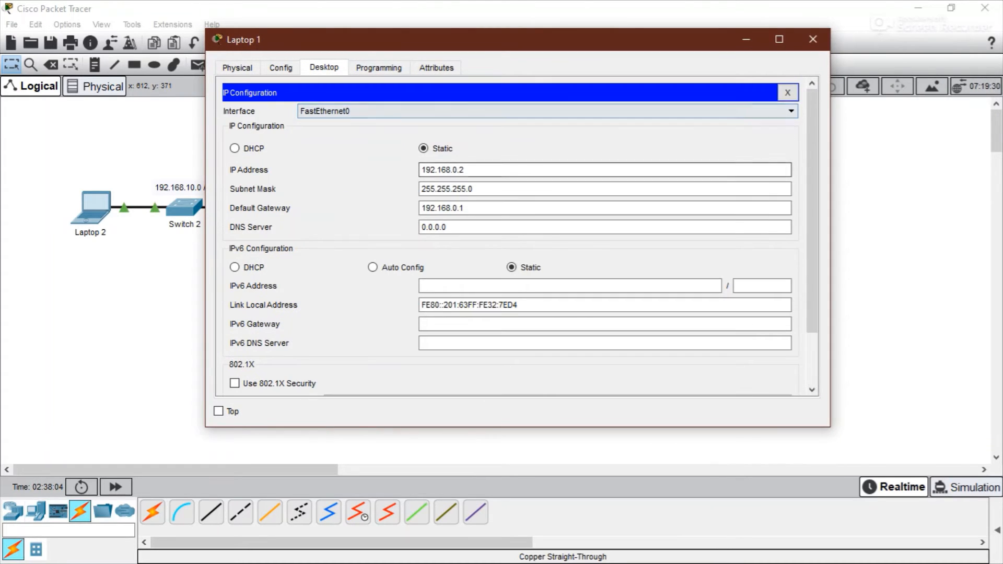
Ping the gateway 192.168.0.1 from Laptop 1's command prompt, then close the laptop's window
left_click(787, 92)
left_click(642, 112)
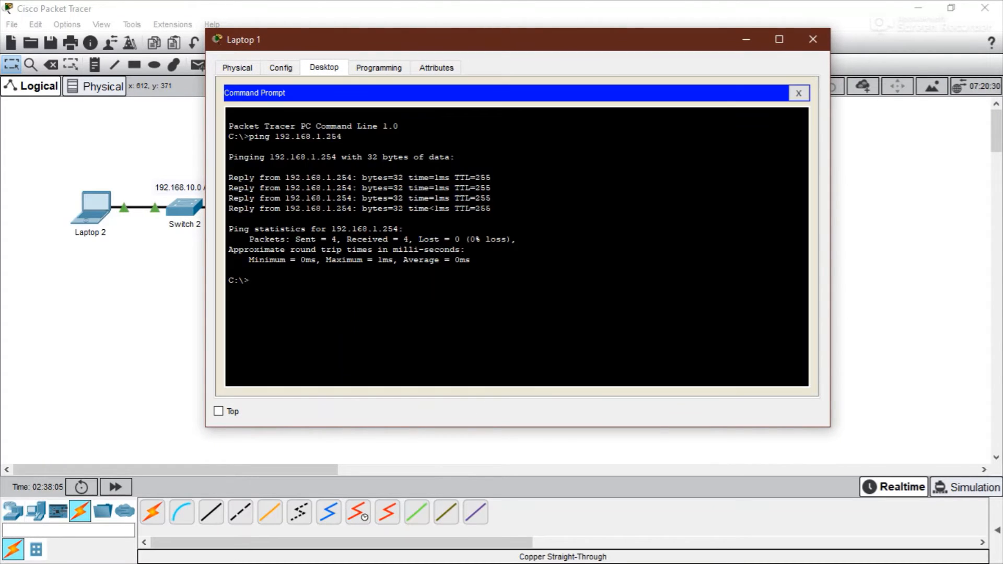
key("Up")
key("BackSpace")
key("BackSpace")
key("BackSpace")
key("BackSpace")
key("BackSpace")
type("0")
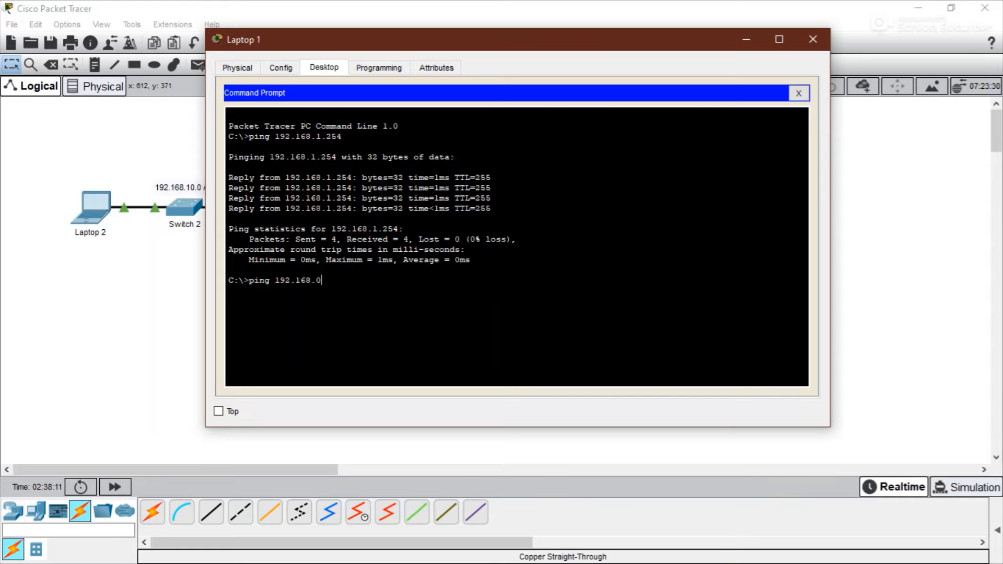
type(".1")
key("Return")
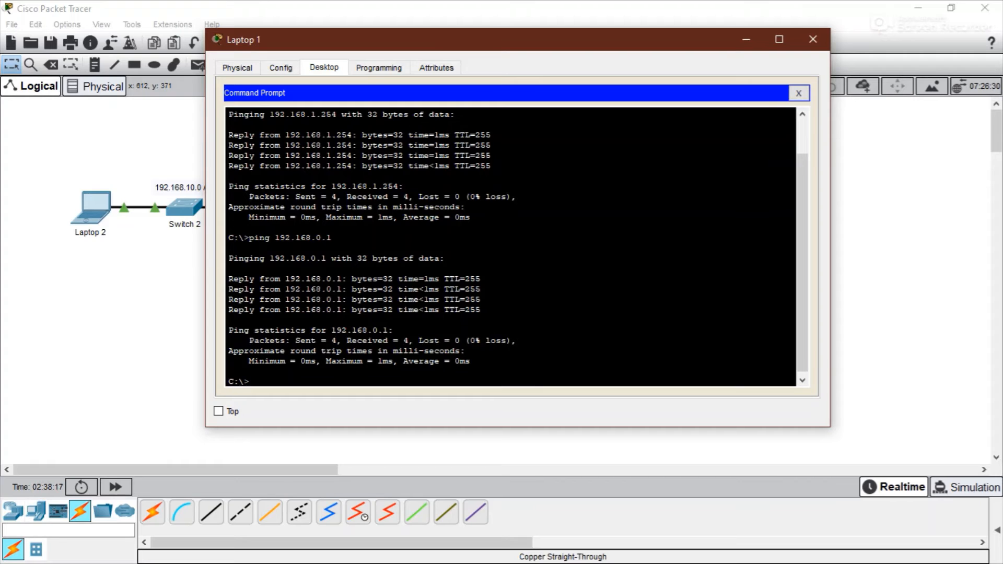
left_click(813, 40)
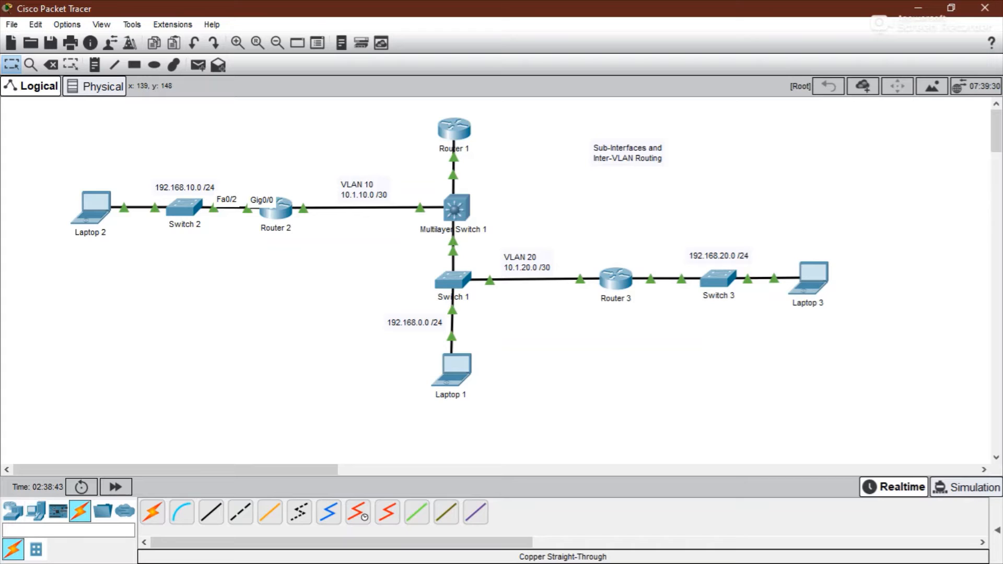
Assign the IP address 192.168.10.1 with mask 255.255.255.0 to Router 2's g0/0 interface, then close the router's window
mouse_move(95, 208)
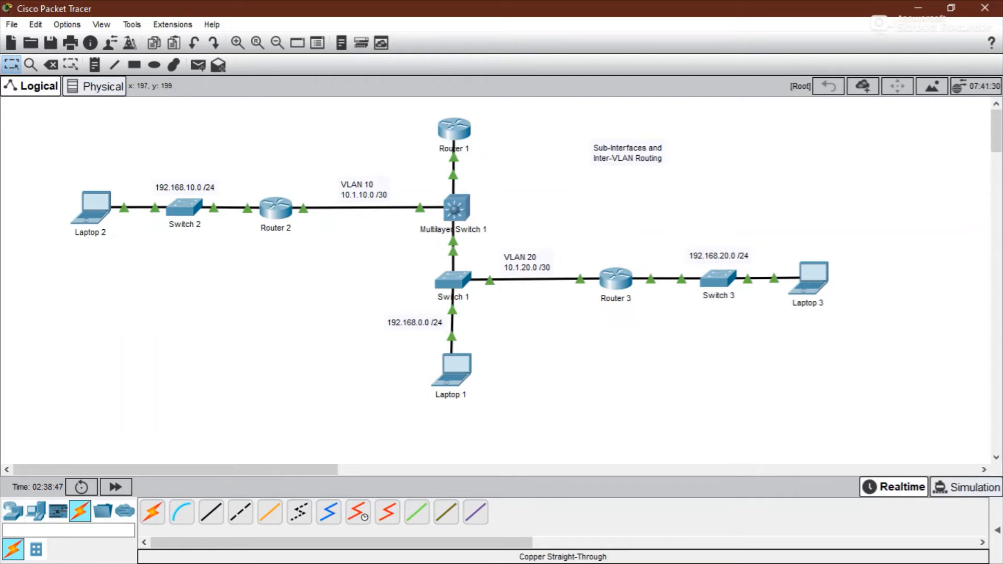
left_click(276, 208)
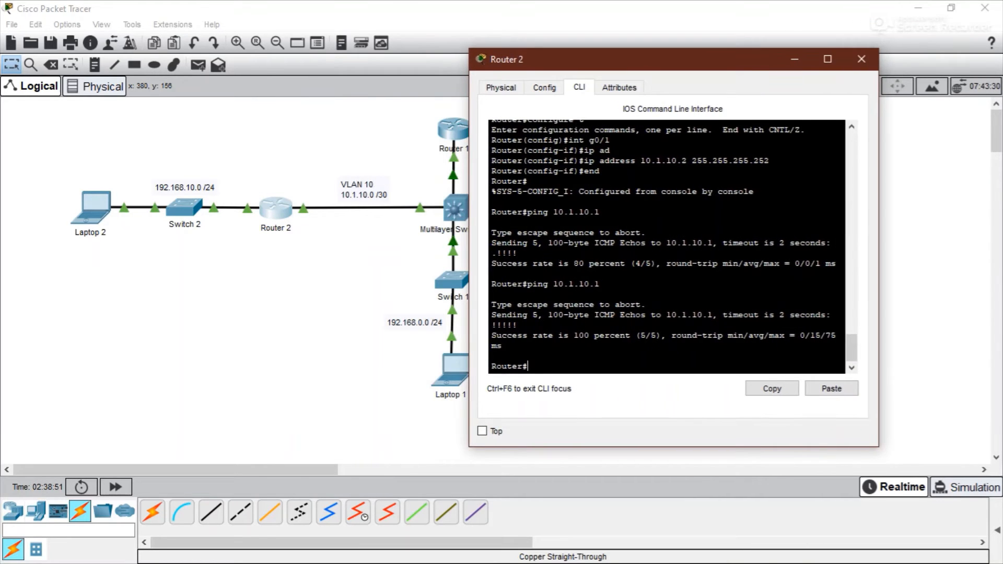
type("conf")
key("Return")
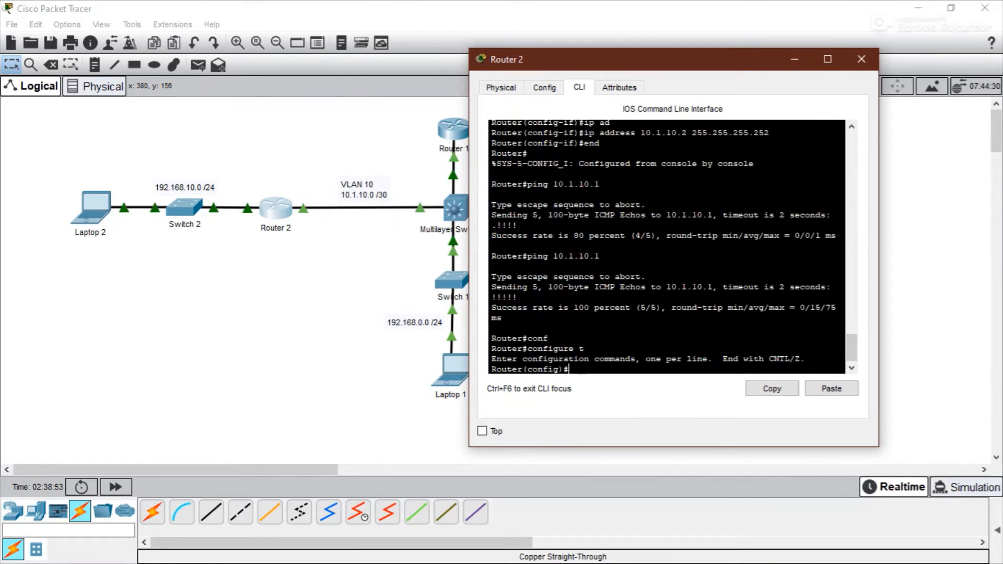
type("int g0/0")
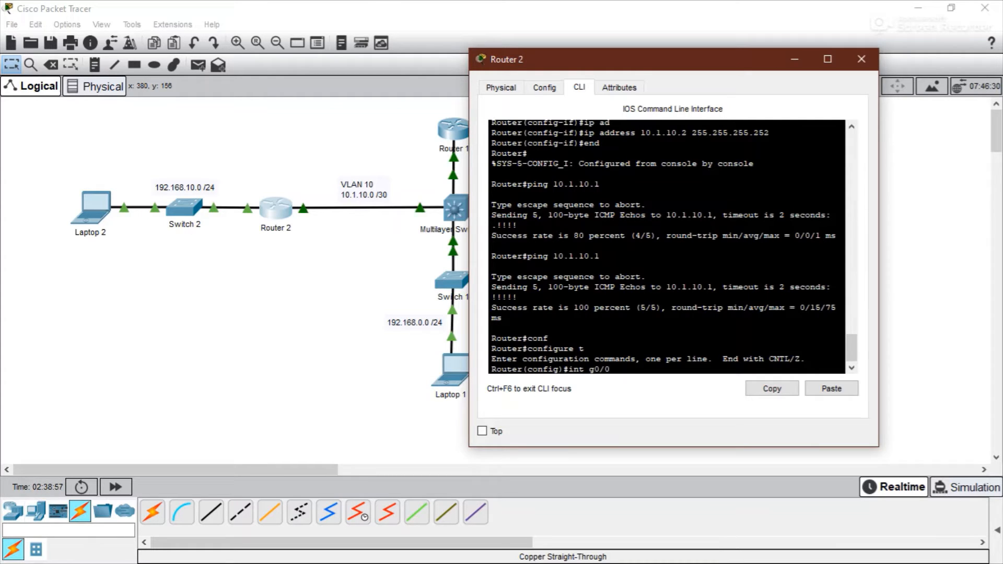
key("Return")
type("ip ad")
key("Tab")
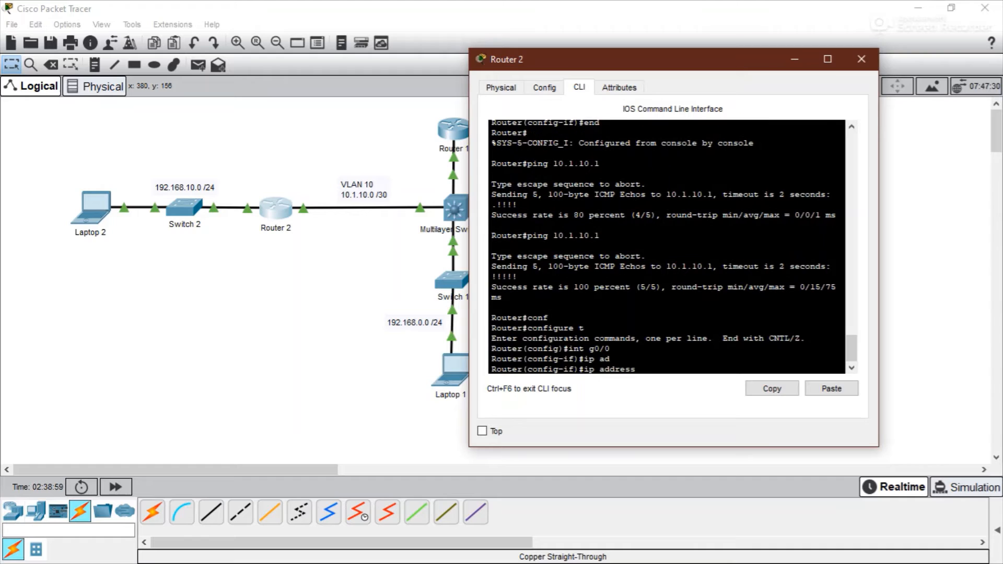
type("192.168.10")
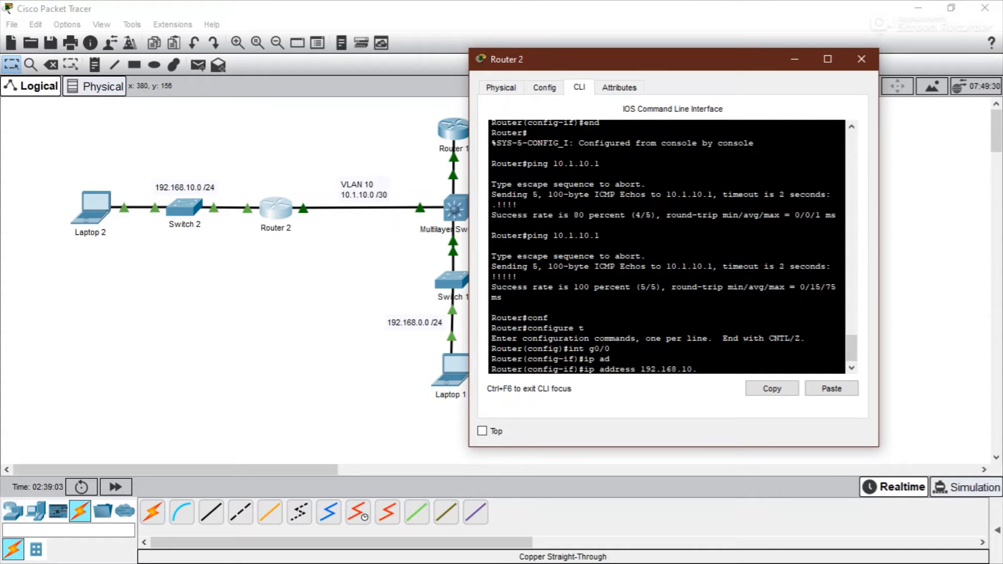
type(".1 255.255.255.0")
key("Return")
left_click(862, 59)
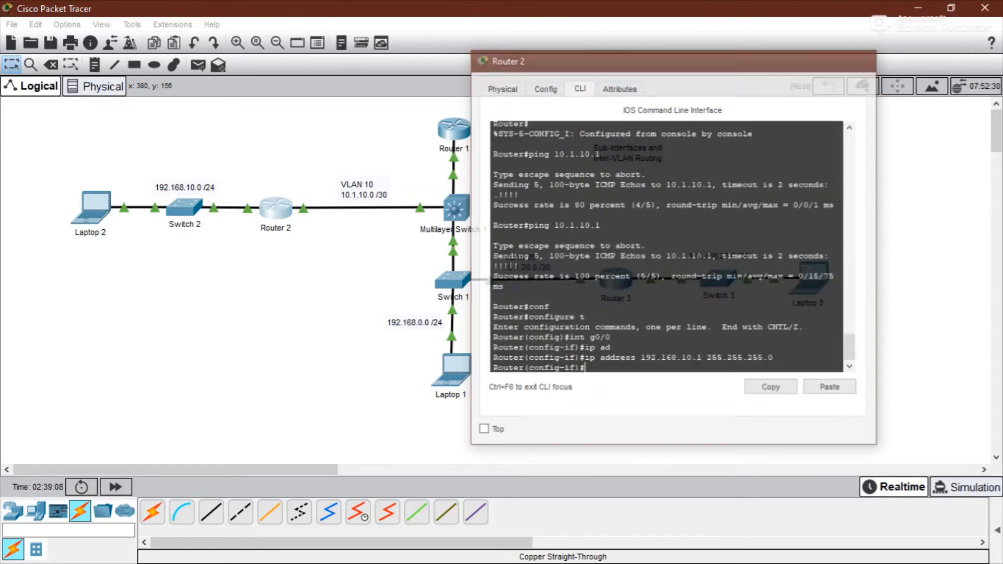
Open Laptop 2's IP configuration and set its static IPv4 address to 192.168.10.2 with the default subnet mask
left_click(91, 205)
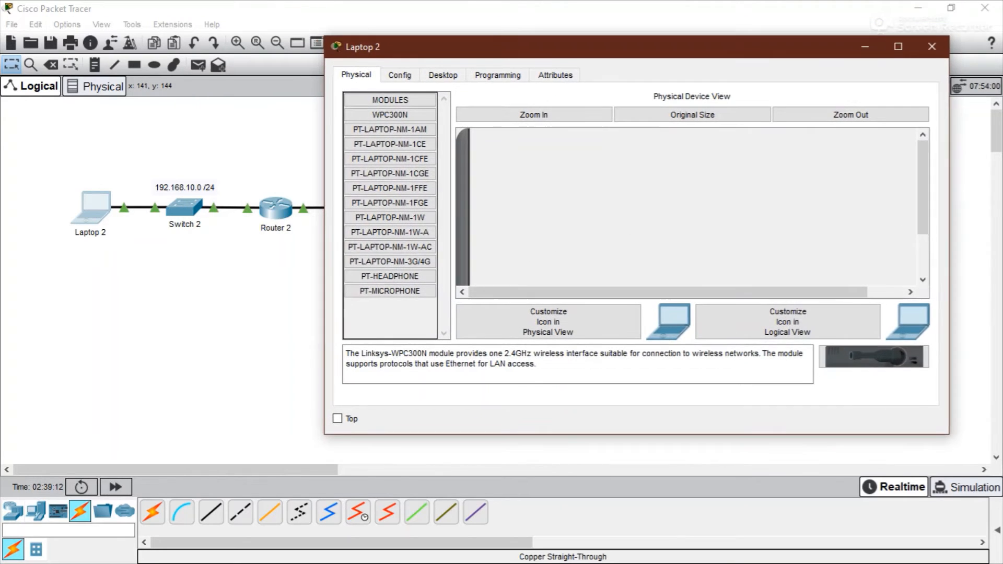
mouse_move(523, 47)
left_mouse_down()
mouse_move(563, 43)
mouse_move(539, 50)
left_mouse_up()
left_click(459, 78)
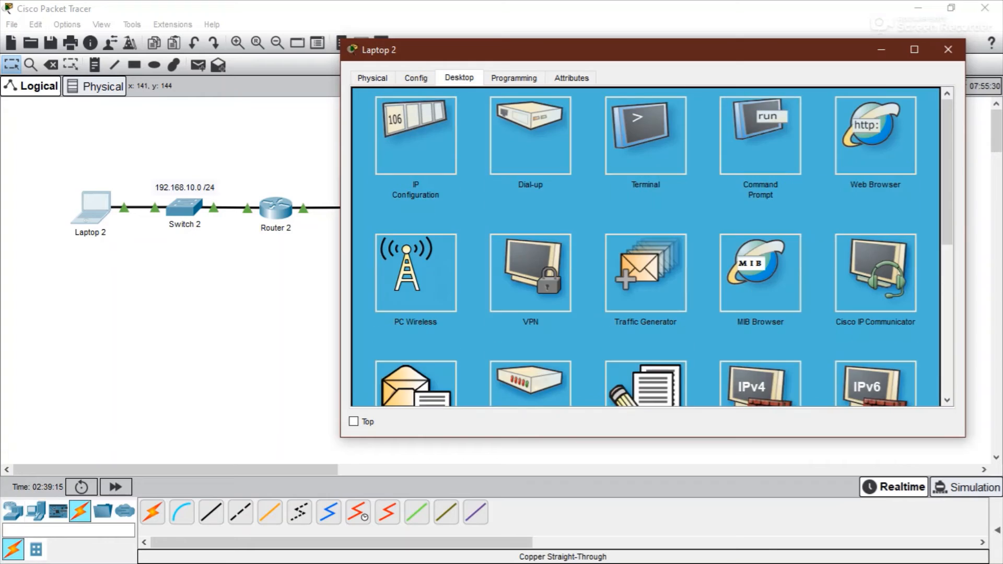
left_click(413, 126)
left_click(617, 115)
type("19")
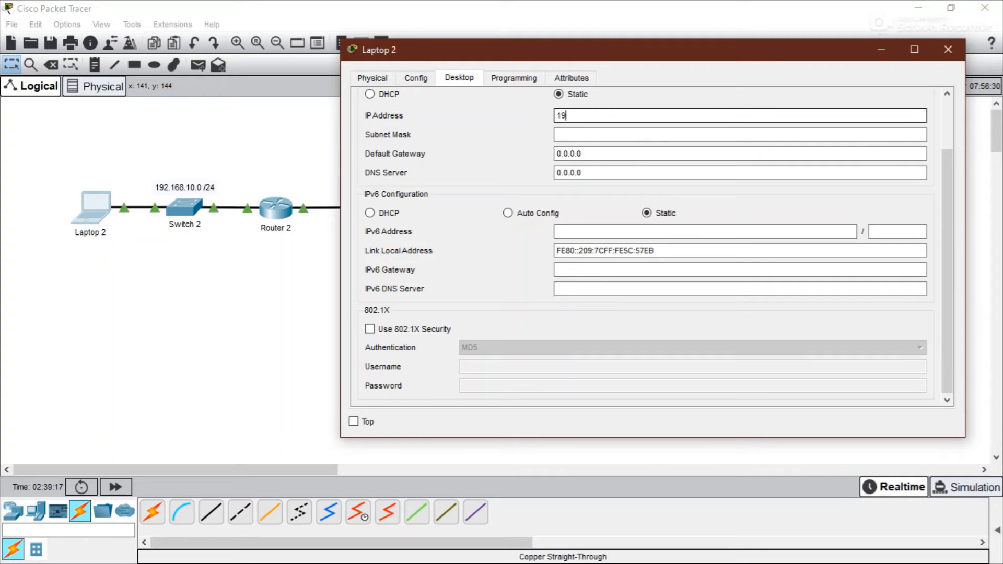
type("2.168.10.2")
key("Tab")
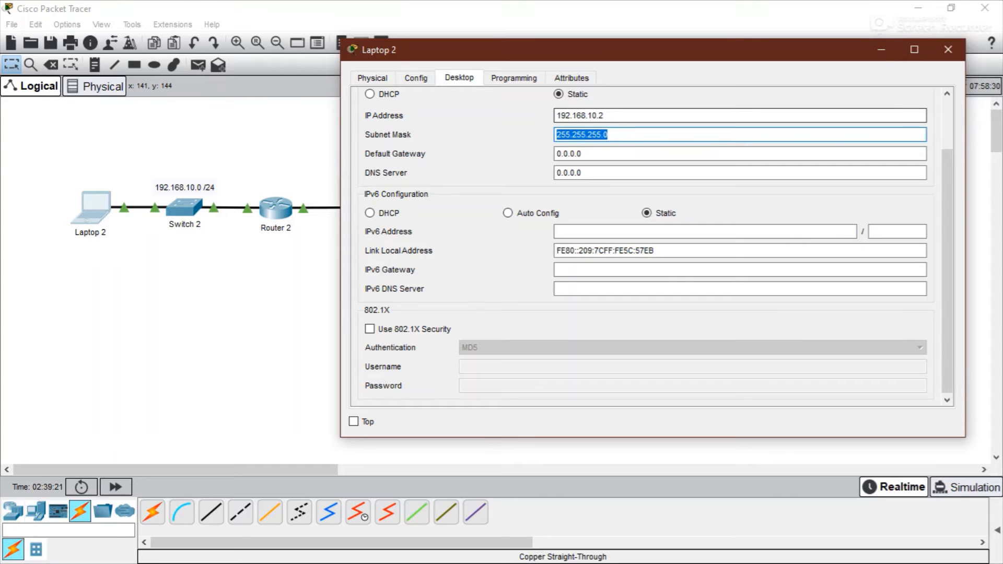
Set Laptop 2's default gateway to 192.168.10.1 and close the IP configuration
key("Tab")
type("192.")
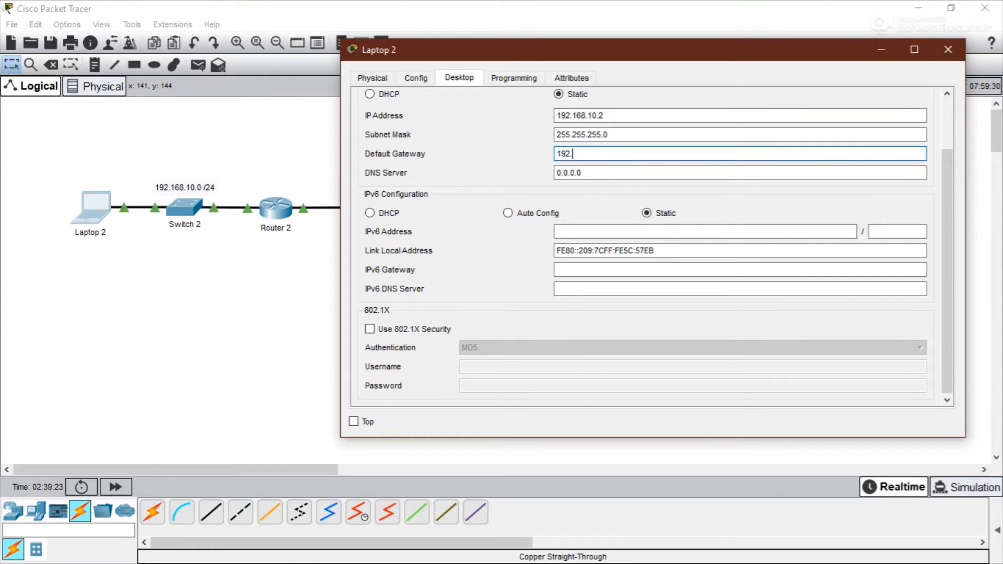
type("168.10.1")
scroll(740, 181, "up", 3)
left_click(922, 102)
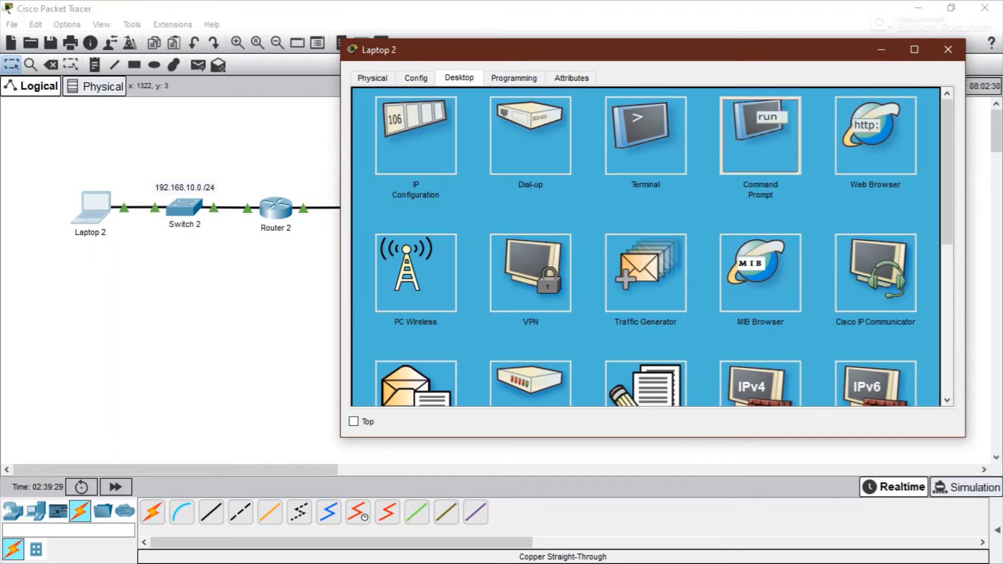
Ping the gateway 192.168.10.1 from Laptop 2's command prompt, then close the laptop's window
left_click(760, 136)
type("pin")
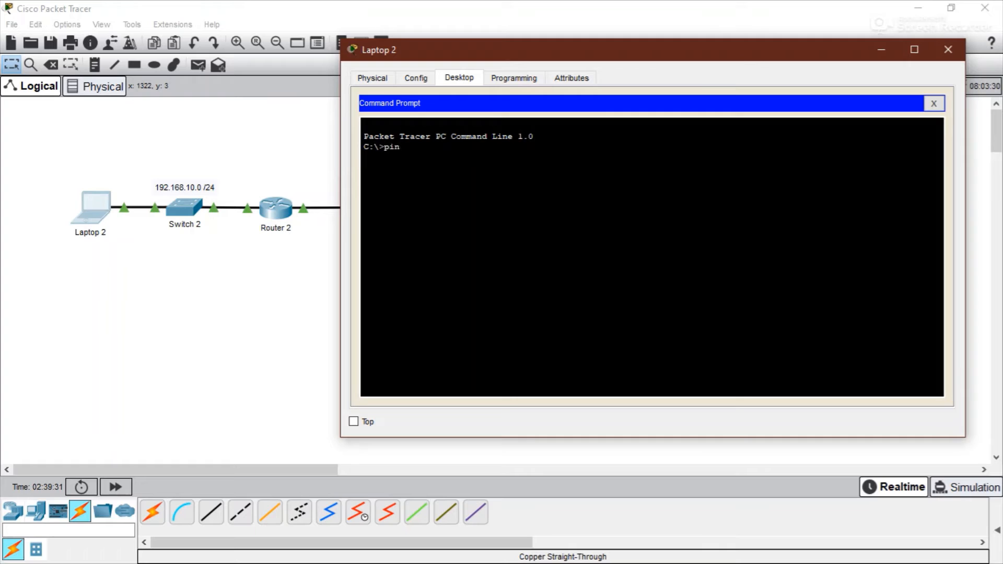
type("g 192.168.10.1")
key("Return")
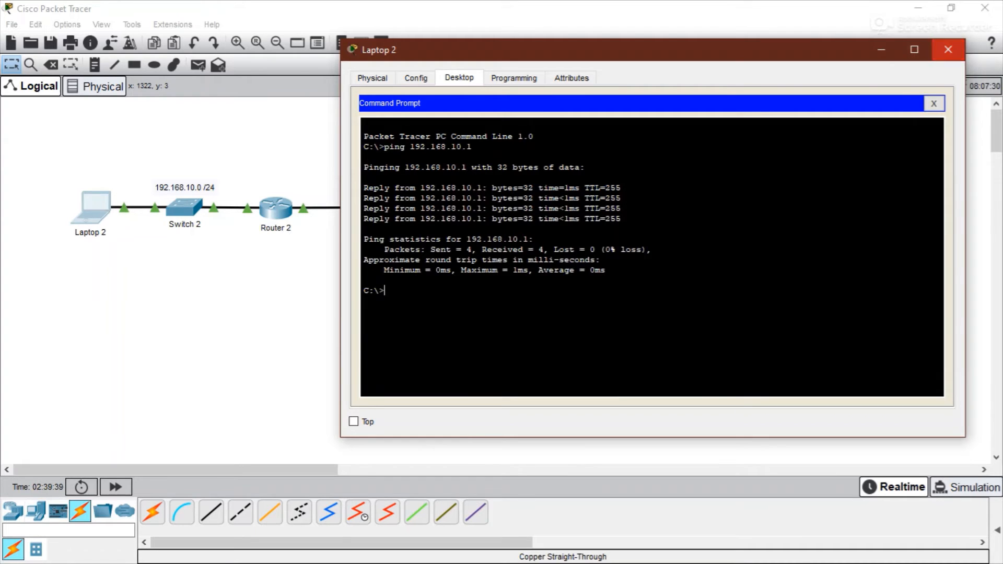
left_click(949, 50)
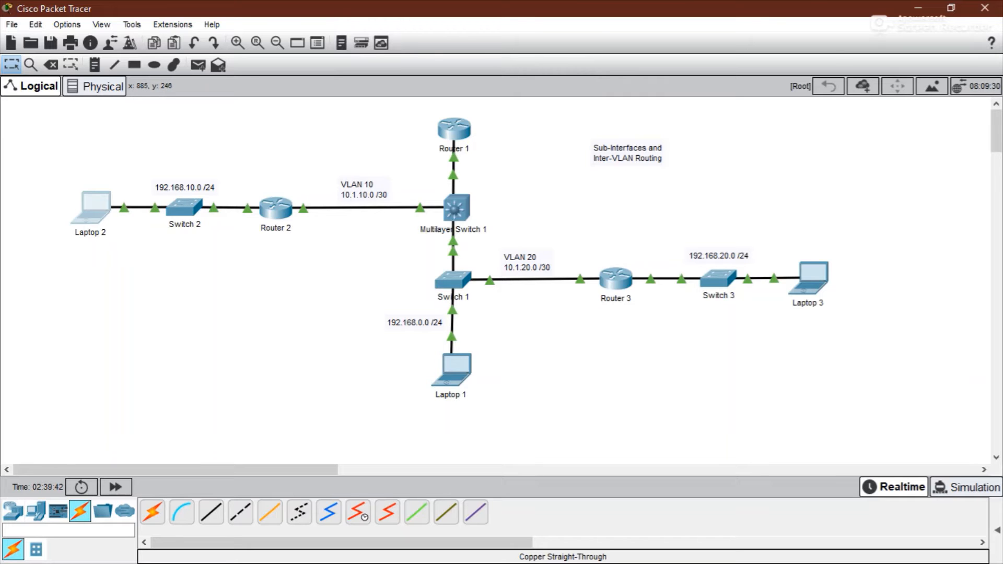
Assign the IP address 192.168.20.1 with mask 255.255.255.0 to Router 3's g0/0 interface, then close the router's window
left_click(617, 279)
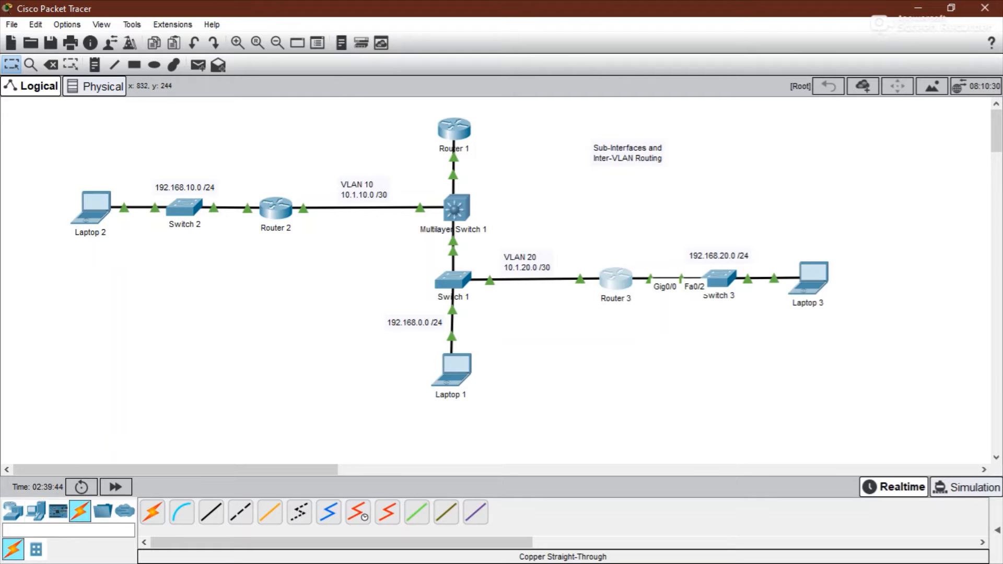
left_click_drag(454, 82, 300, 61)
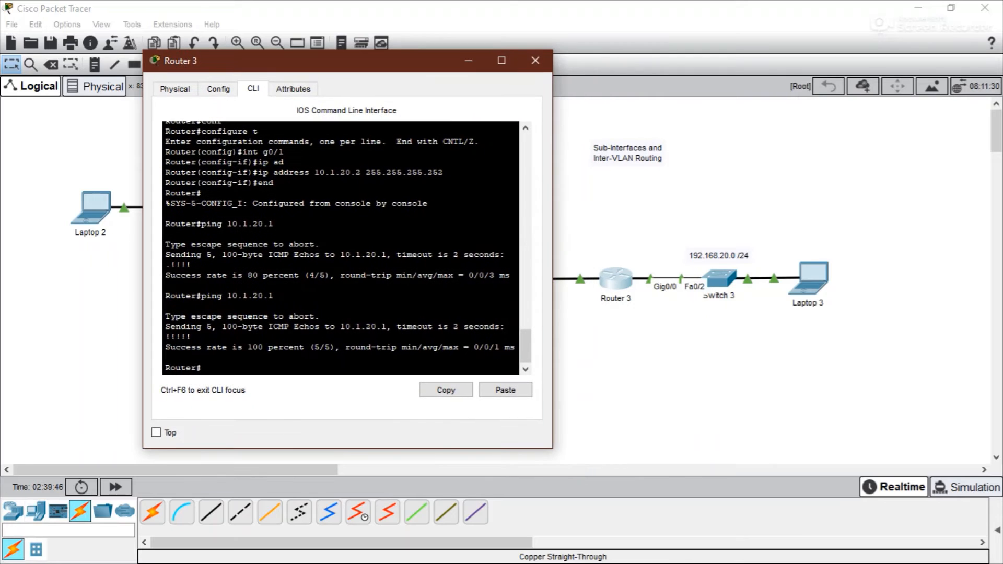
type("conf")
key("Tab")
type("t")
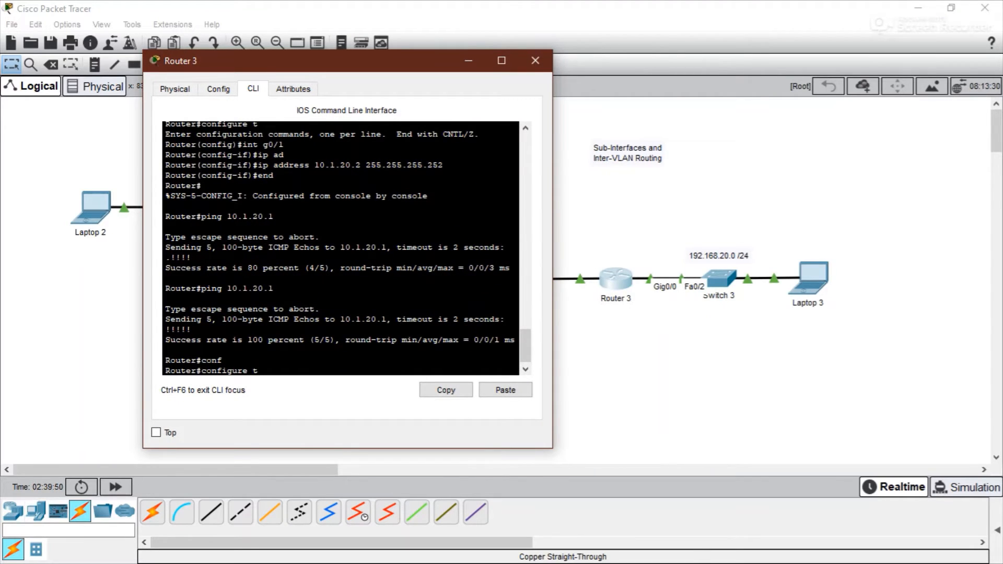
key("Return")
type("int g0")
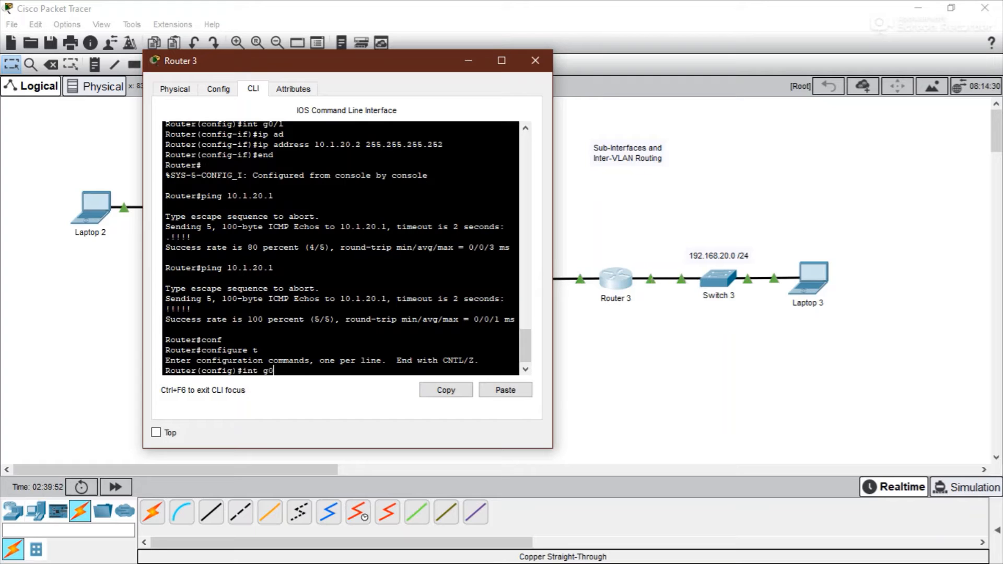
type("/0")
key("Return")
type("ip ad")
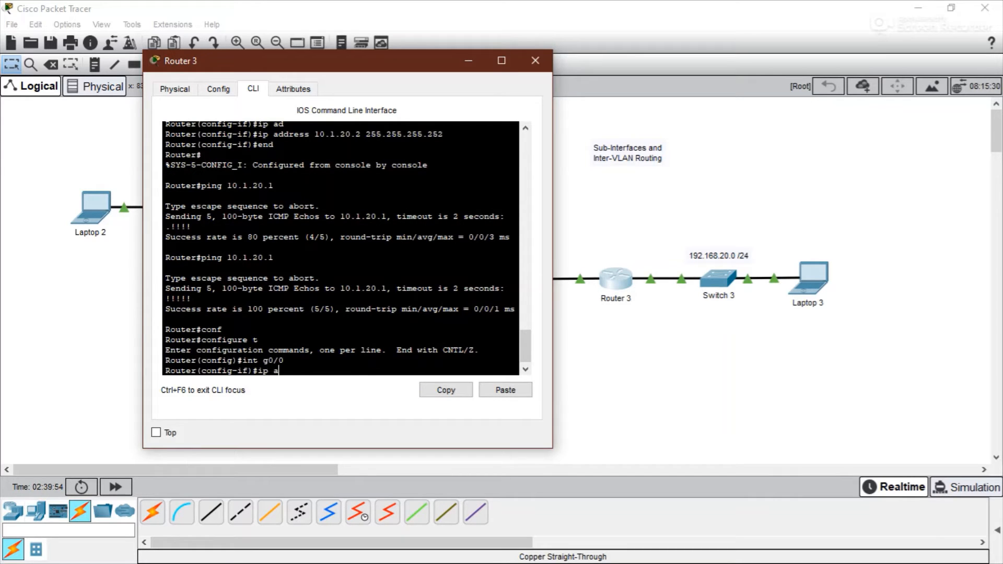
key("Tab")
type("192.168")
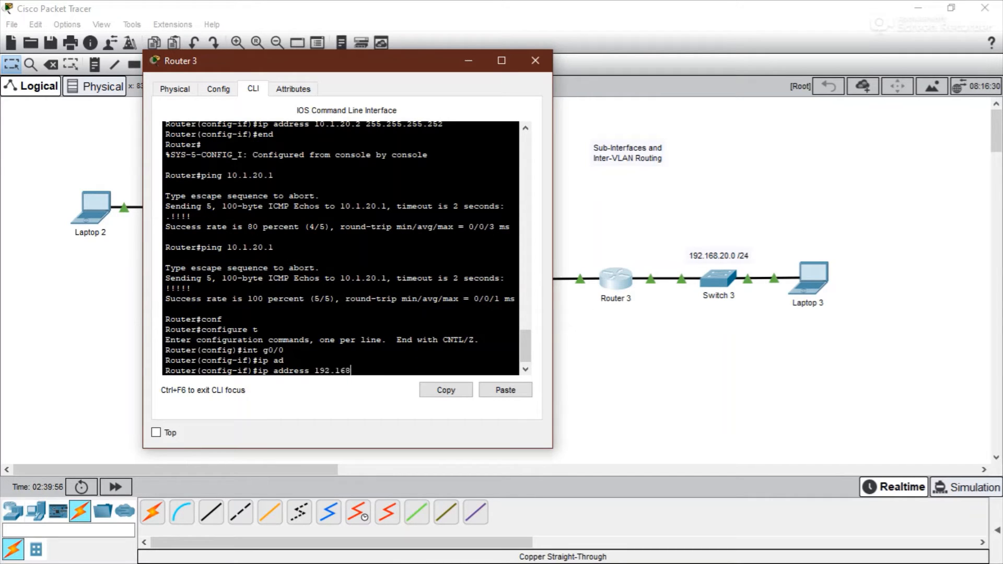
type(".20.1 255.255.255.255.0")
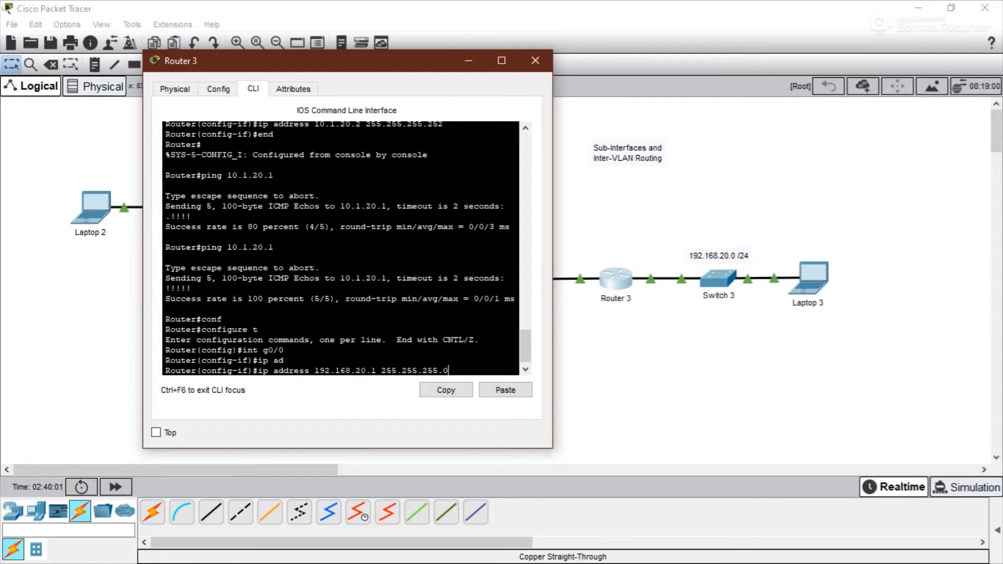
key("Return")
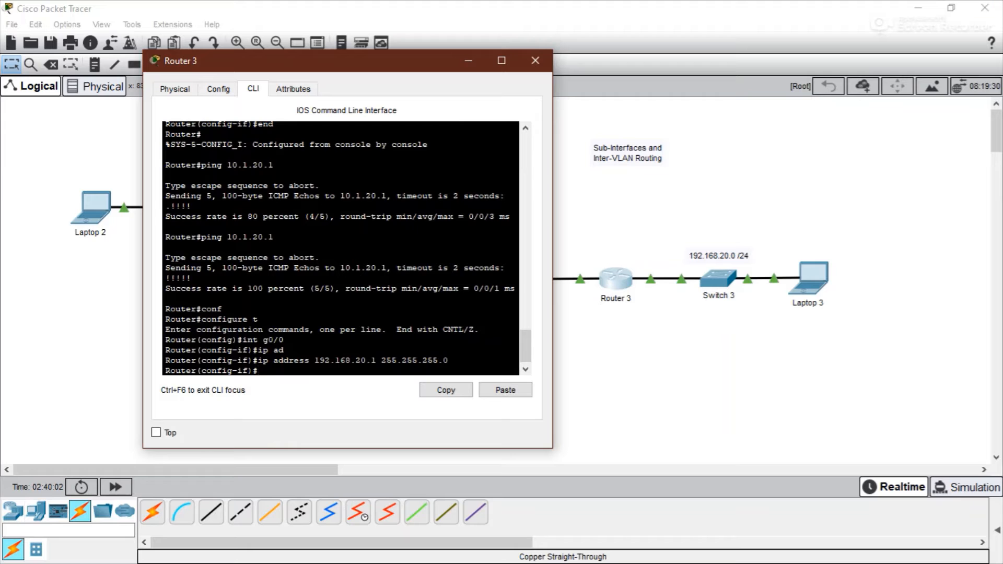
left_click(535, 60)
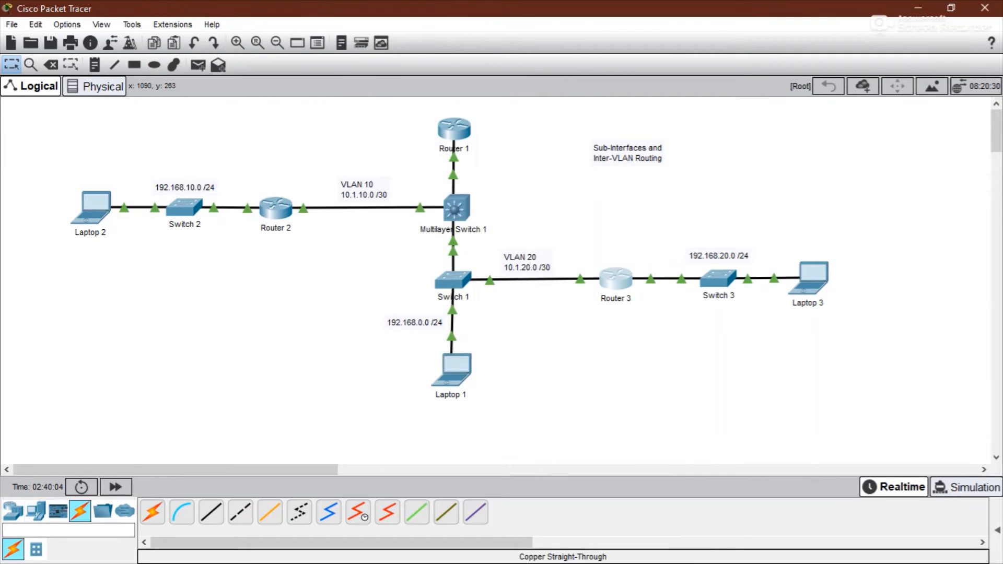
Open Laptop 3's IP configuration and set its static IPv4 address to 192.168.20.2 with the default subnet mask
left_click(809, 279)
left_click_drag(418, 84, 349, 80)
left_click(206, 108)
left_click(163, 166)
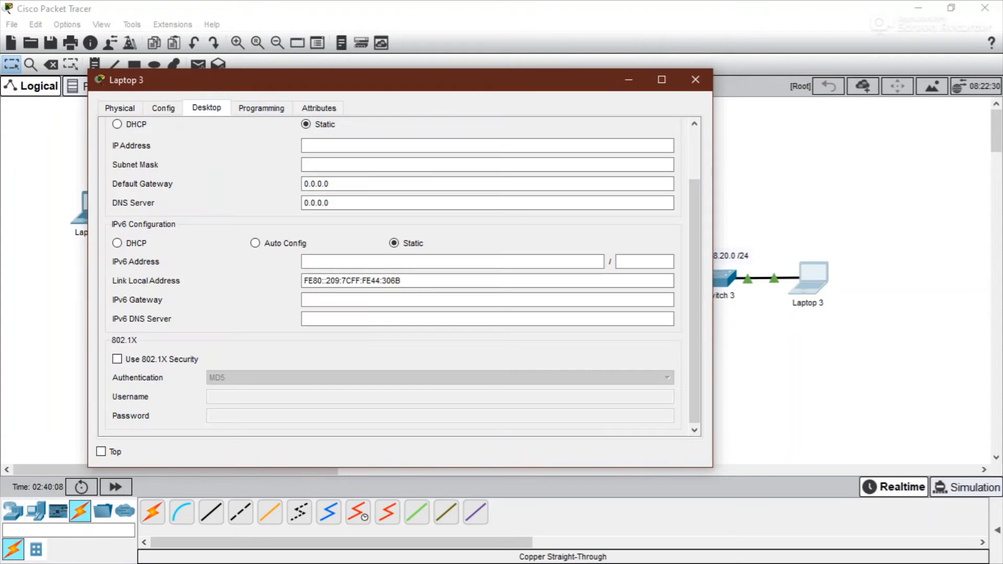
left_click(408, 146)
type("192")
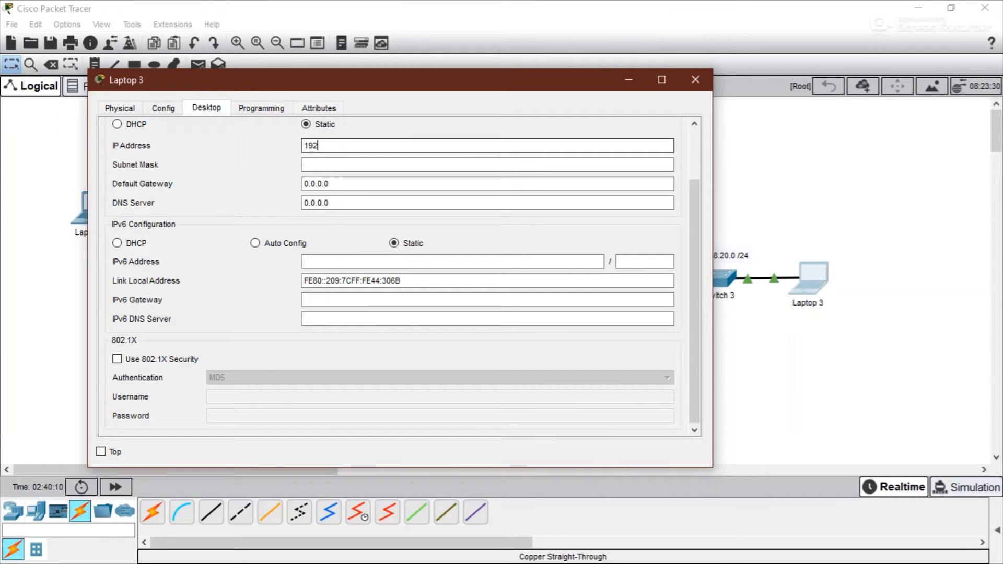
type(".168.20.2")
key("Tab")
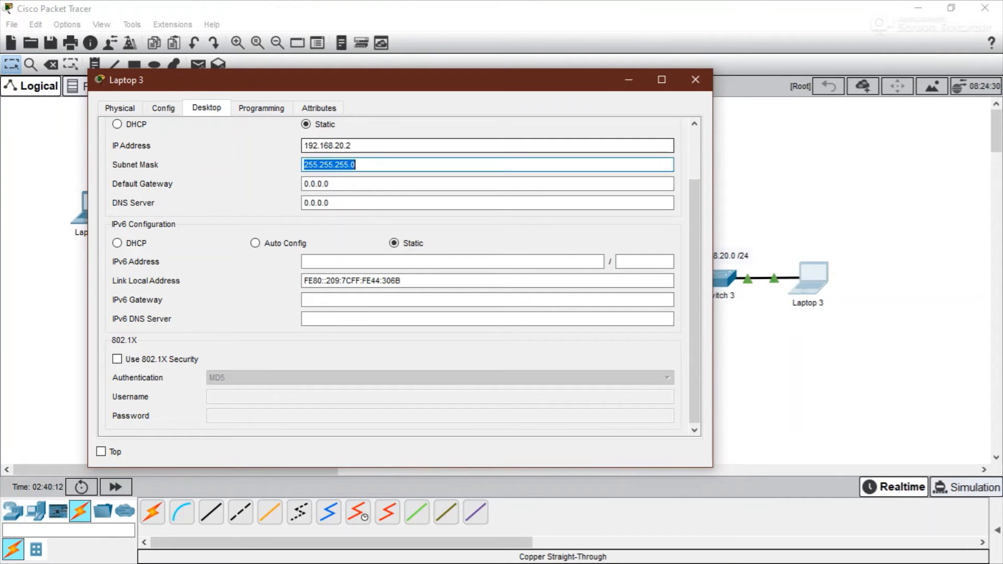
Set Laptop 3's default gateway to 192.168.20.1 and close the IP configuration
key("Tab")
type("19")
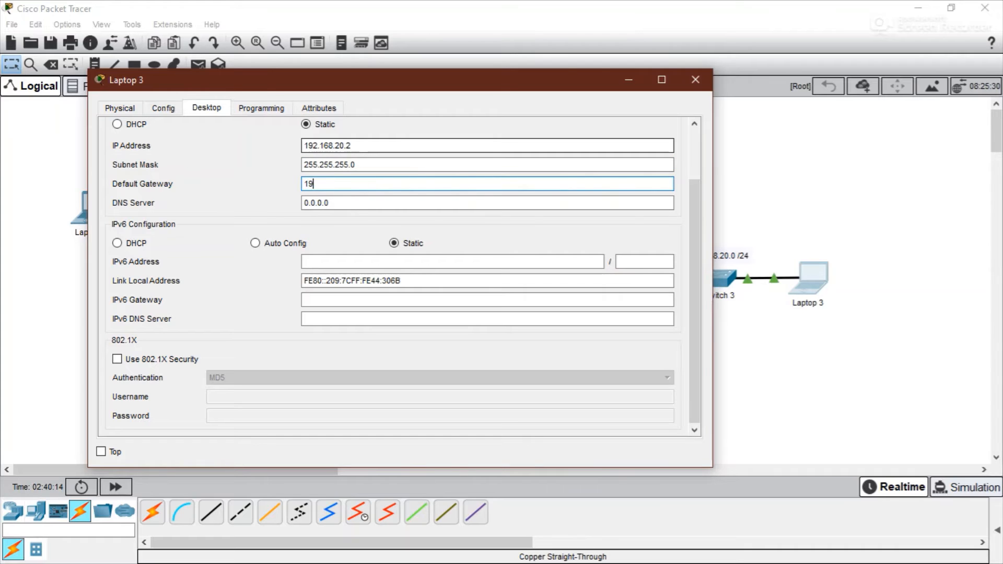
type("2.168.20.1")
scroll(391, 235, "up", 3)
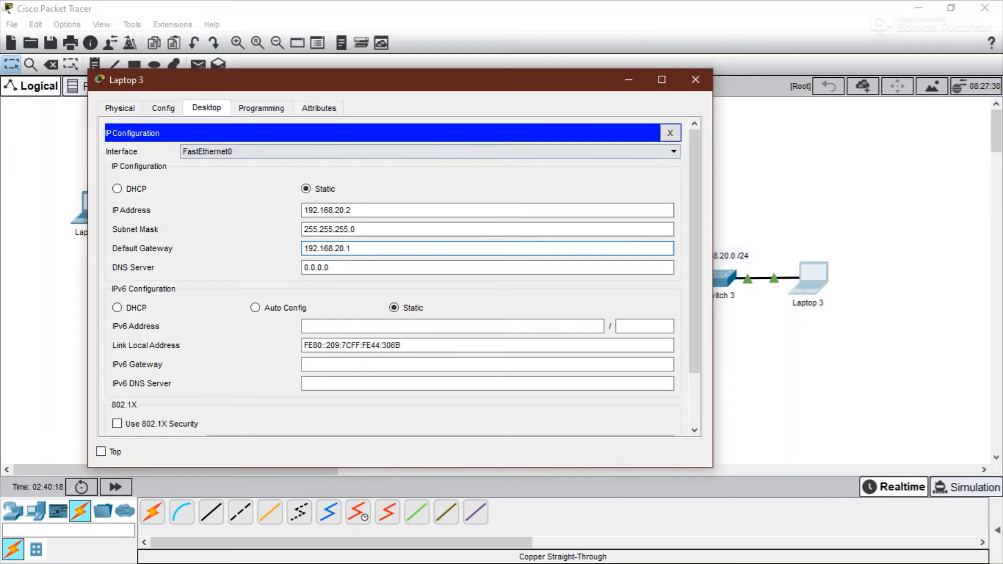
left_click(671, 131)
Ping the gateway 192.168.20.1 from Laptop 3's command prompt, then close the laptop's window
left_click(508, 165)
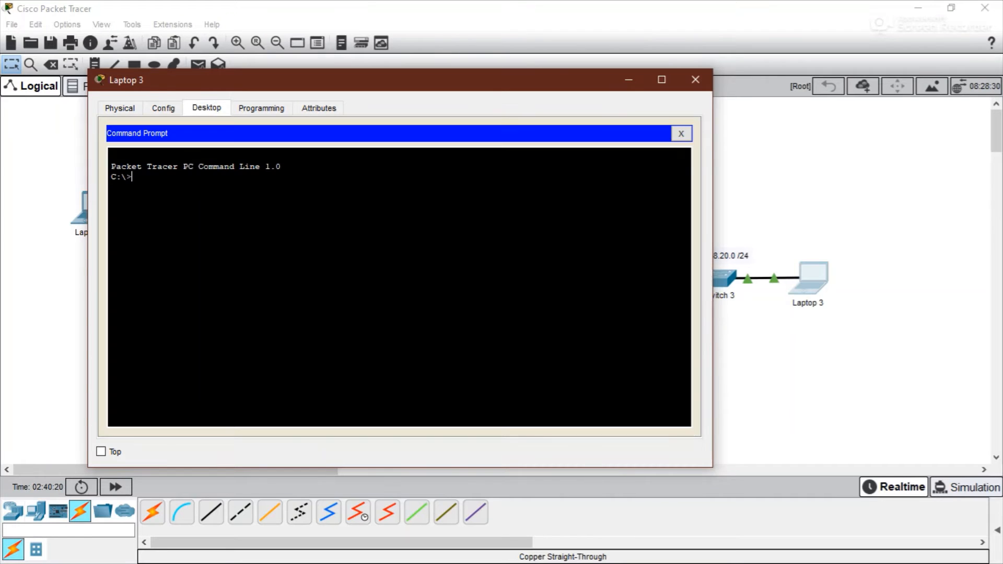
type("ping 192.168.20.1")
key("Return")
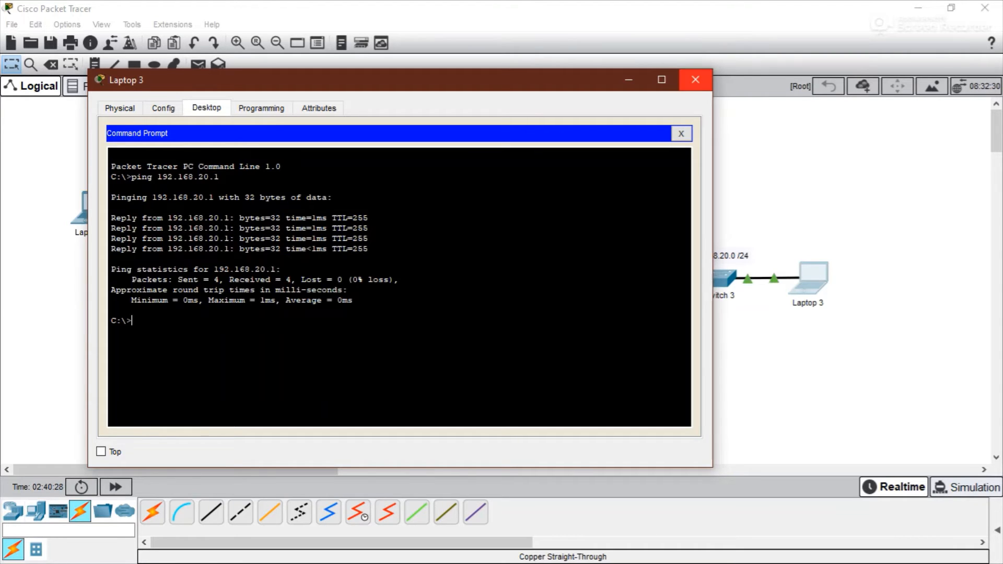
left_click(695, 80)
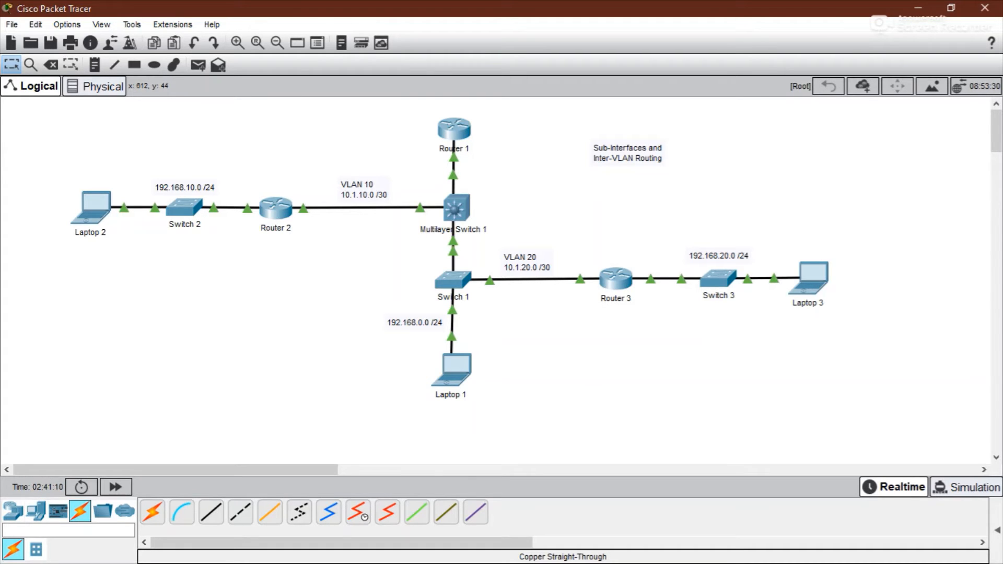
Open Router 1's command line and enter global configuration mode
left_click(454, 128)
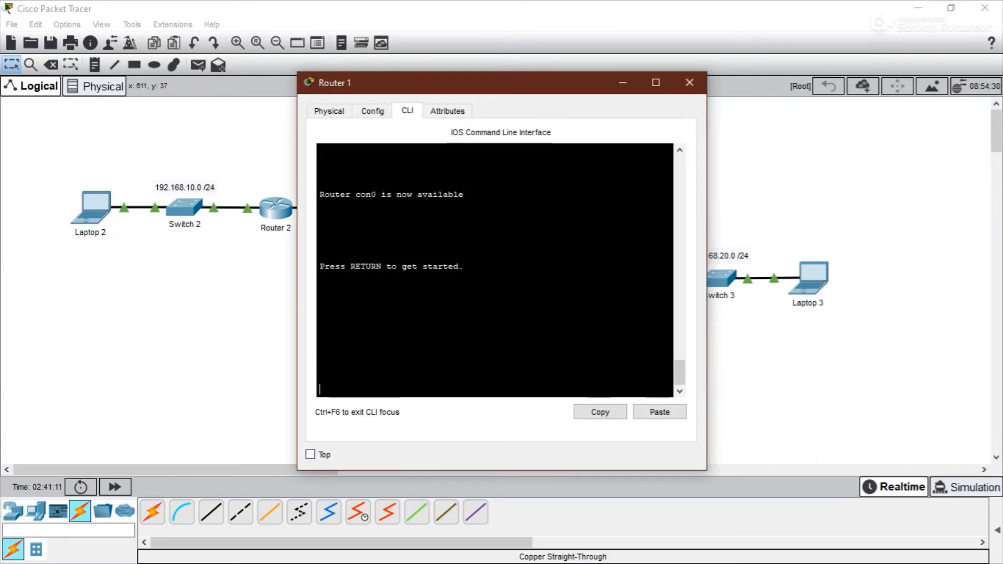
key("Return")
type("en")
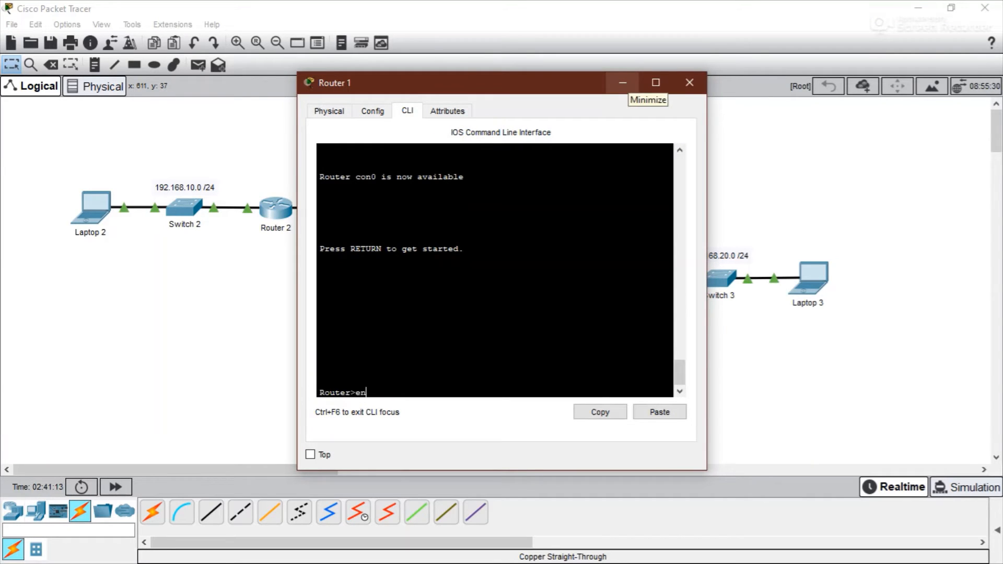
key("Return")
type("conf")
key("Tab")
type("t")
key("Return")
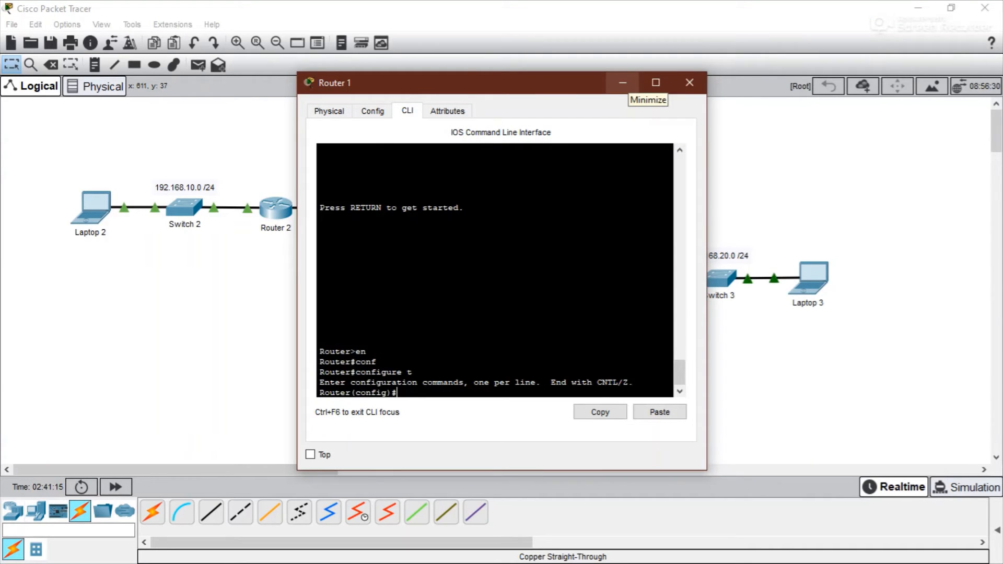
Start EIGRP routing on Router 1 with autonomous system number 100
type("ro")
key("Tab")
type("ei")
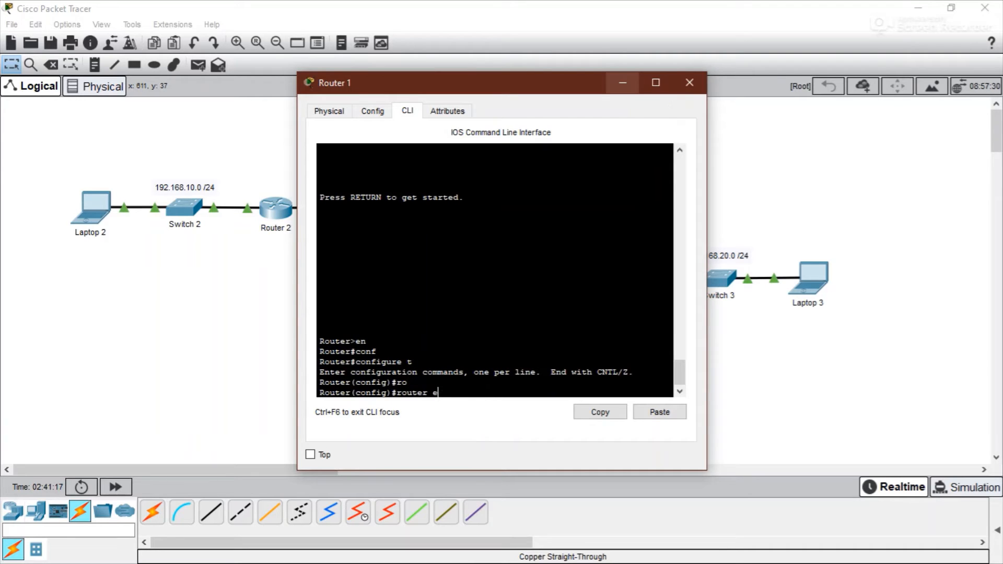
key("Tab")
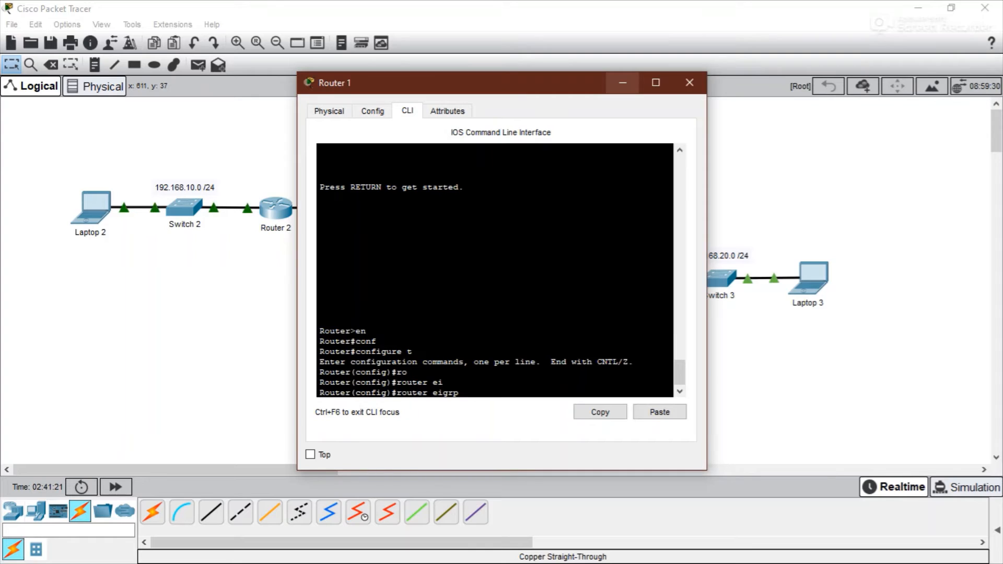
type("100")
key("Return")
Add network 192.168.0.0 with mask 255.255.255.0 to Router 1's EIGRP configuration, keeping the topology labels in view
type("net")
key("Tab")
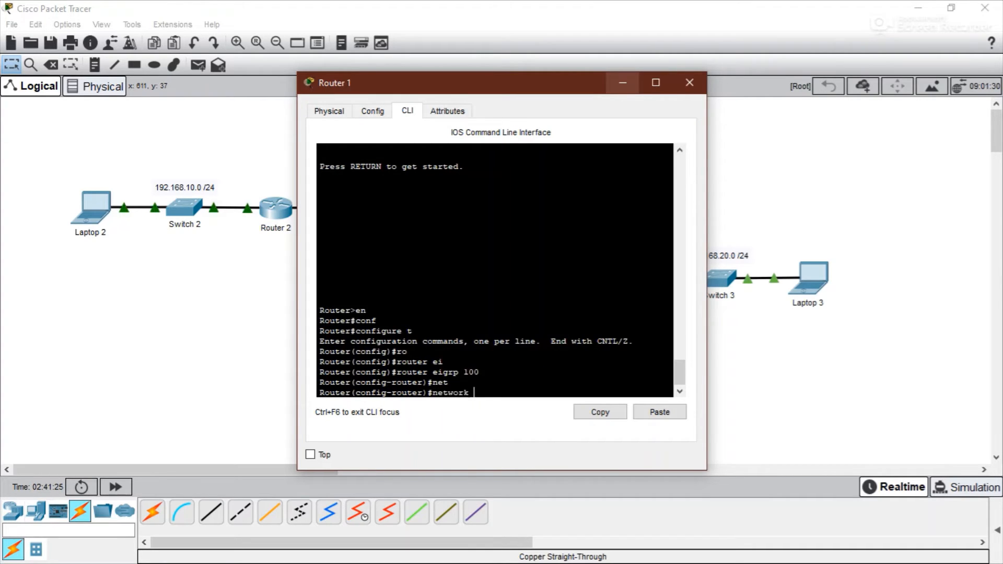
left_click_drag(595, 83, 809, 61)
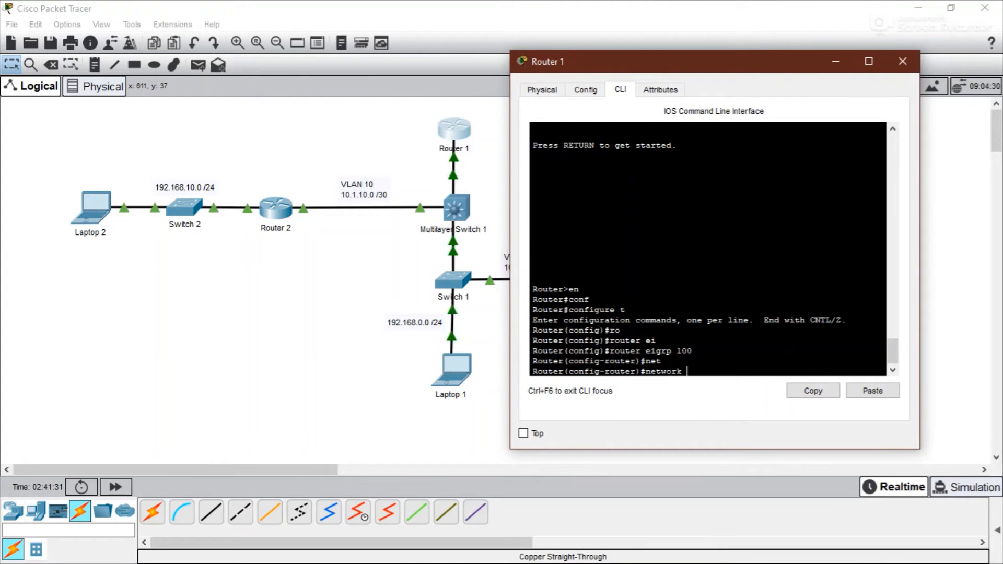
type("192.168.0.0 0.0.0.255")
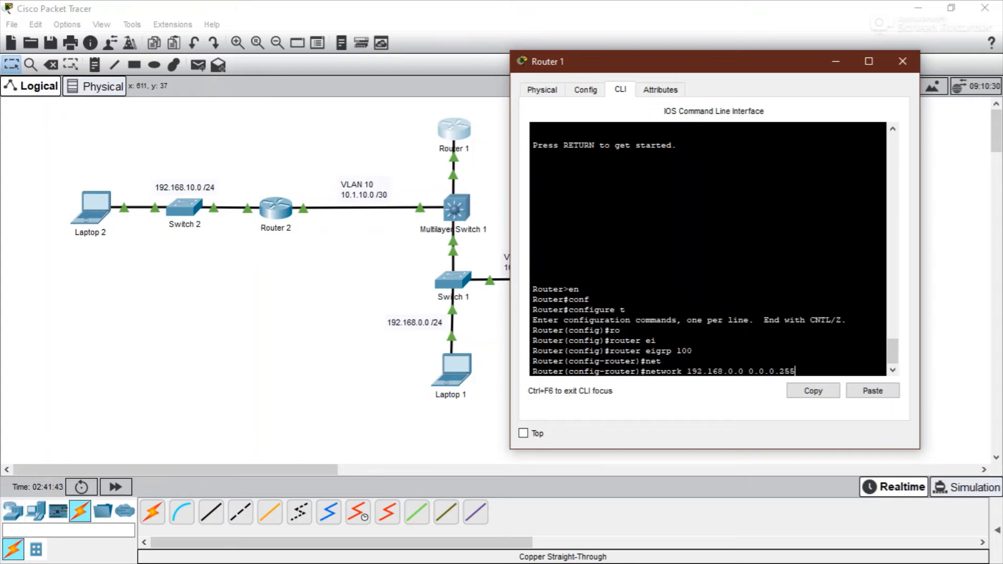
key("BackSpace")
key("BackSpace")
key("BackSpace")
key("BackSpace")
key("BackSpace")
key("BackSpace")
key("BackSpace")
key("BackSpace")
key("BackSpace")
type("5")
key("BackSpace")
type("255.255.255.")
key("Return")
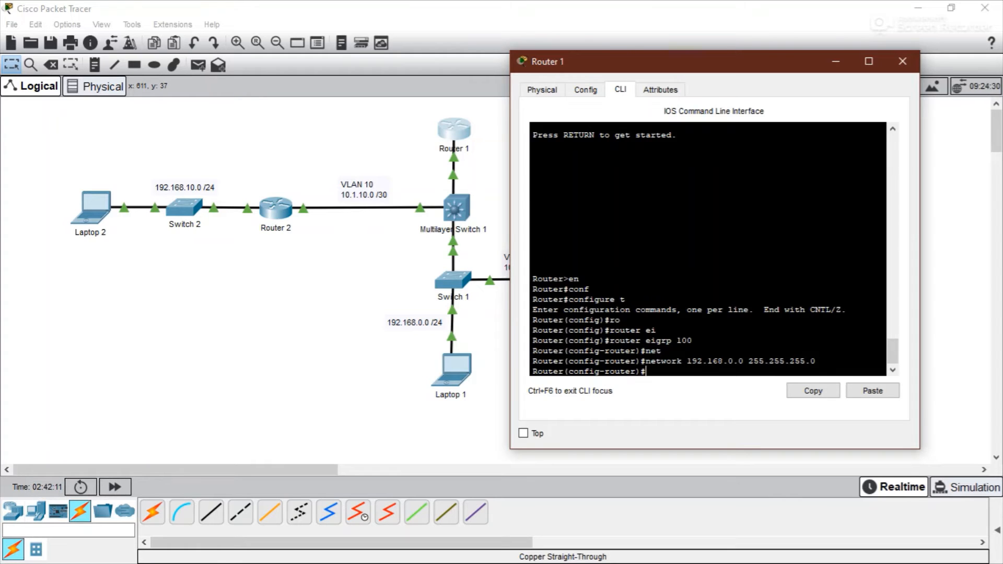
Add the VLAN 10 network 10.1.10.0 with mask 255.255.255.252 to Router 1's EIGRP configuration
type("net")
key("Tab")
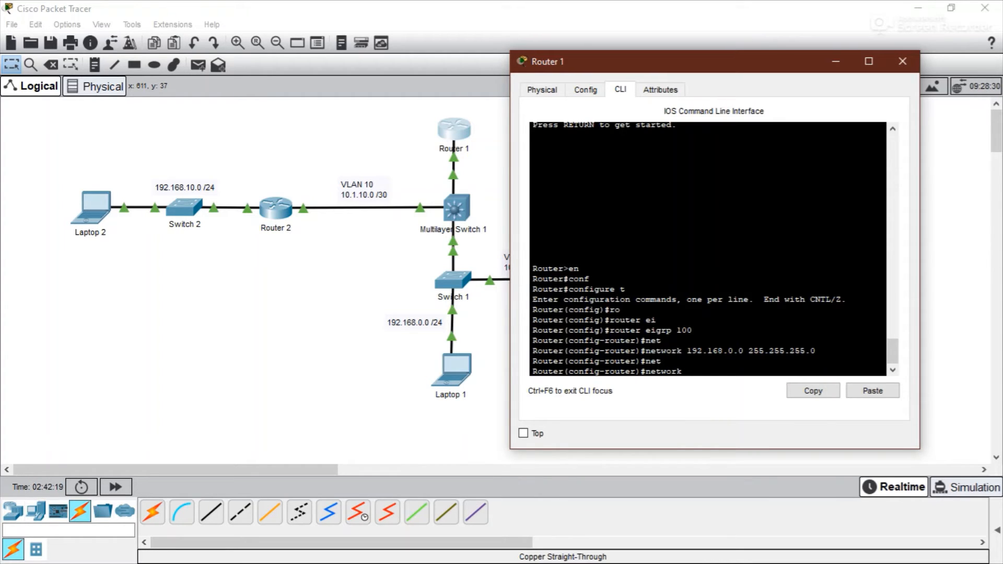
type("10.1.10.0 255.255.255.2")
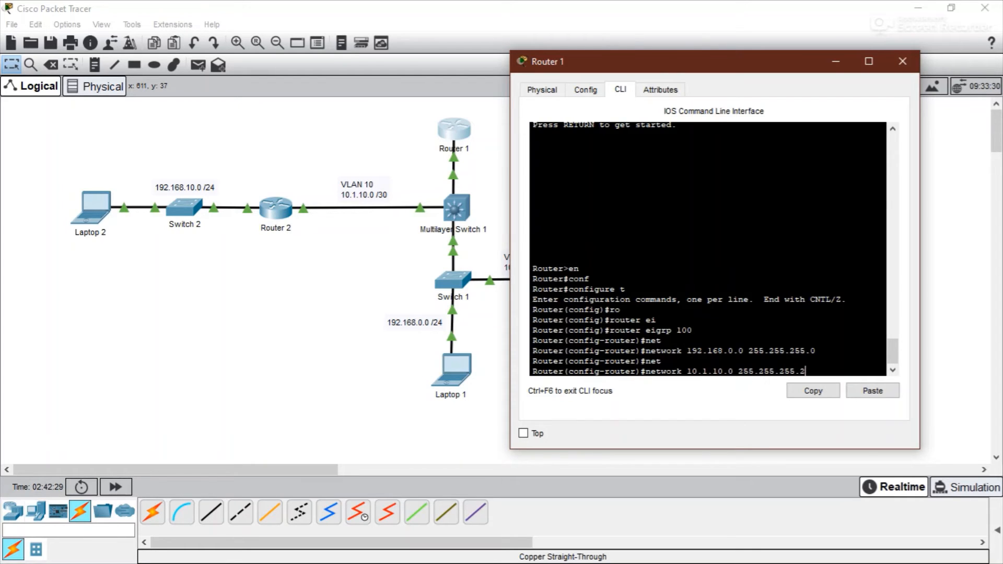
type("52")
key("Return")
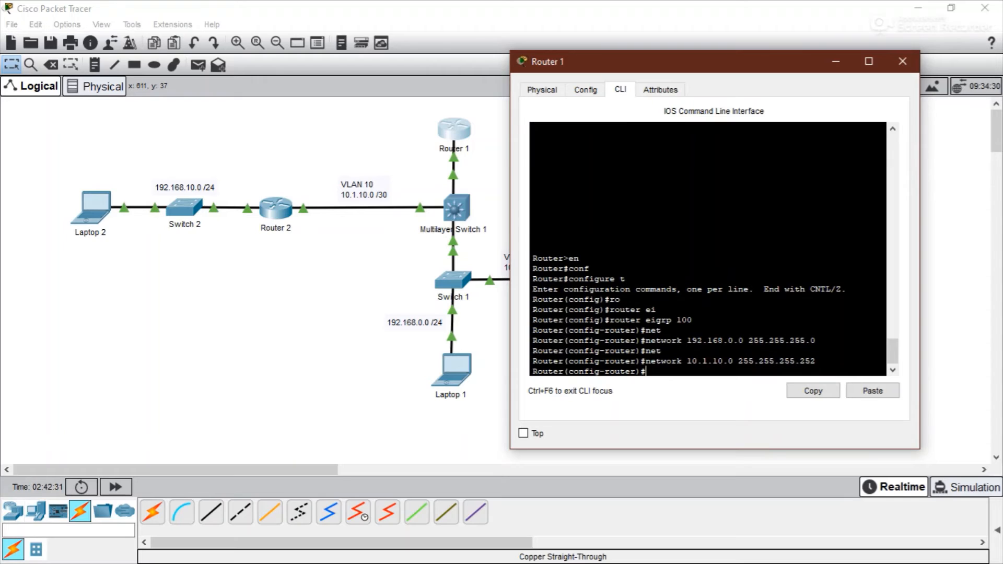
Add the VLAN 20 network 10.1.20.0 with mask 255.255.255.252 to Router 1's EIGRP configuration, then close the router's window
type("n")
key("Up")
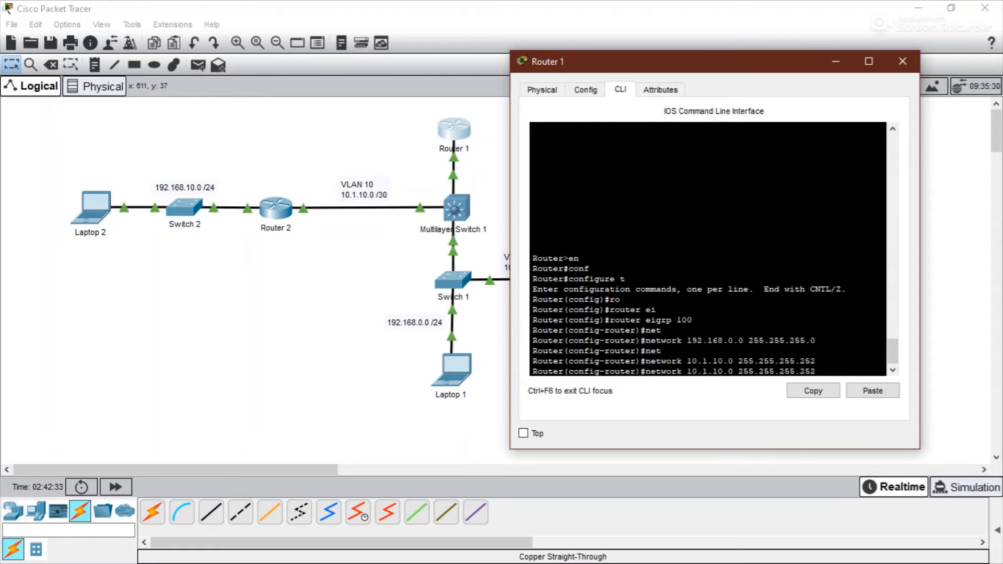
key("Left")
key("Left")
key("Left")
key("Left")
key("Left")
key("Left")
key("Left")
key("Left")
key("Left")
key("Left")
key("Left")
key("Left")
key("Left")
key("Left")
key("Left")
key("BackSpace")
type("2")
key("Return")
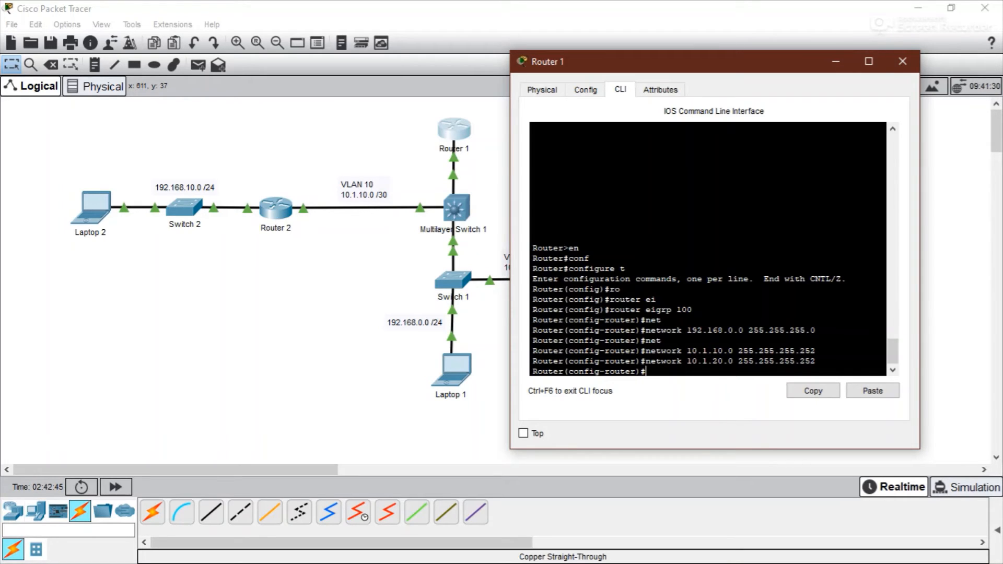
left_click(903, 61)
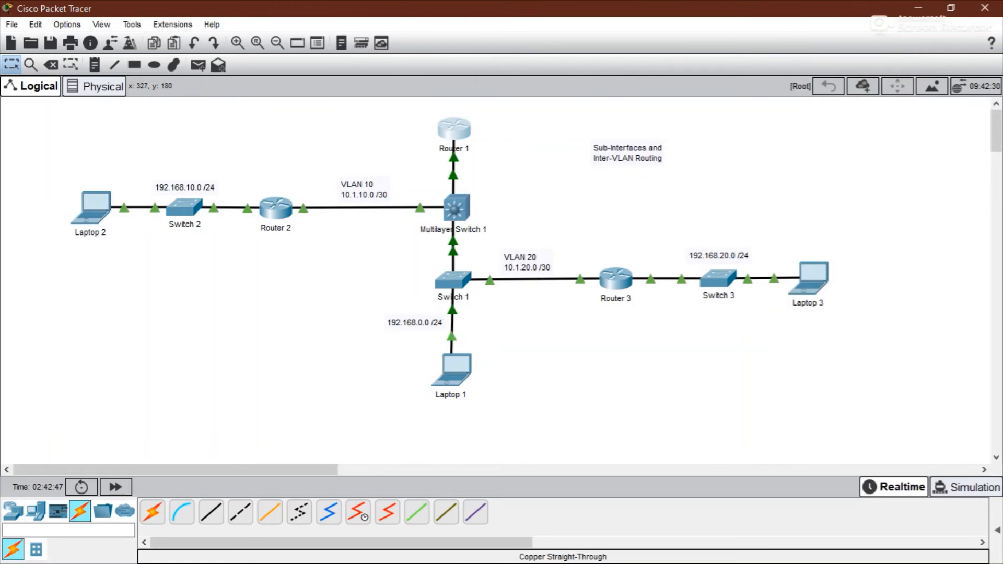
Open Router 2's command line, leave interface configuration and start EIGRP routing with autonomous system number 100
left_click(276, 208)
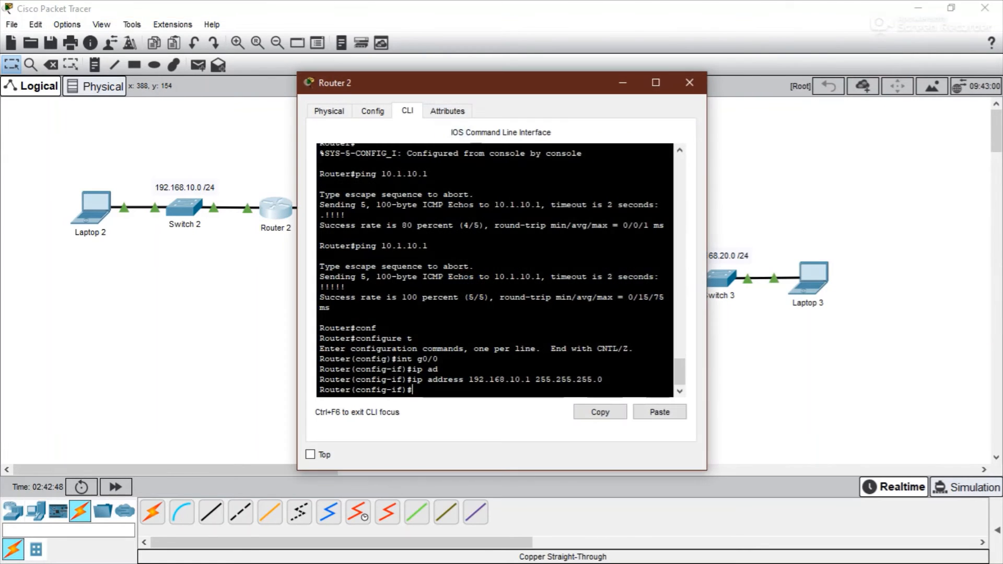
left_click_drag(288, 65, 657, 52)
type("exit")
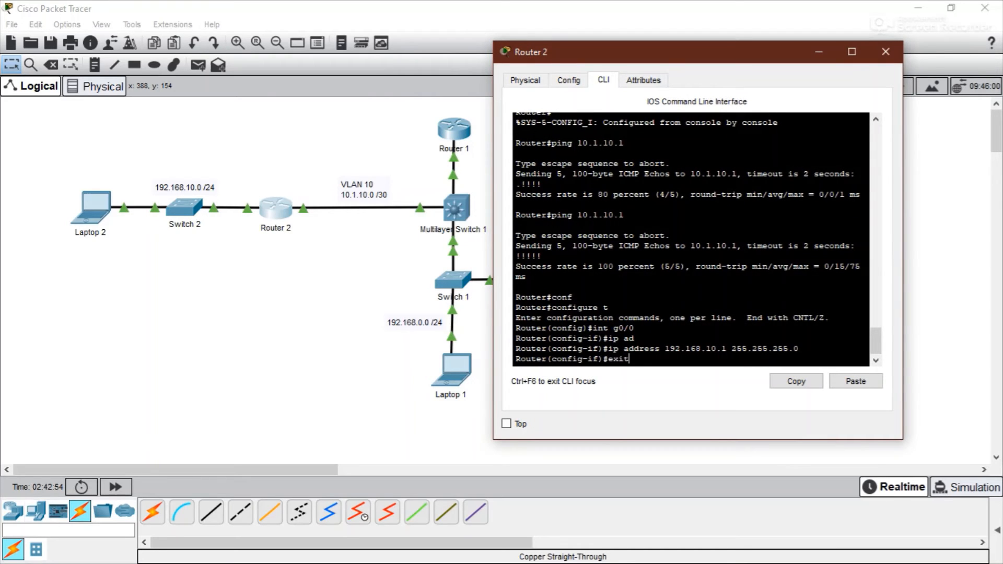
key("Return")
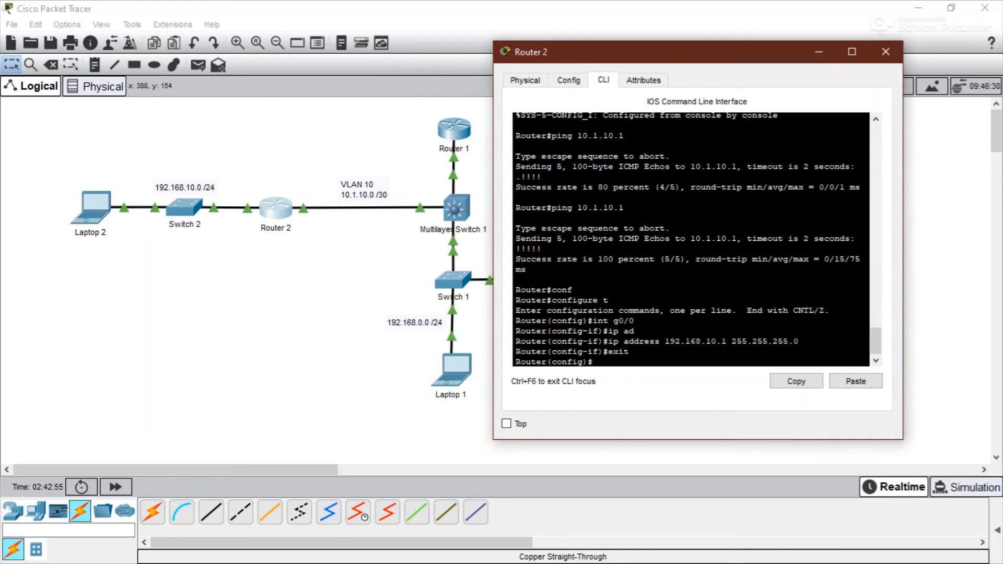
type("rou")
key("Tab")
type("e")
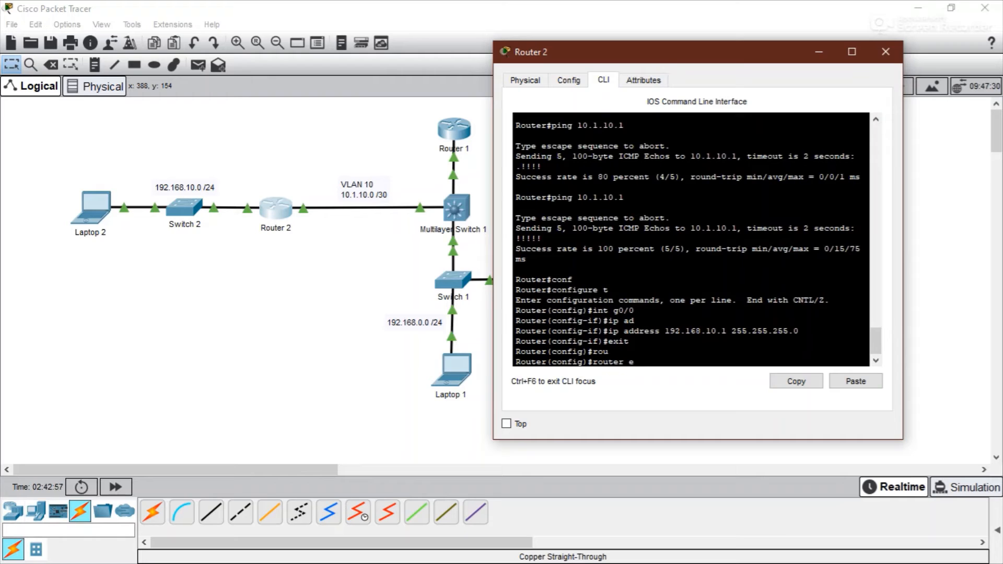
type("i")
key("Tab")
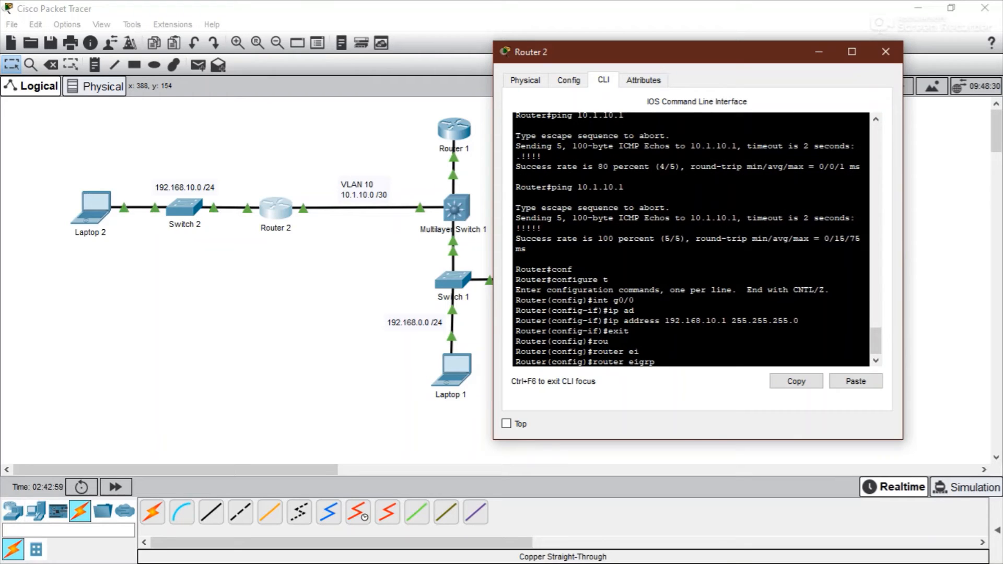
type("100")
key("Return")
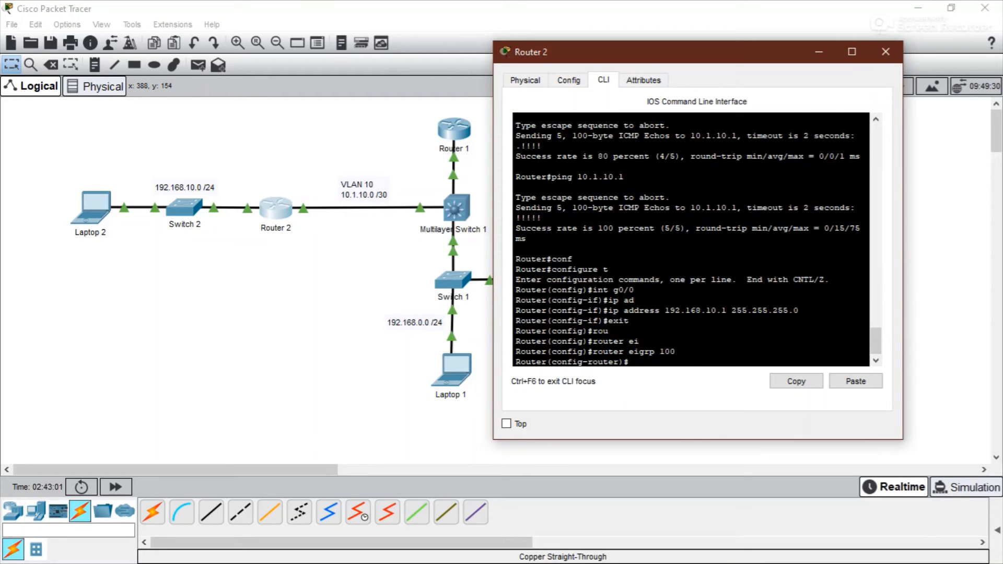
Add network 192.168.10.0 with mask 255.255.255.0 to Router 2's EIGRP configuration
type("net")
key("Tab")
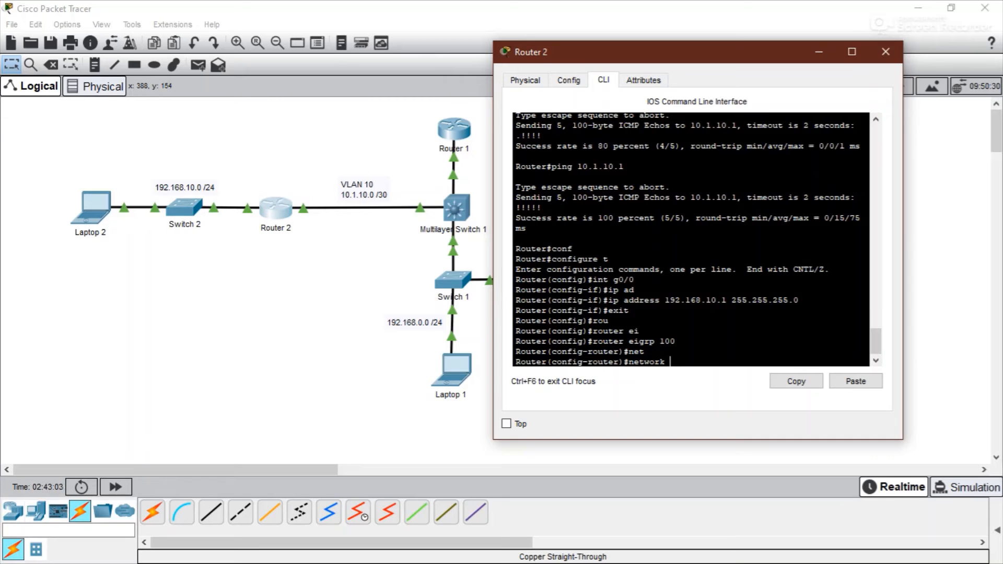
type("192.168.10.0 255.255.2")
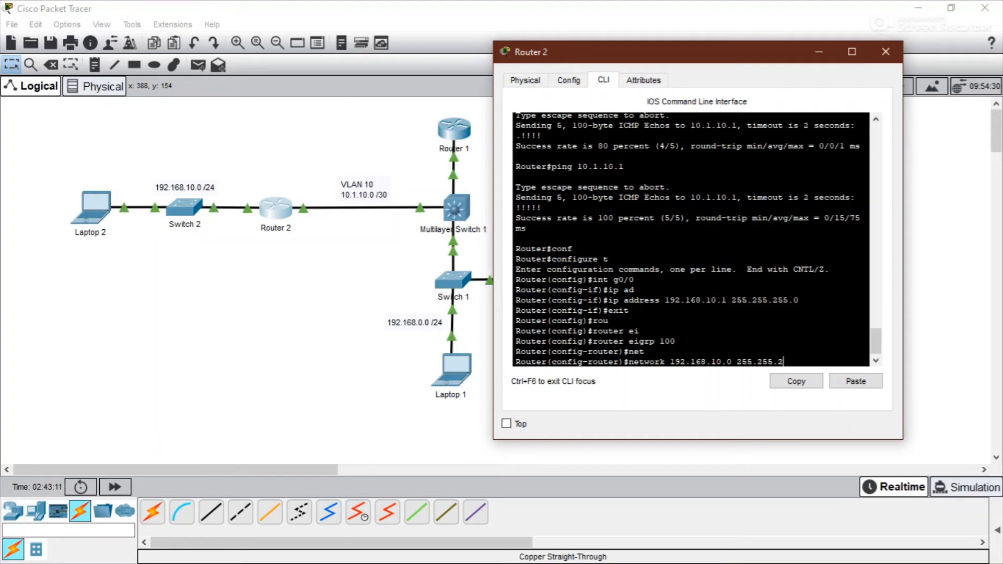
type("55.0")
key("Return")
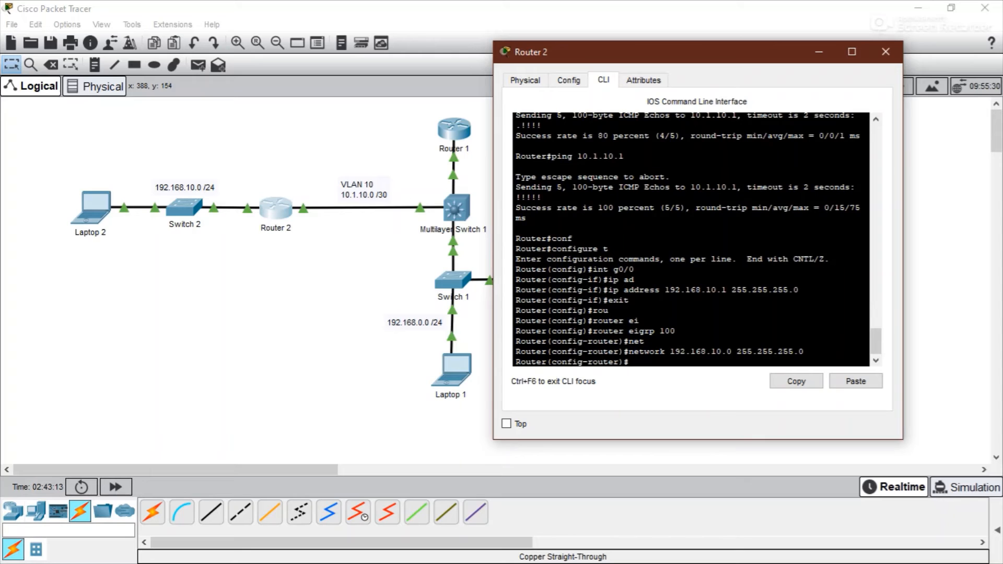
Add network 10.1.10.0 with mask 255.255.255.252 to Router 2's EIGRP configuration, check the neighbor message and close the router's window
type("net")
key("Tab")
type("1")
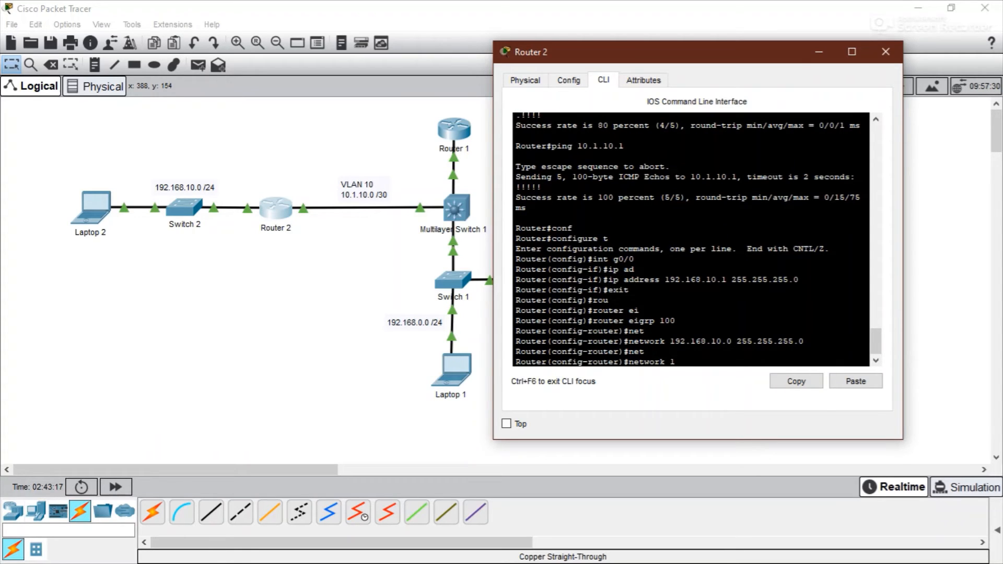
type("0.1.10.0 255.255.255.252")
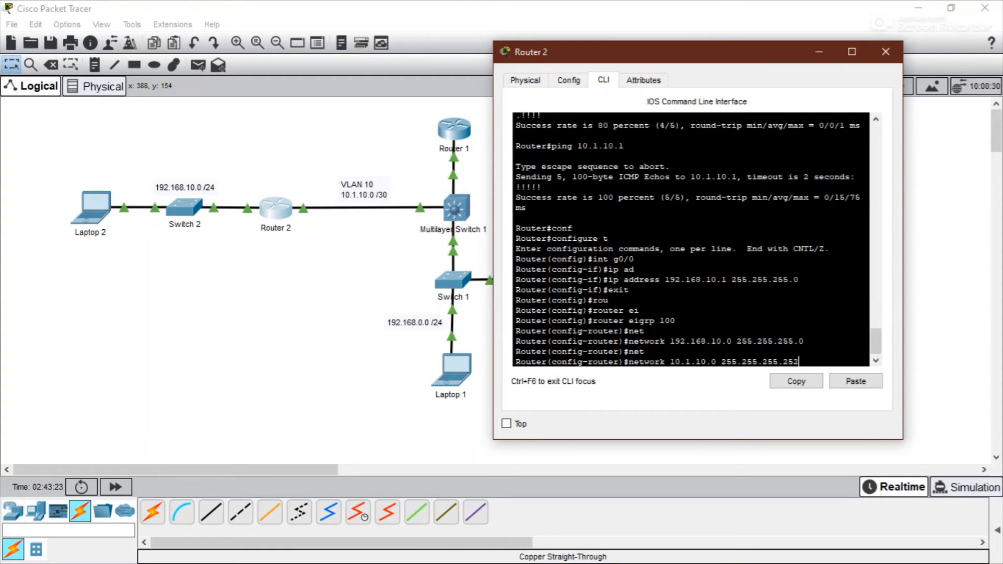
key("Return")
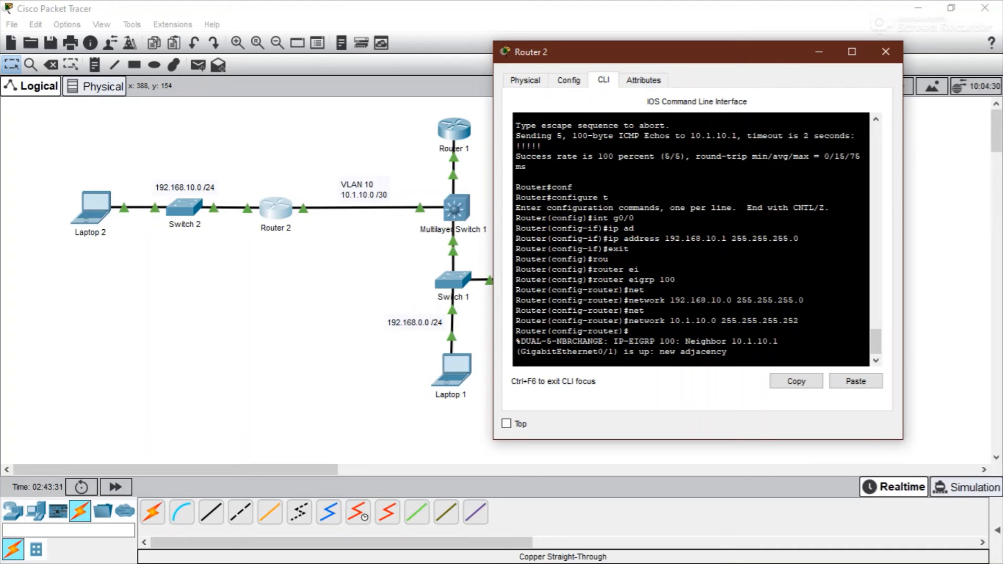
left_click_drag(655, 351, 778, 341)
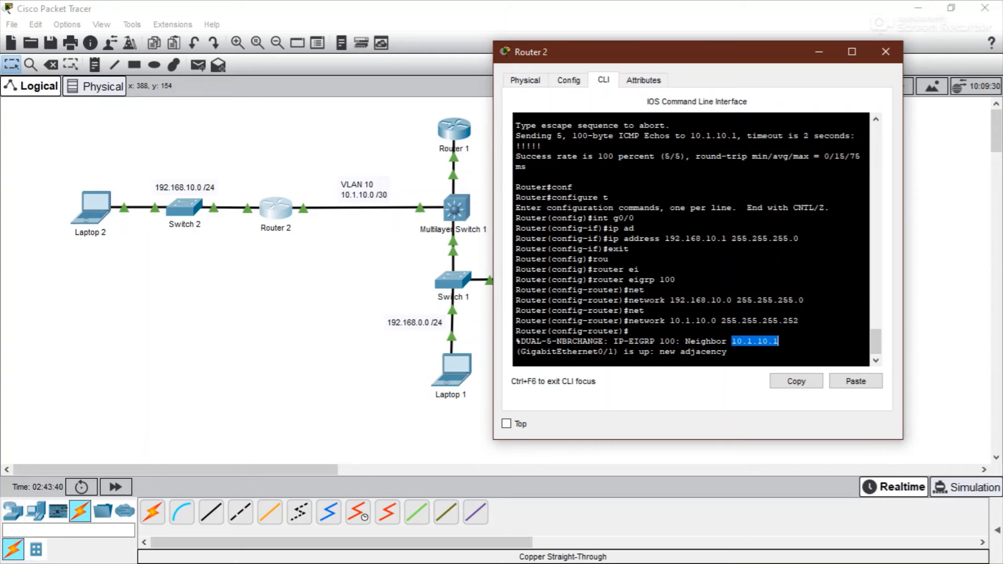
left_click(773, 354)
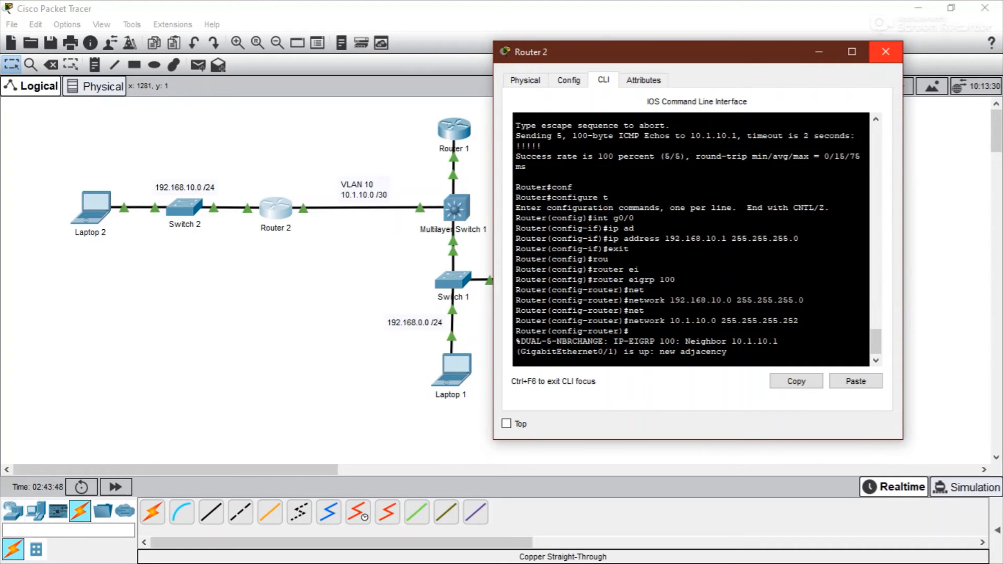
left_click(885, 52)
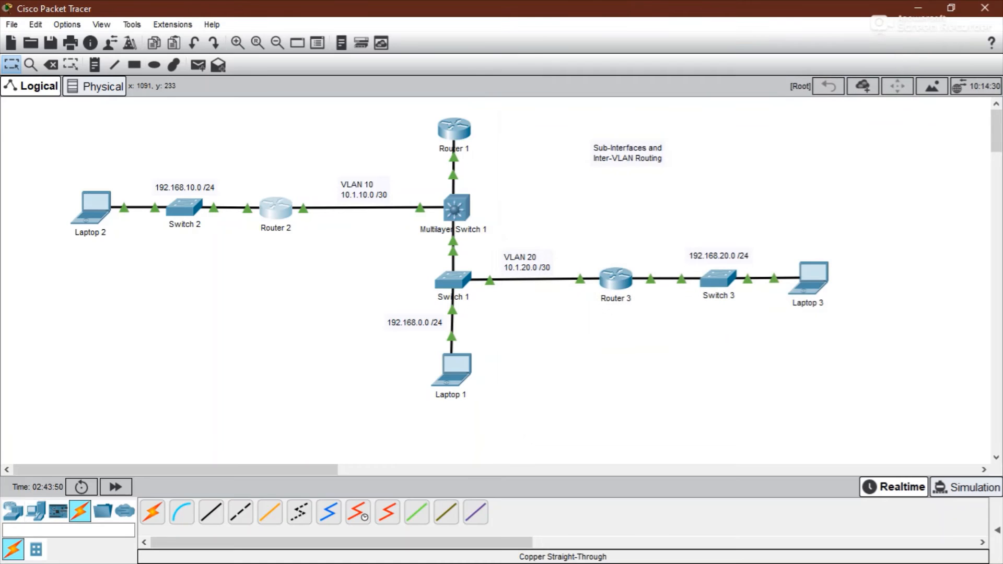
Open Router 3's command line, leave interface configuration and start EIGRP routing with autonomous system number 100
left_click(616, 279)
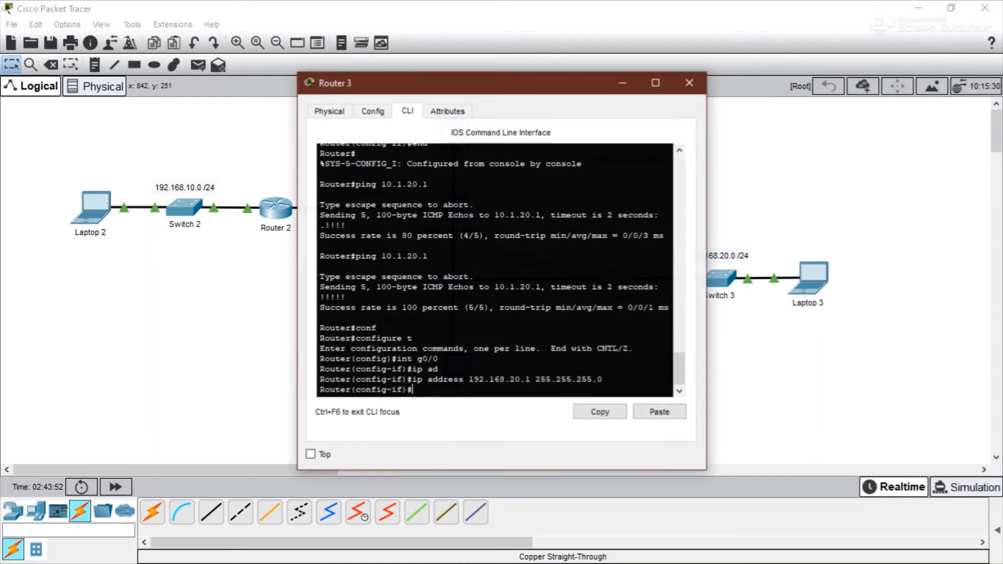
left_click_drag(470, 83, 197, 50)
type("exit")
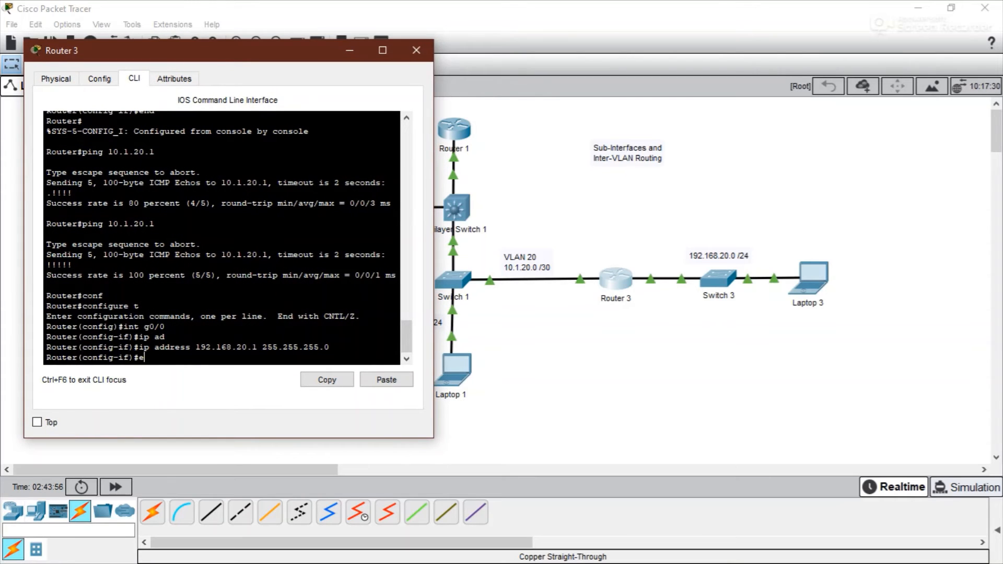
key("Return")
type("ro")
key("Tab")
type("uter ")
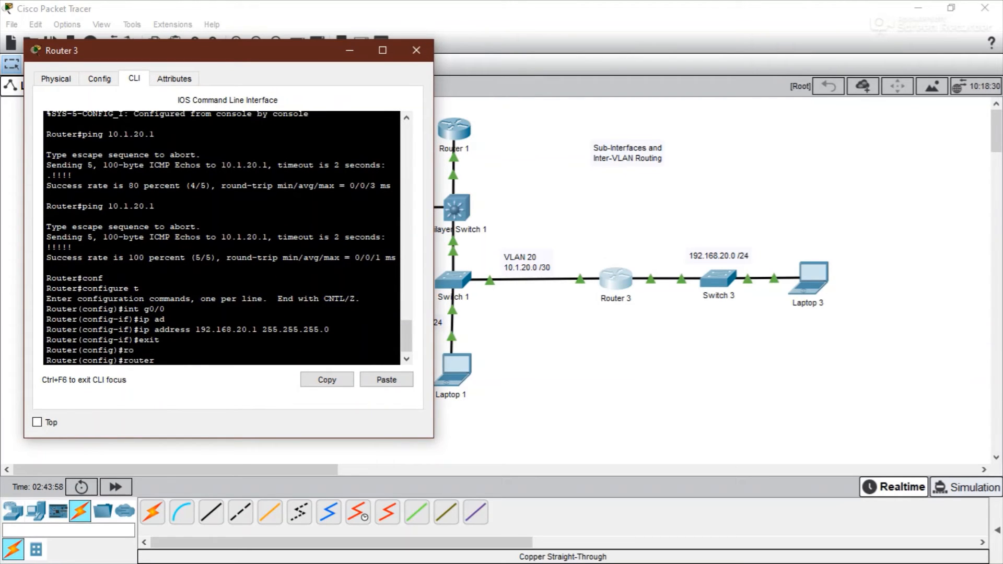
type("ei")
key("Tab")
type("1")
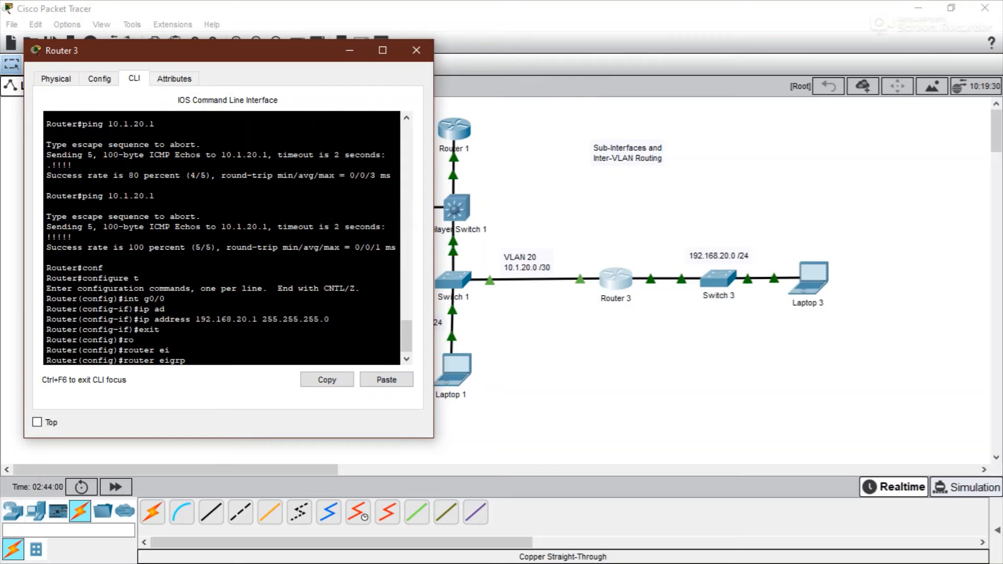
type("00")
key("Return")
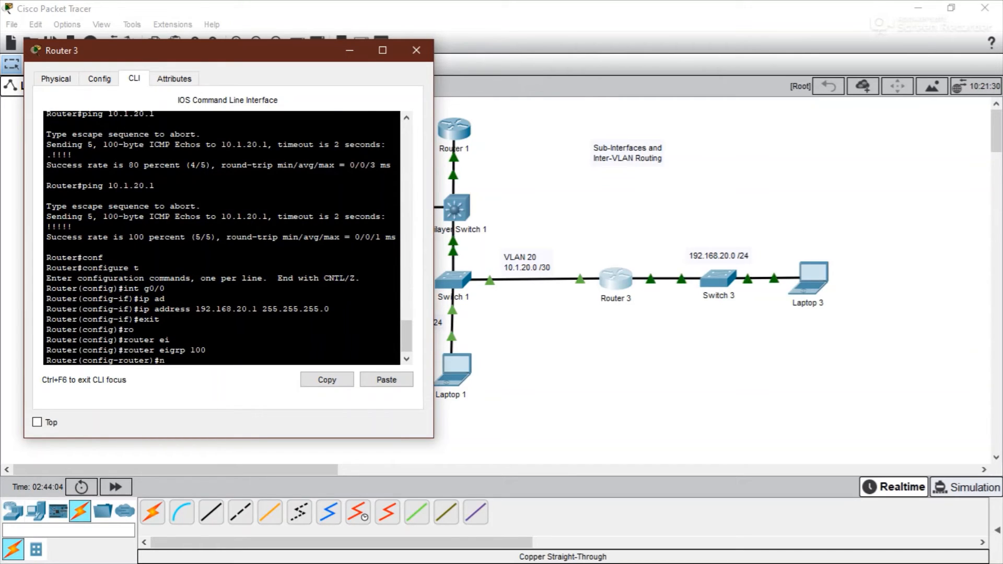
Add network 192.168.20.0 with mask 255.255.255.0 to Router 3's EIGRP configuration
type("net")
key("Tab")
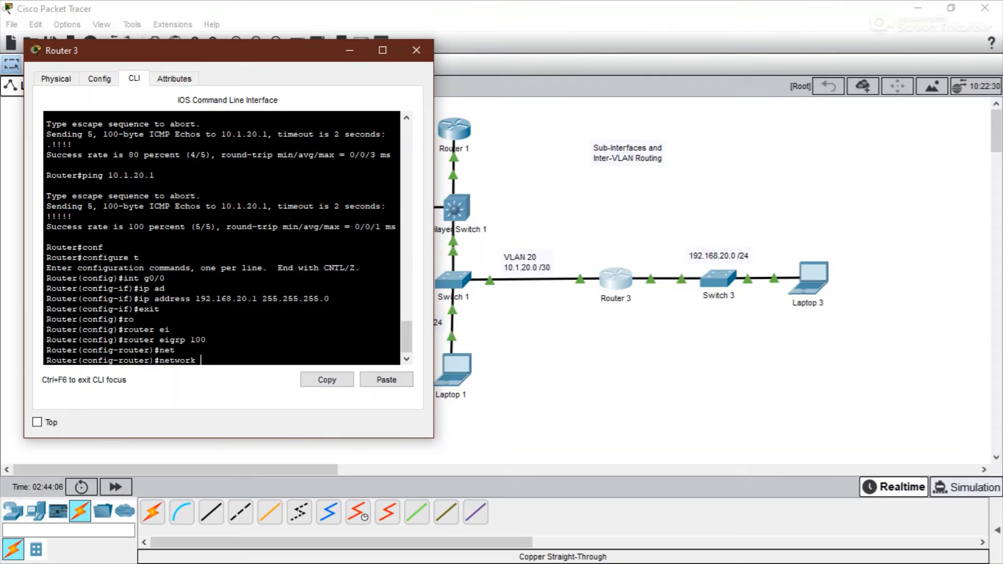
type("192.168.20.0 255.255.2")
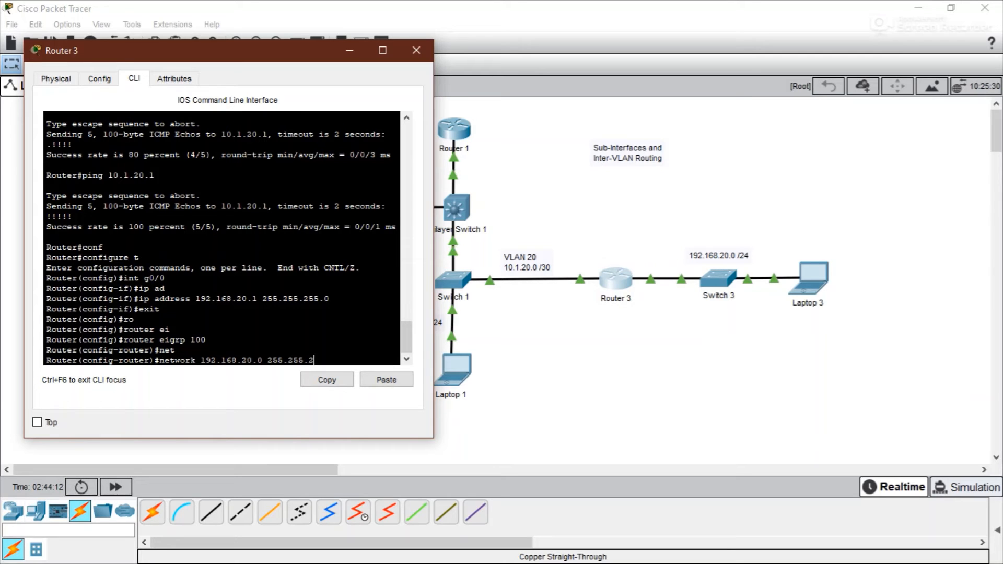
type("55.0")
key("Return")
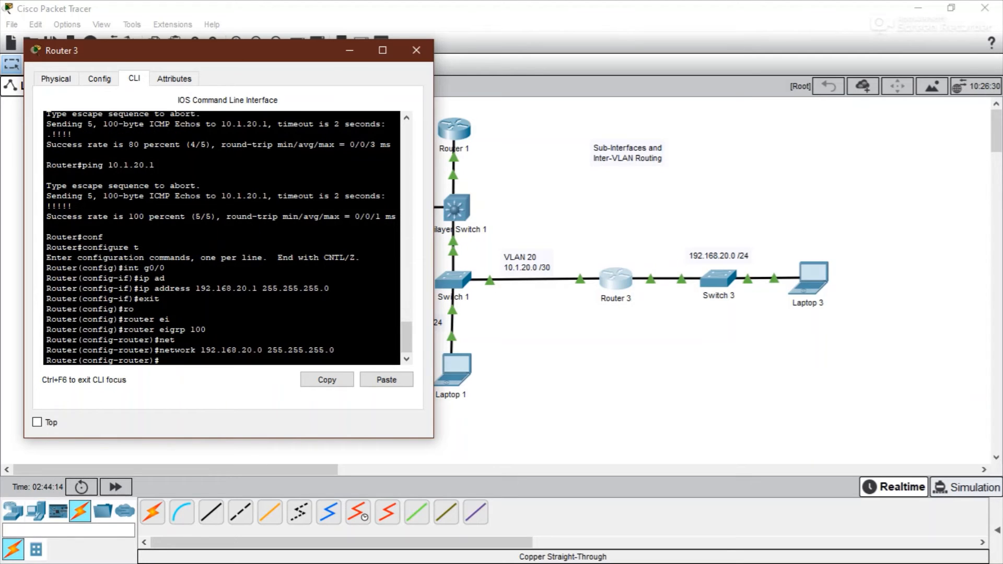
Add network 10.1.20.0 with mask 255.255.255.252 to Router 3's EIGRP configuration, check the neighbor message and close the router's window
type("net")
key("Tab")
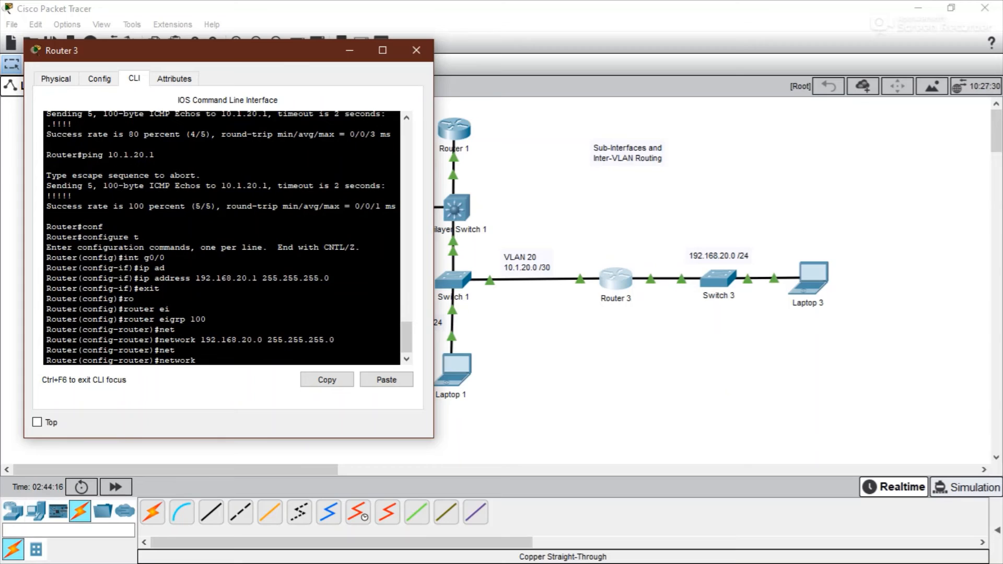
type("10.1.20.0 255.255.255.252")
key("Return")
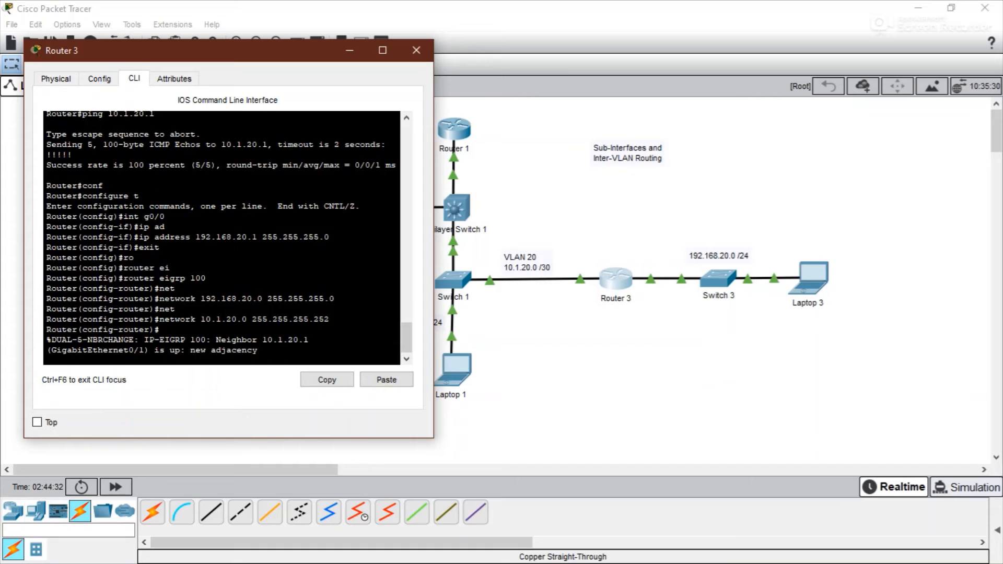
left_click_drag(226, 340, 309, 339)
left_click(293, 135)
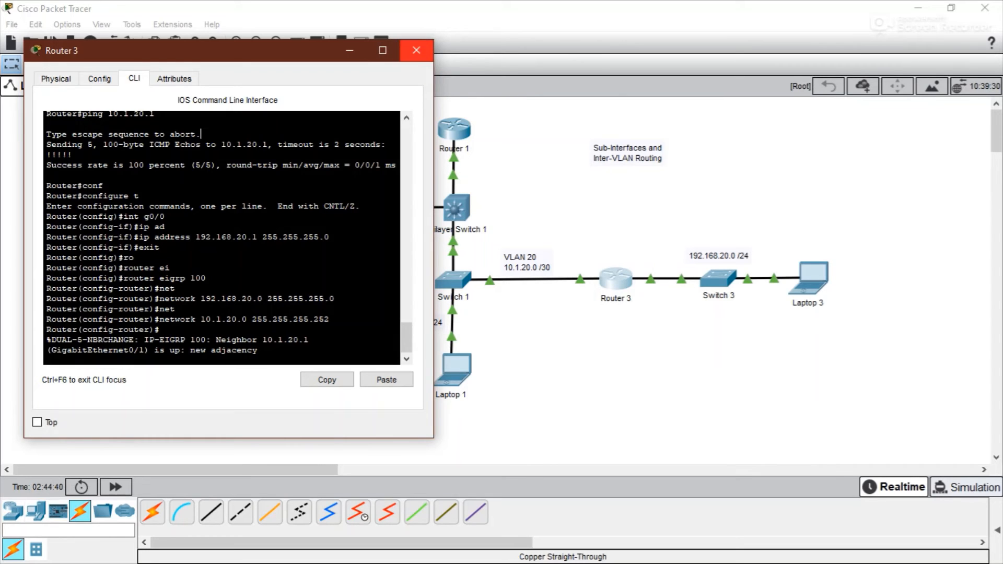
left_click(417, 50)
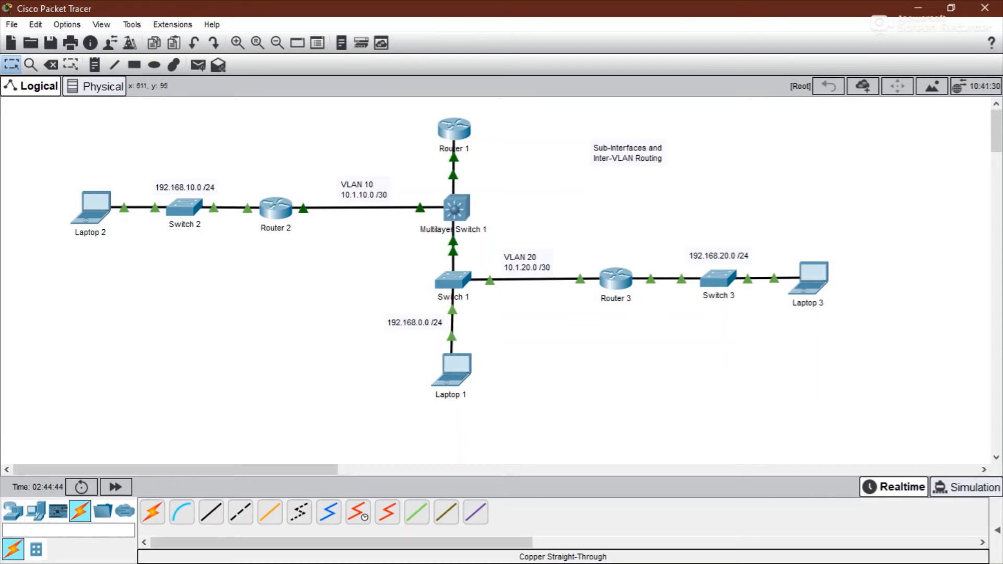
Open Router 1's command line in a maximized window and end configuration mode to return to privileged mode
left_click(455, 129)
left_click_drag(434, 83, 654, 63)
left_click(876, 62)
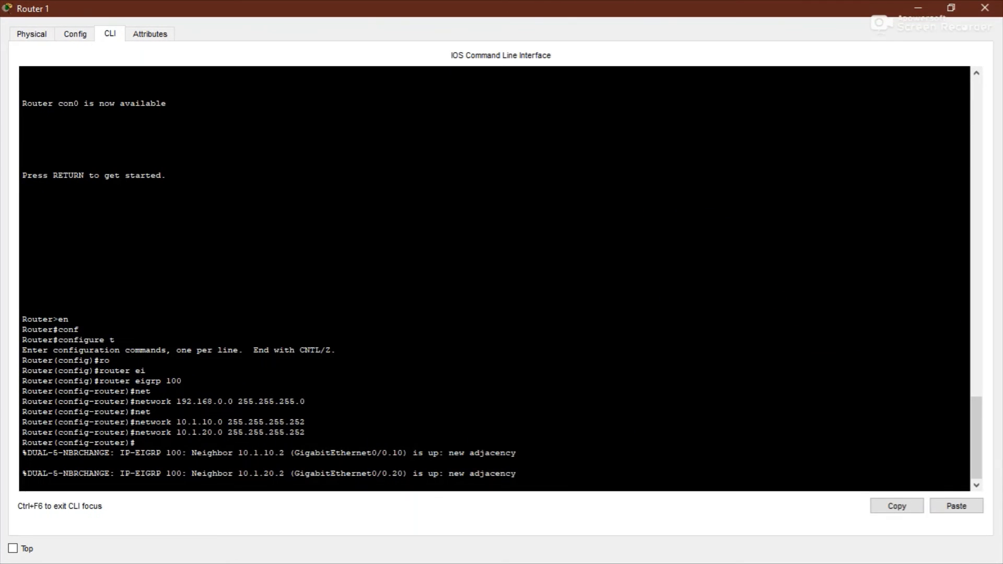
key("Return")
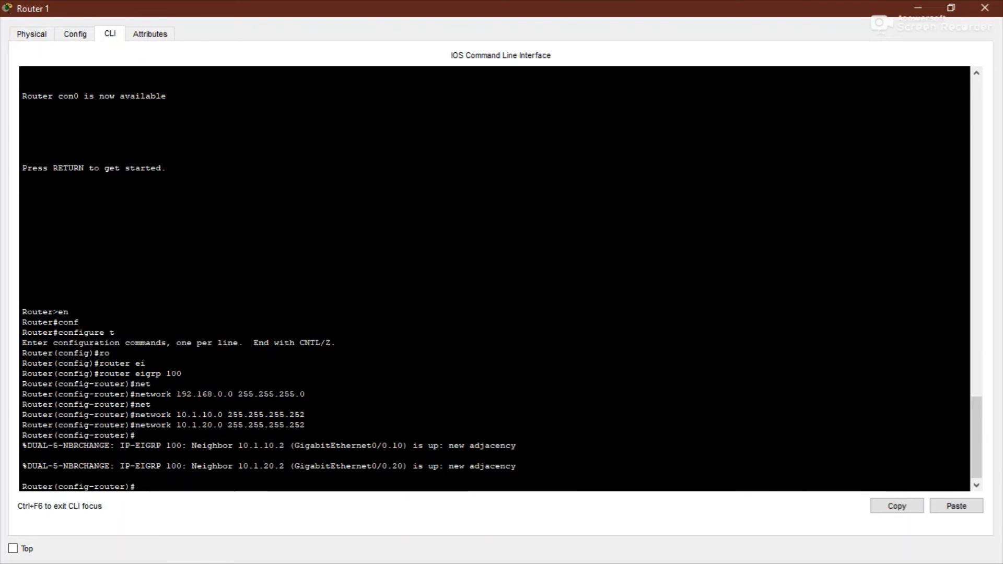
type("end")
key("Return")
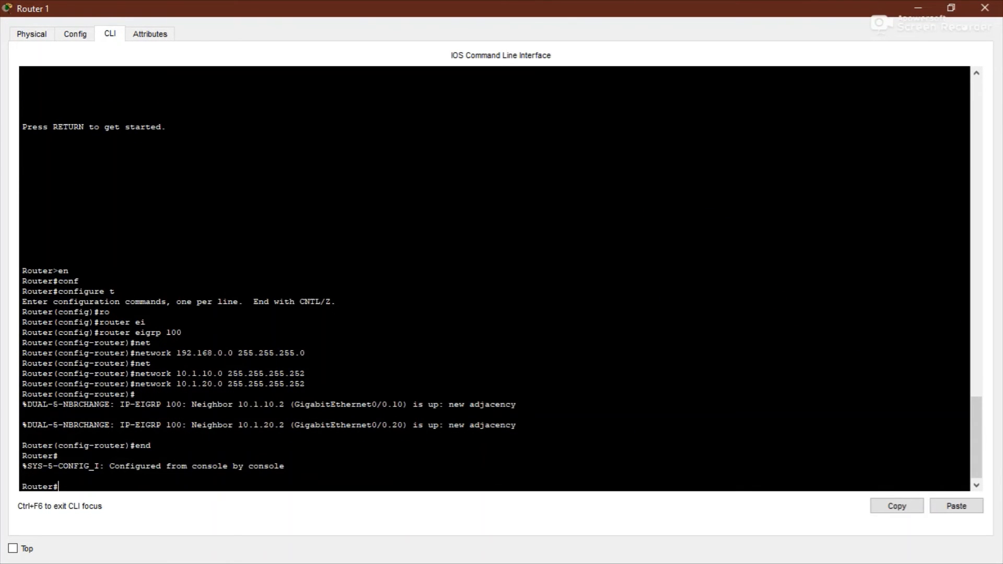
Show Router 1's IP EIGRP neighbors, examine their addresses, interfaces and uptimes, and close the router's window
type("show i")
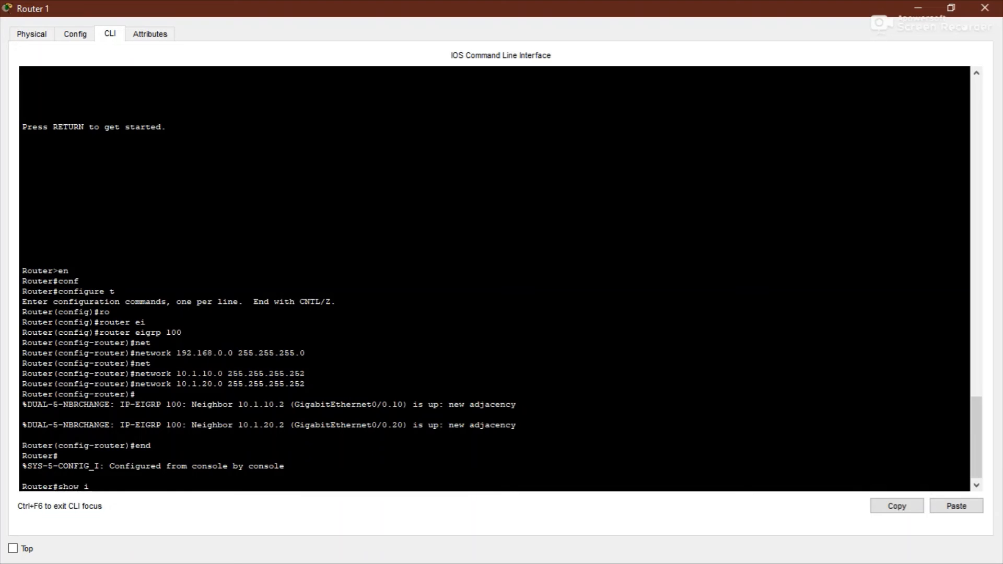
type("p ei")
key("Tab")
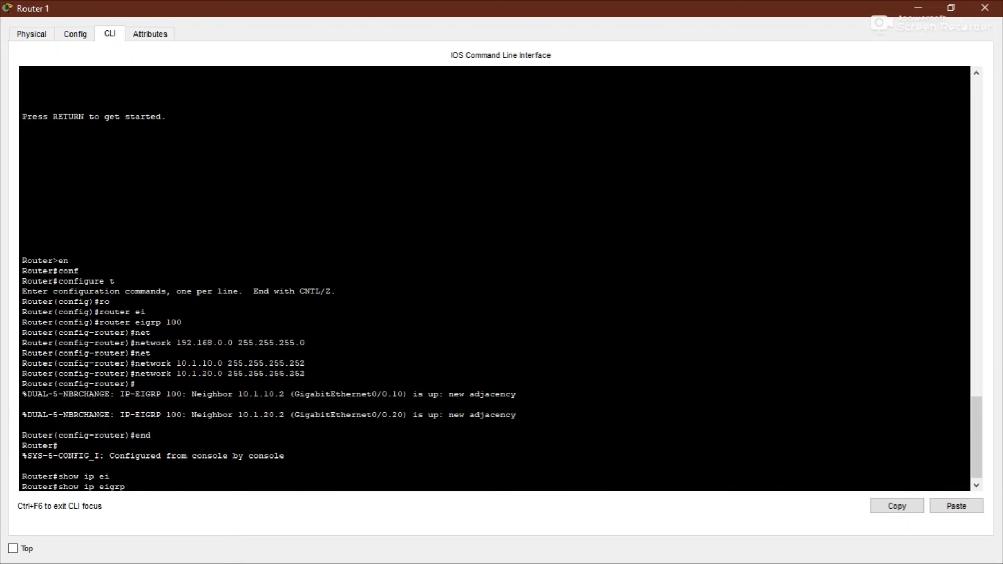
type("ne")
key("Tab")
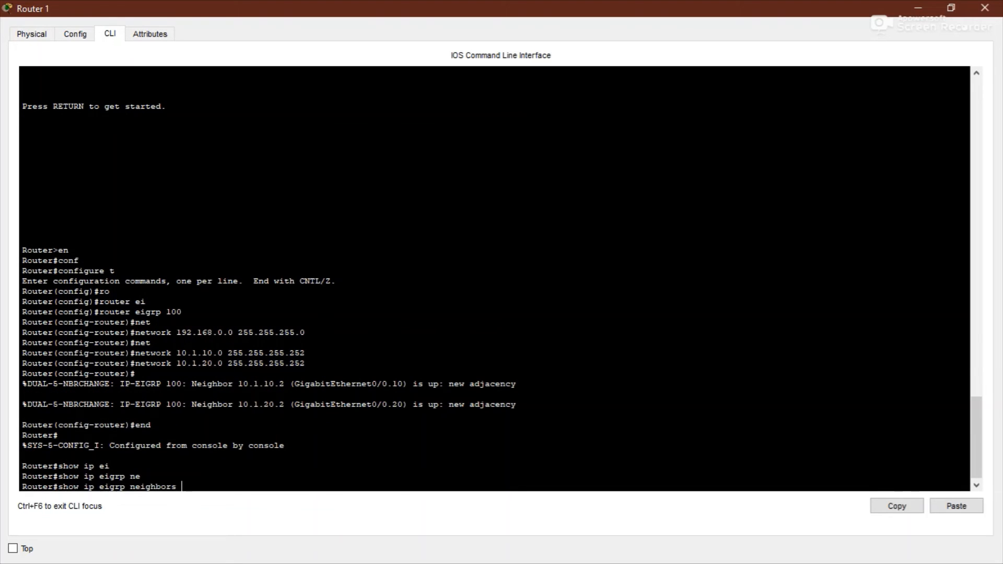
key("Return")
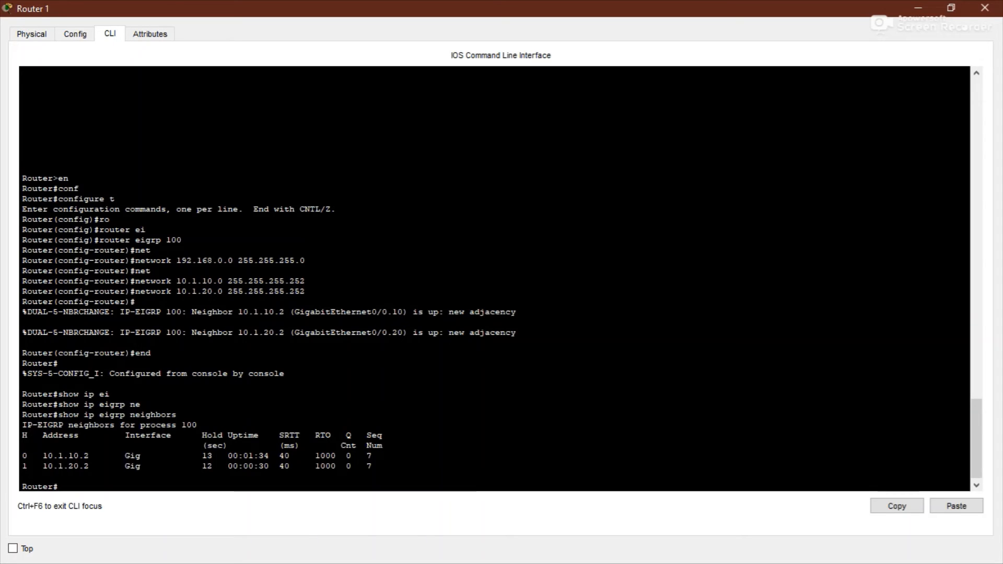
left_click_drag(38, 455, 89, 467)
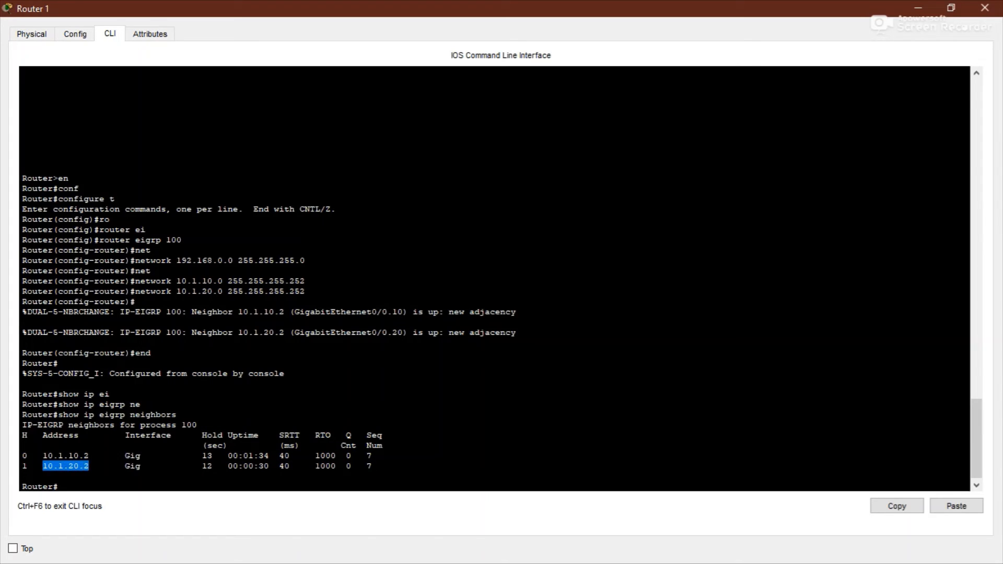
left_click(146, 466)
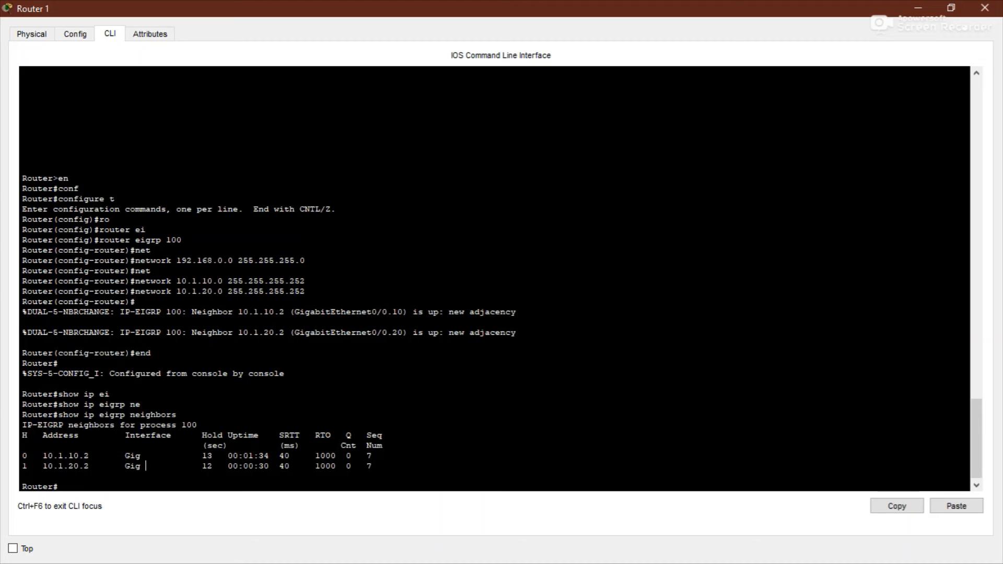
left_click_drag(228, 456, 270, 466)
left_click(269, 466)
left_click(985, 8)
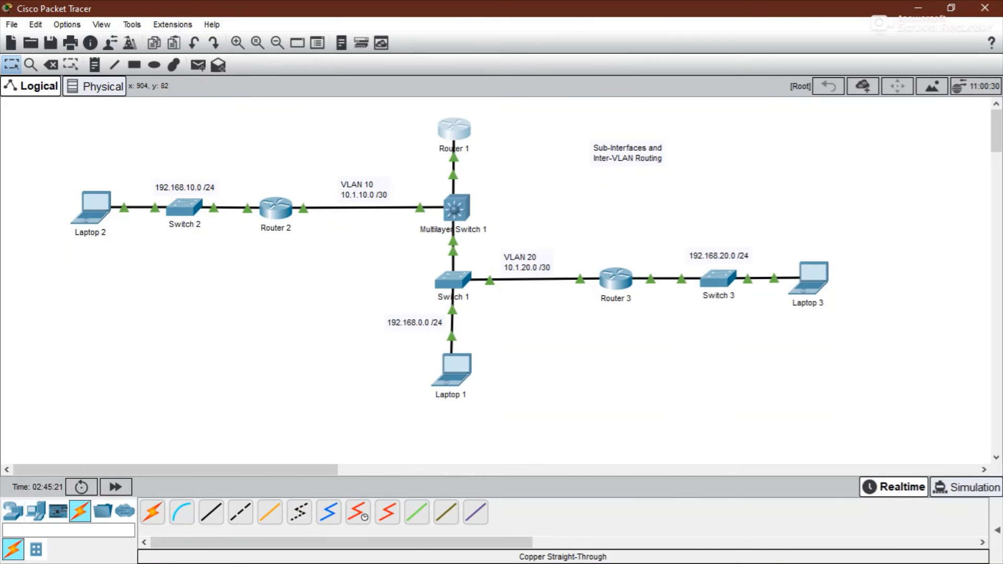
Reopen Router 1's command line, show its IP routing table and examine the EIGRP route to 192.168.10.0/24, including next hop and outgoing interface
left_click(454, 129)
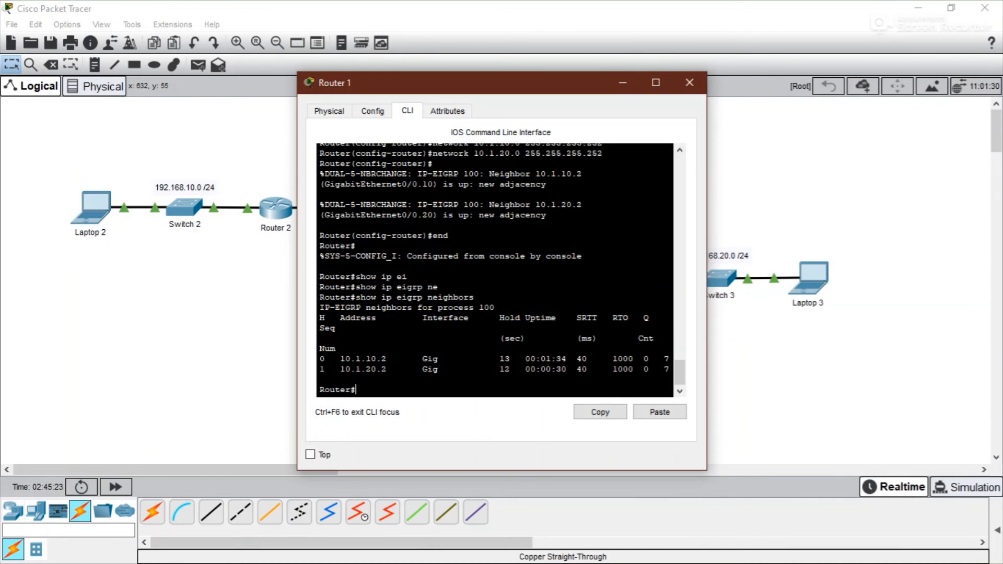
left_click_drag(459, 82, 658, 67)
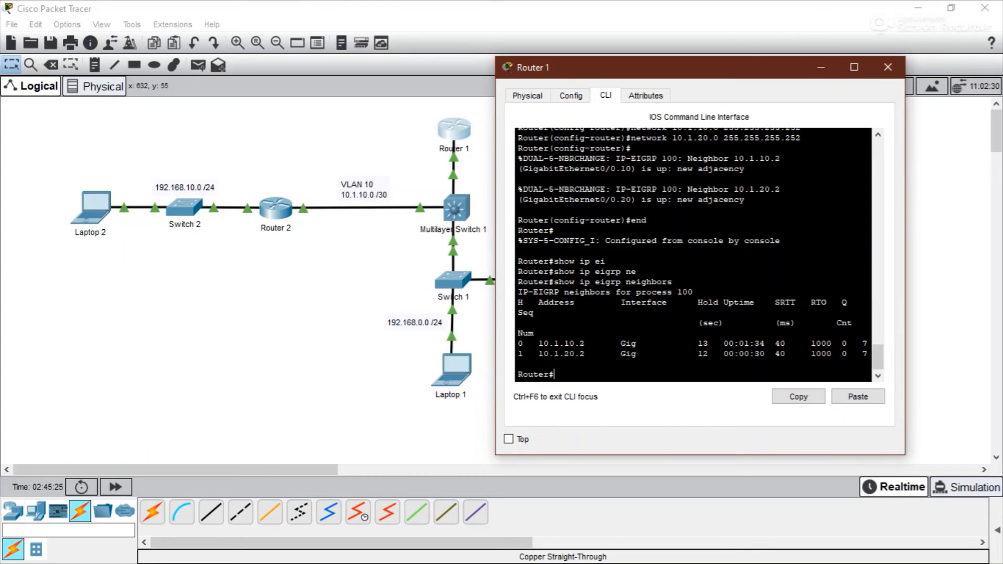
type("show ip route")
key("Return")
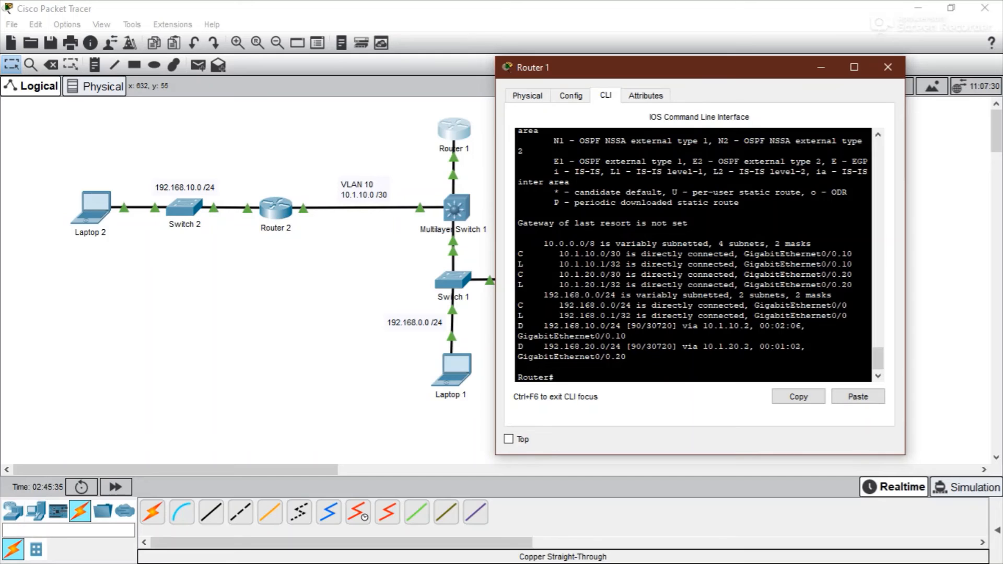
left_click_drag(544, 325, 626, 336)
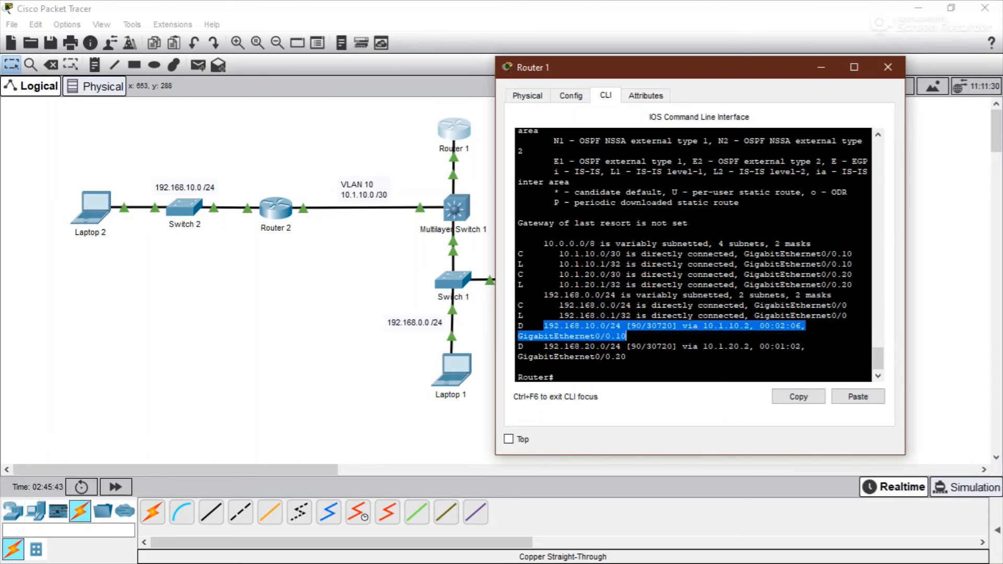
left_click_drag(533, 326, 518, 326)
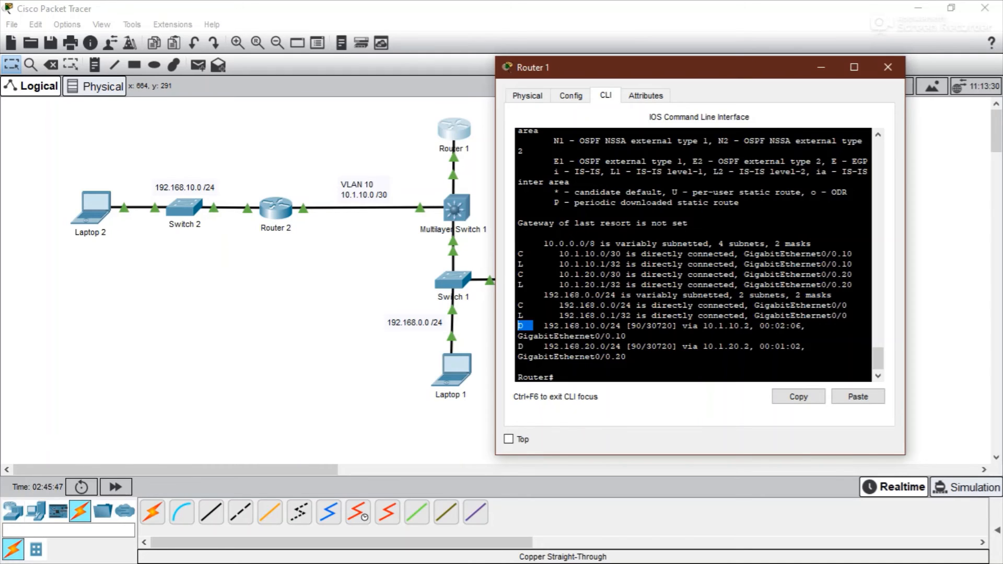
left_click_drag(703, 326, 743, 326)
left_click_drag(626, 336, 751, 325)
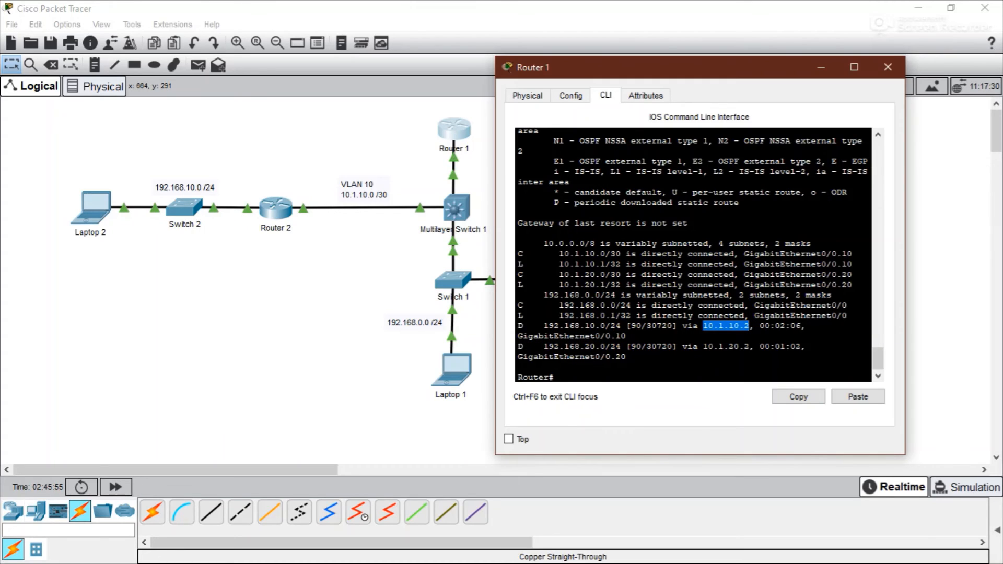
left_click_drag(626, 336, 518, 336)
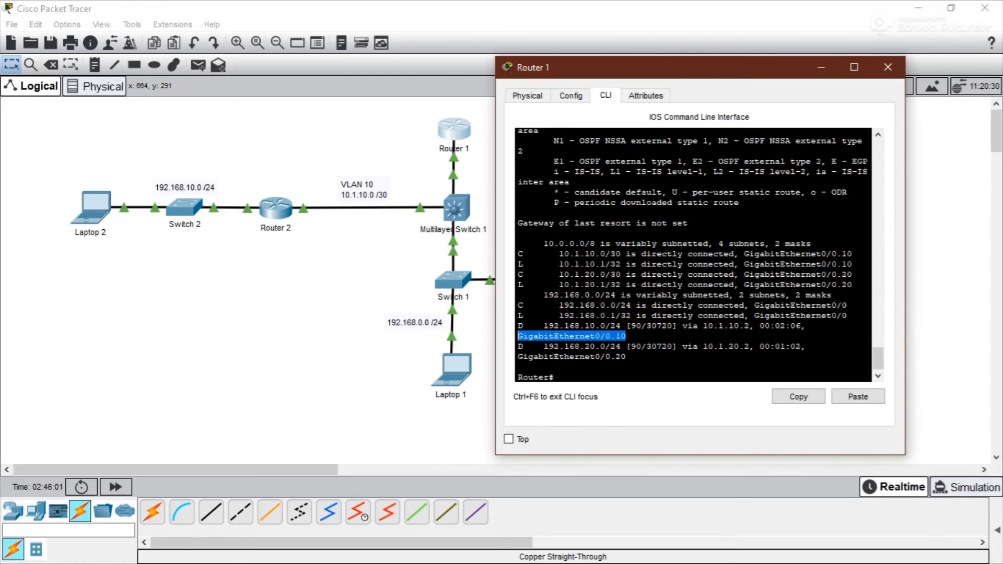
Examine the EIGRP route to 192.168.20.0/24 with its code, next hop and outgoing interface, and close Router 1's window
left_click(554, 346)
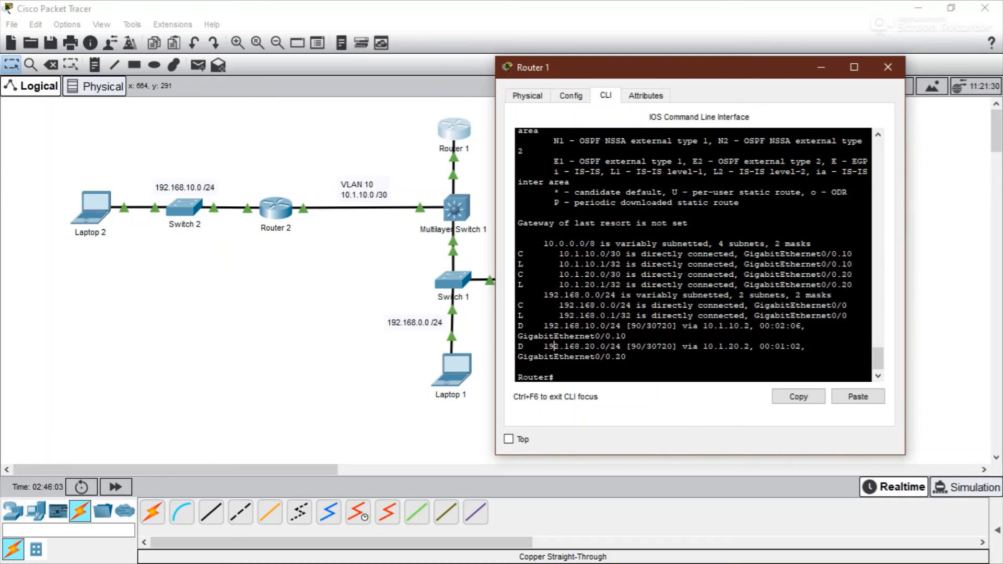
left_click_drag(544, 346, 621, 347)
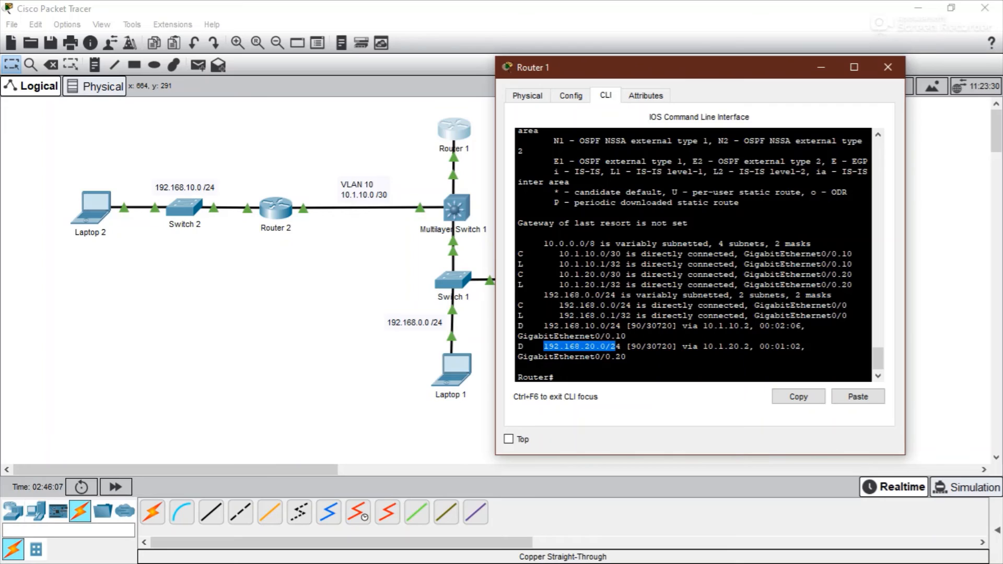
left_click_drag(528, 347, 518, 347)
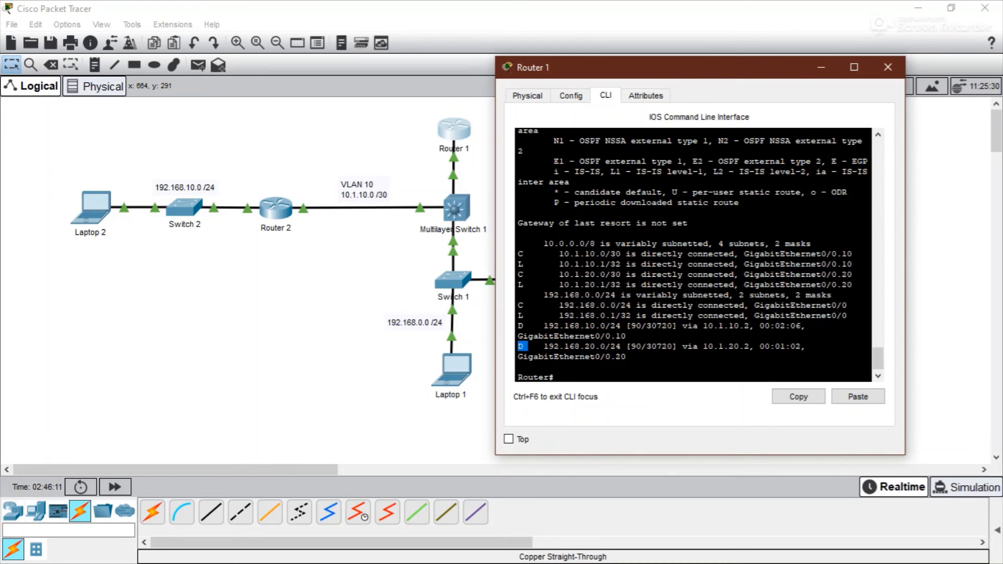
left_click_drag(698, 346, 754, 346)
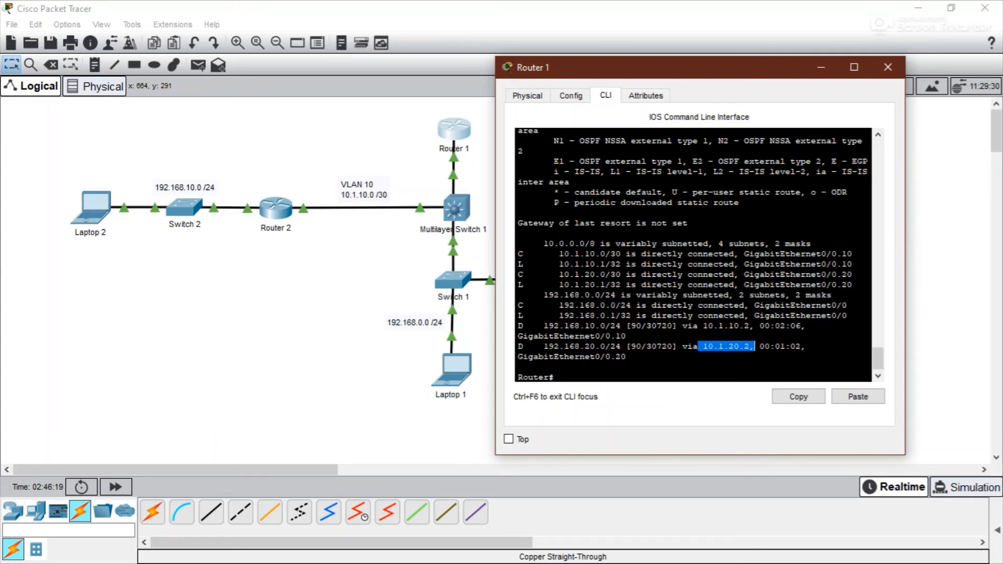
left_click_drag(629, 357, 518, 357)
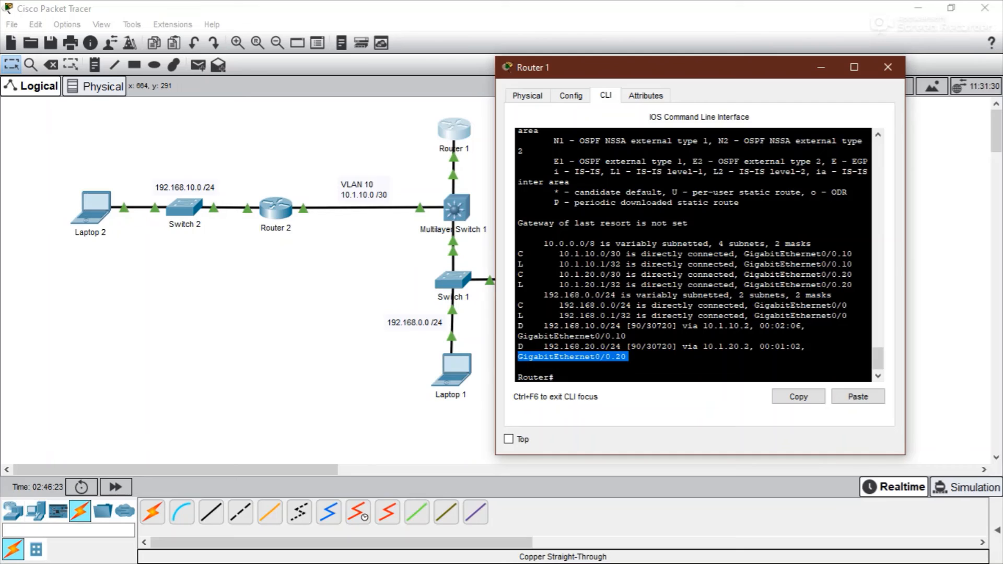
left_click(555, 377)
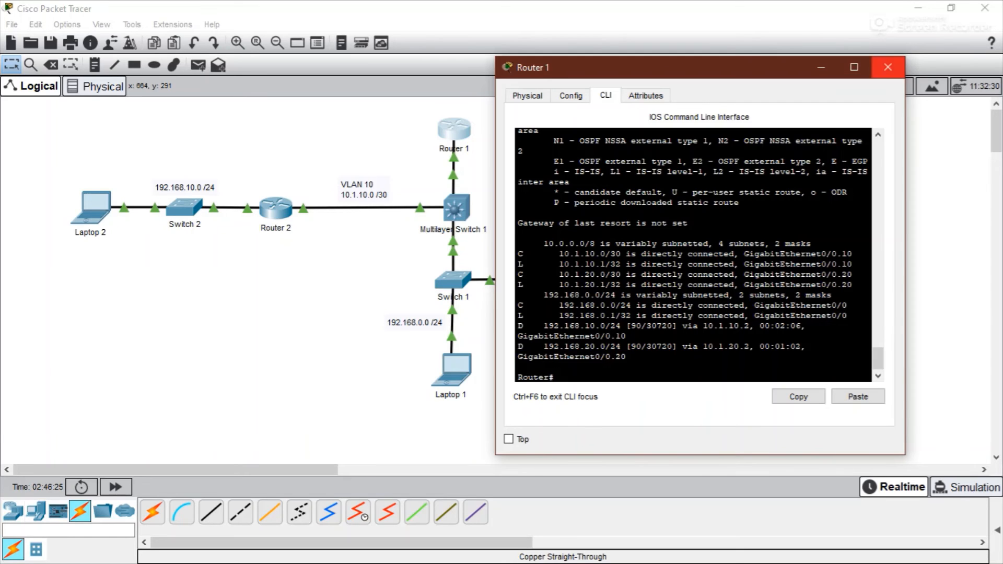
left_click(887, 67)
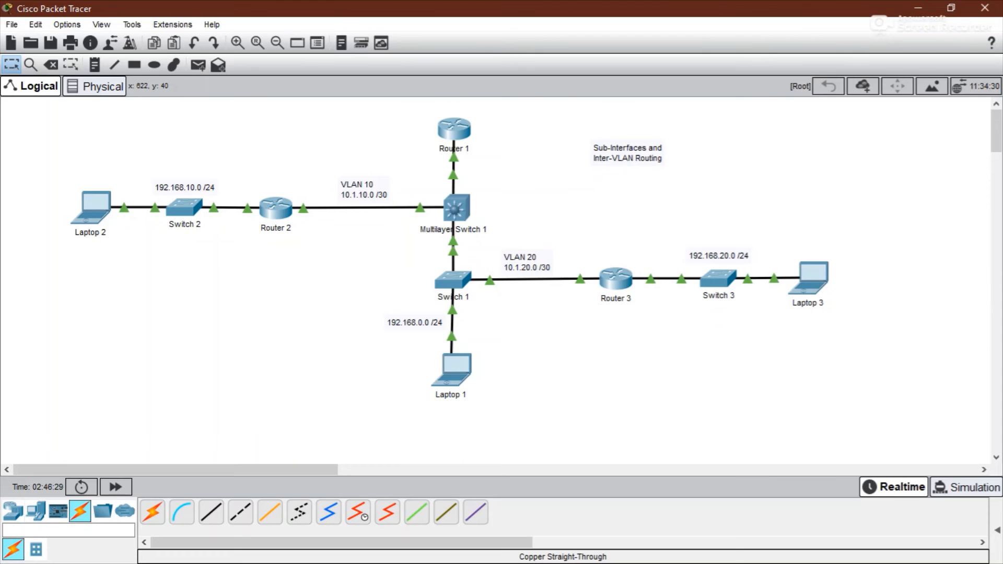
Reopen Router 1's command line and ping 192.168.10.2 to test connectivity to the 192.168.10.0 network
left_click(455, 129)
left_click_drag(502, 51, 584, 60)
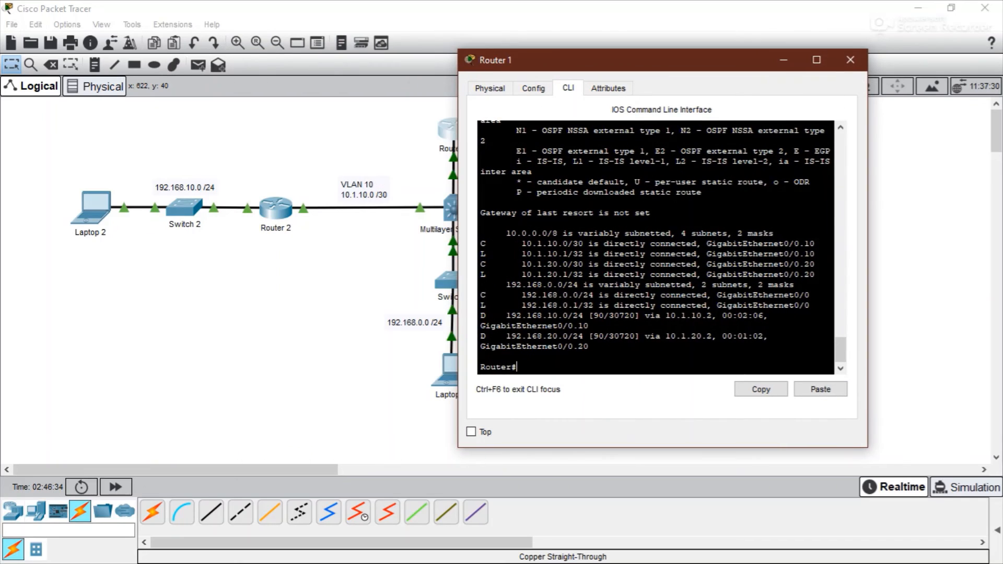
type("ping")
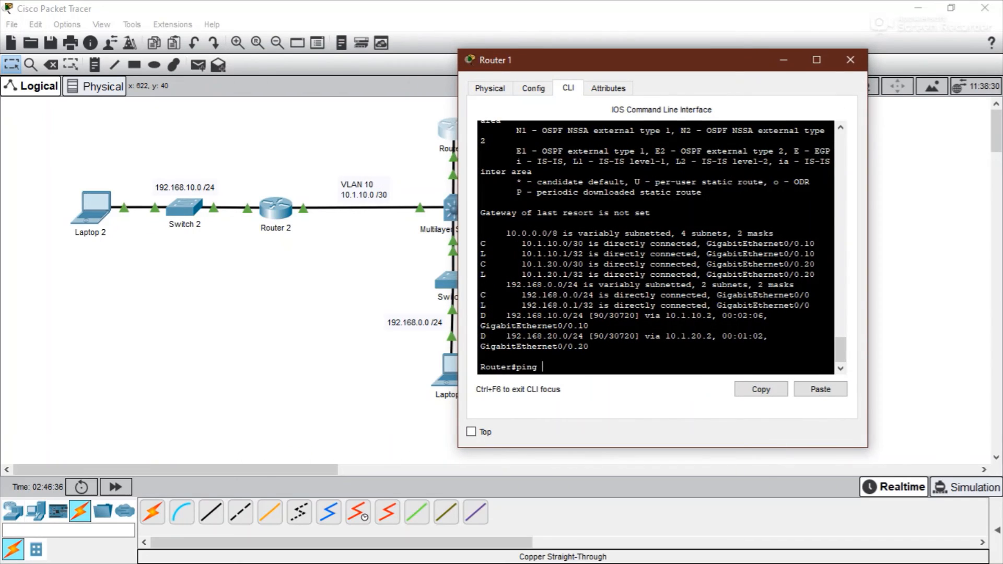
type(" 192.168.10.2")
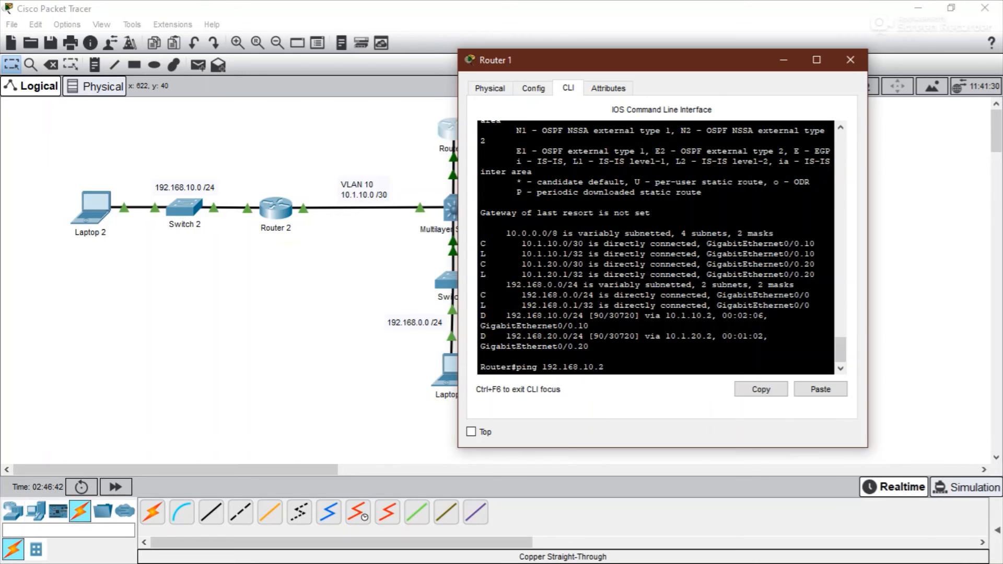
key("Return")
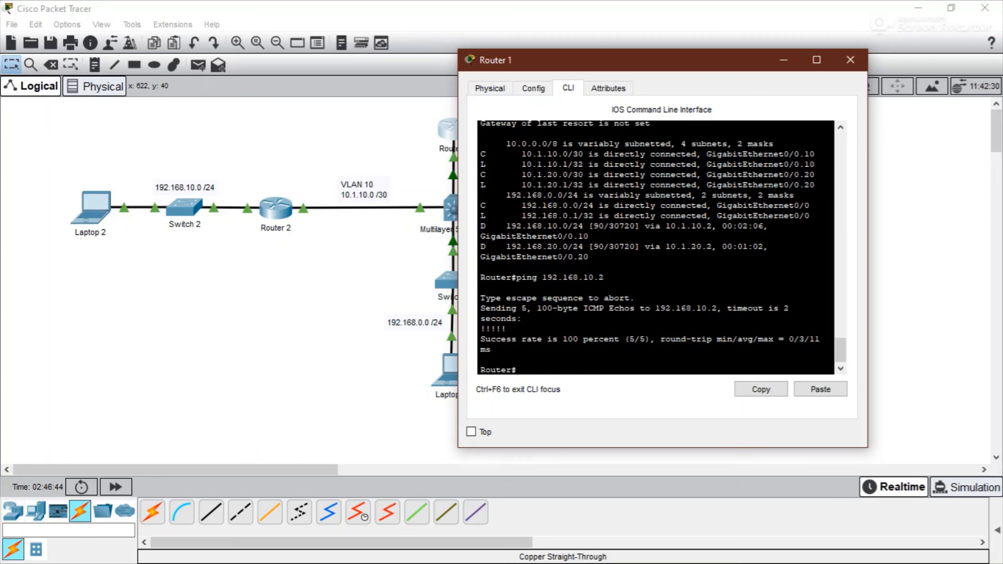
Ping 192.168.20.2 from Router 1 to test connectivity to the 192.168.20.0 network, and close the router's window
key("Up")
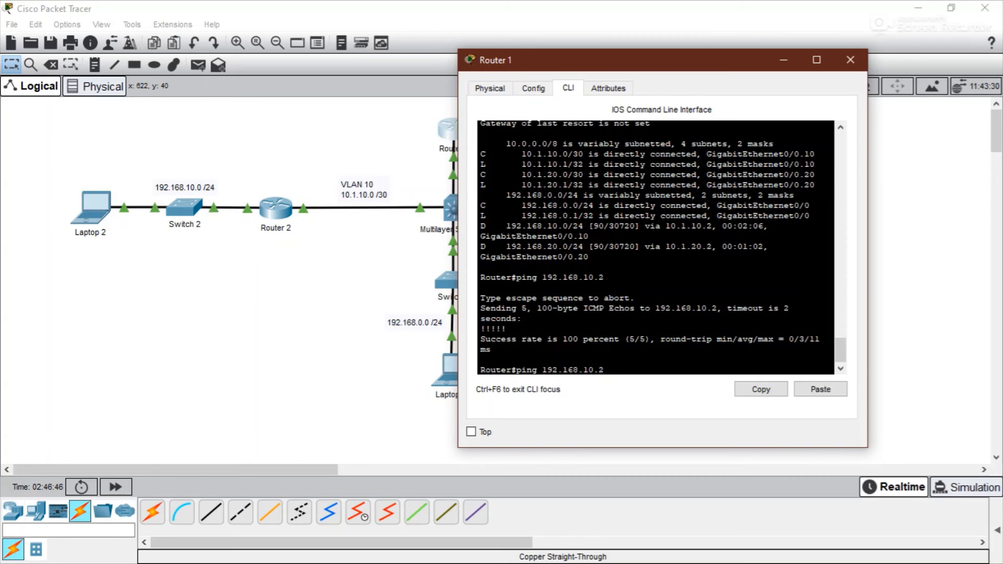
key("BackSpace")
type("2")
left_click_drag(627, 60, 540, 56)
left_click_drag(557, 296, 554, 286)
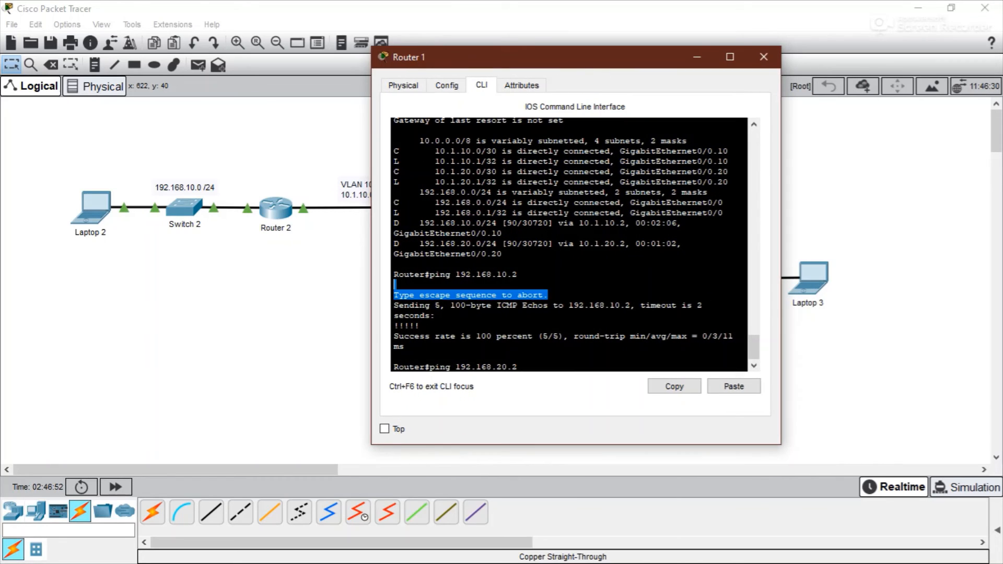
key("Return")
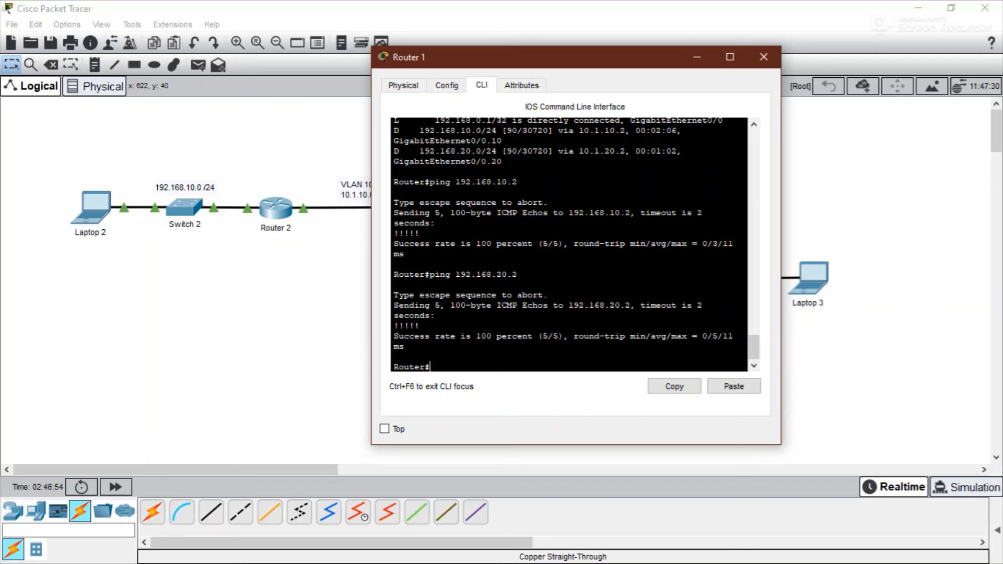
left_click_drag(575, 57, 642, 48)
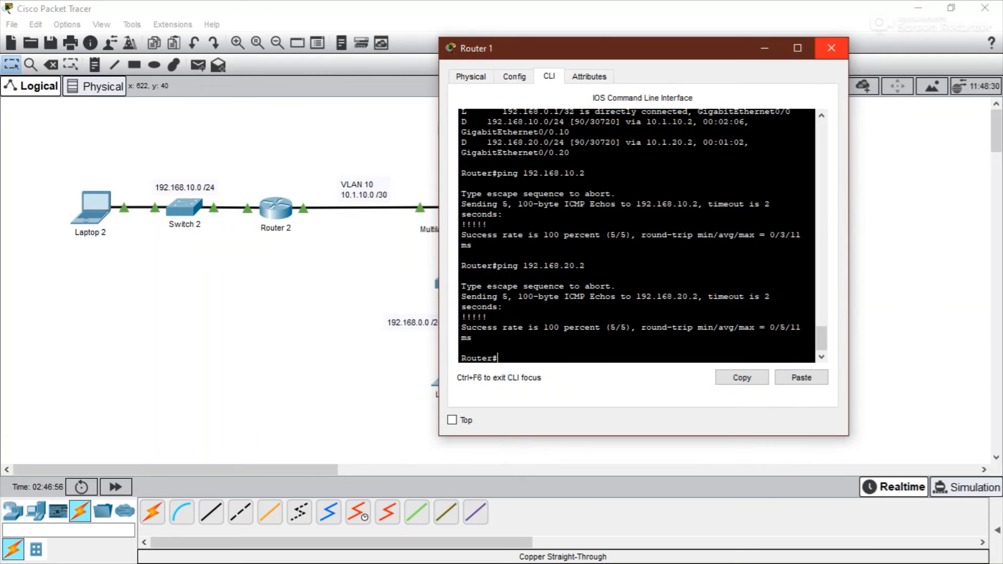
left_click(831, 47)
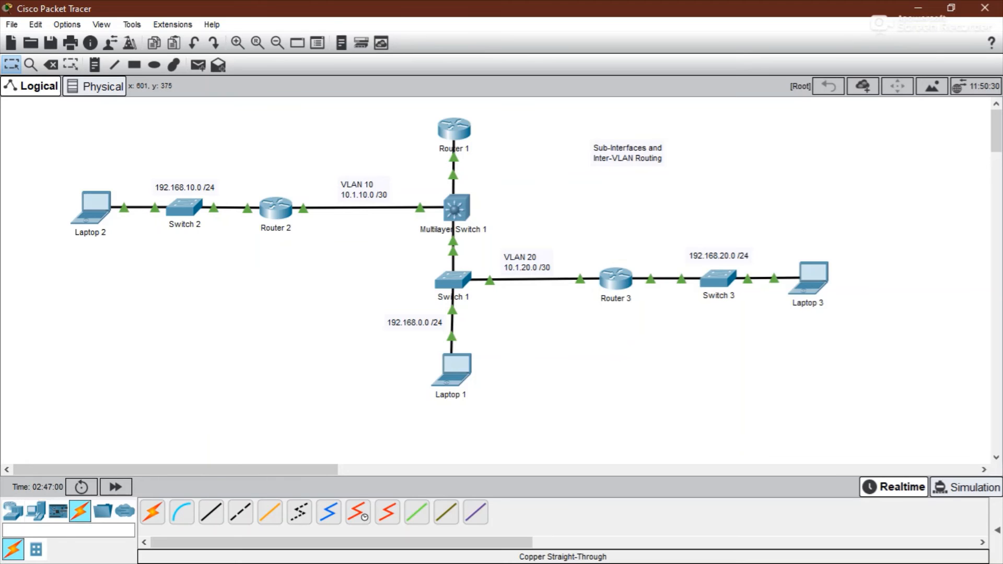
Open Laptop 1's Command Prompt and ping 192.168.10.2 to test connectivity to Laptop 2's network
left_click(452, 369)
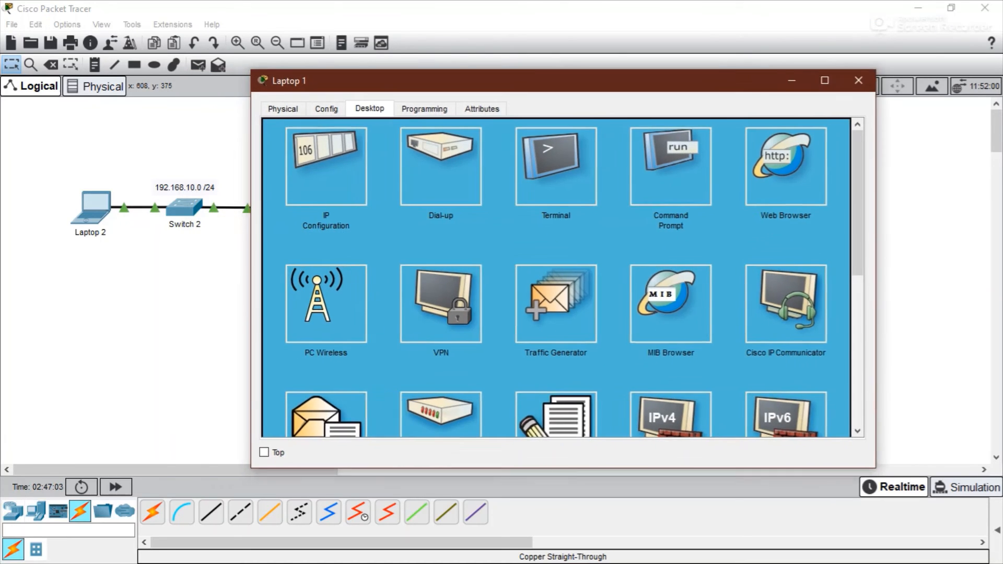
left_click_drag(418, 80, 475, 55)
left_click(727, 141)
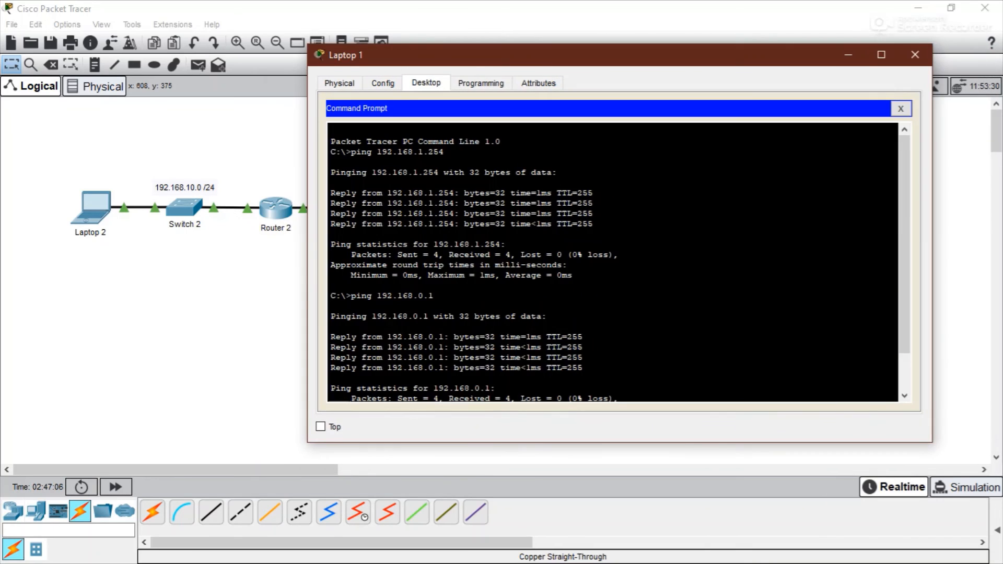
left_click(594, 168)
type("pi")
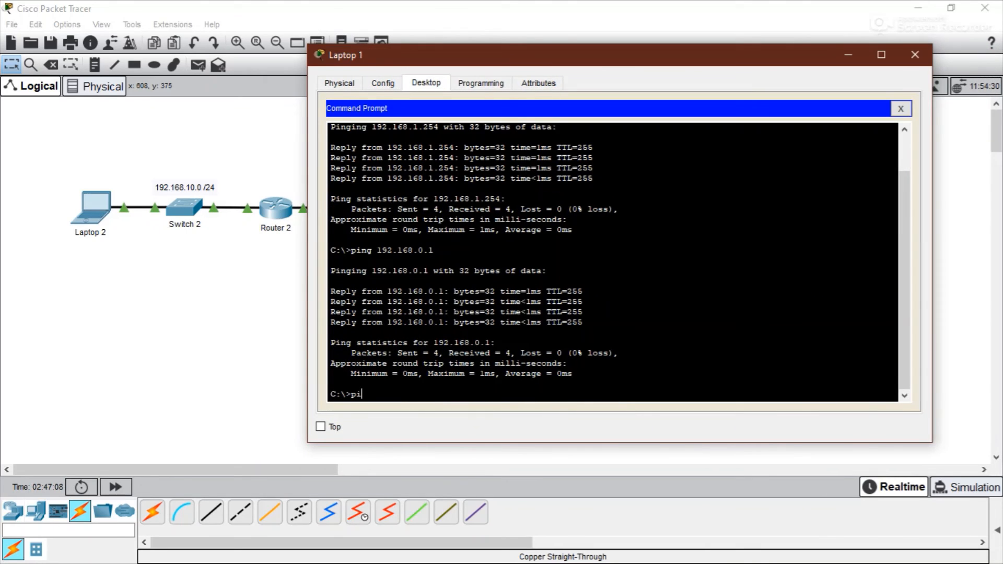
type("ng 192.168.10.2")
key("Return")
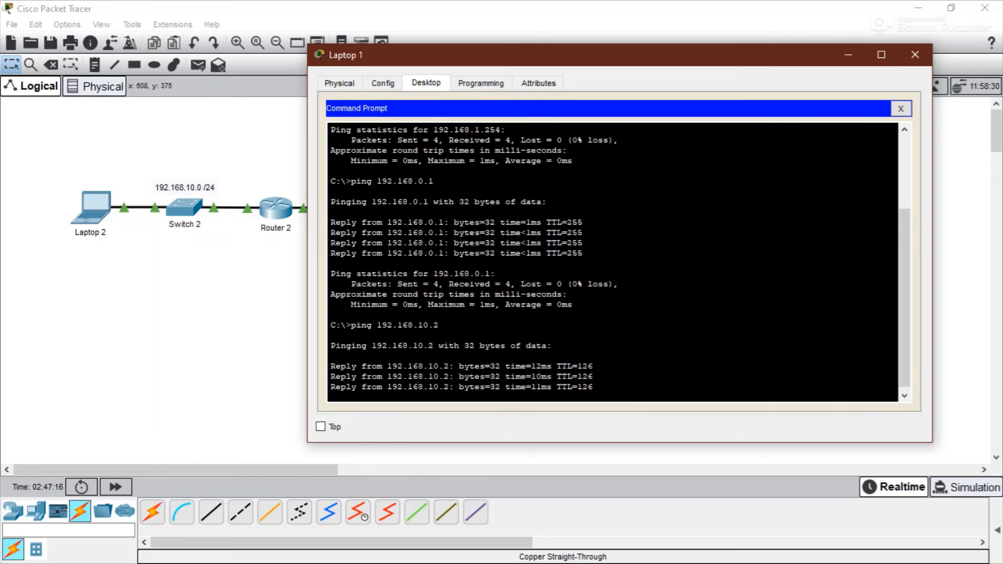
Ping 192.168.20.2 from Laptop 1 to test connectivity to Laptop 3's network, and close the laptop's window
key("Up")
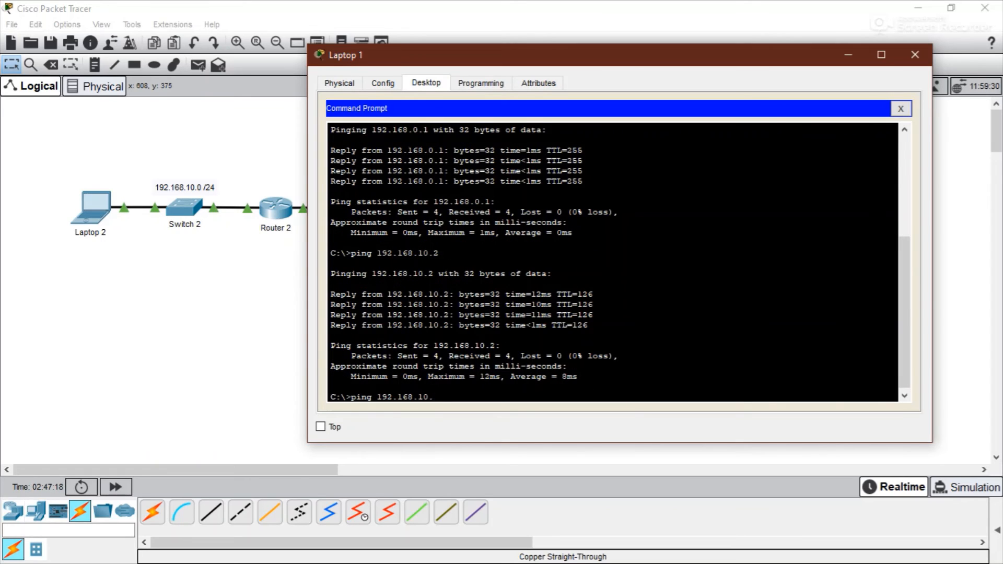
key("BackSpace")
key("BackSpace")
type("20.2")
key("Return")
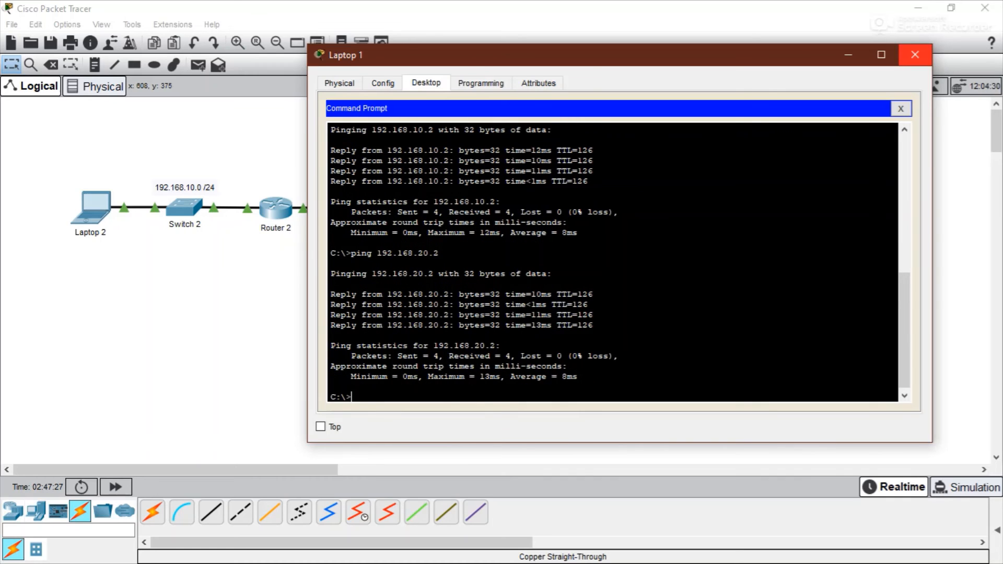
left_click(915, 55)
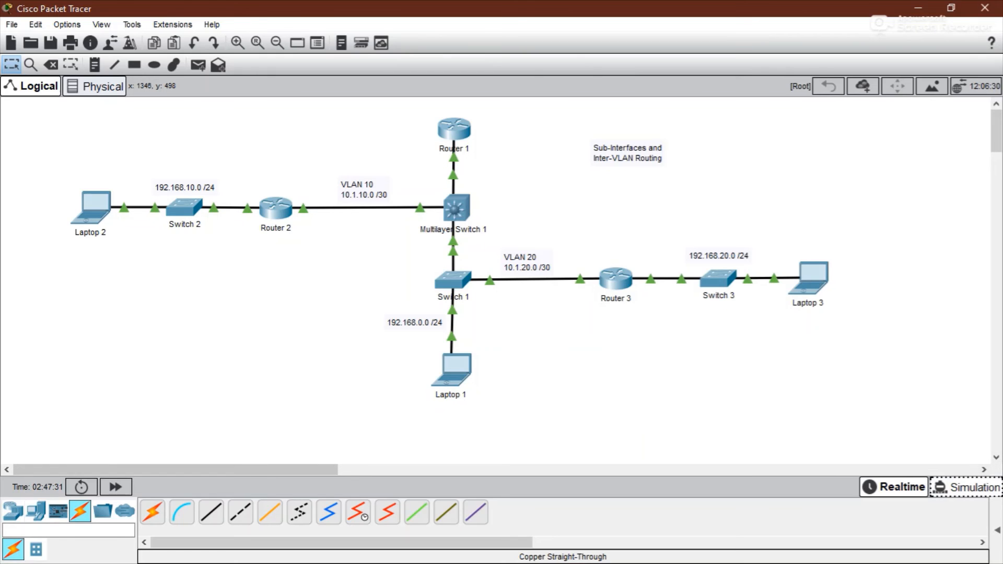
Switch to Simulation mode, ping 192.168.20.2 again from Laptop 1's Command Prompt, and close the laptop's window
left_click(967, 487)
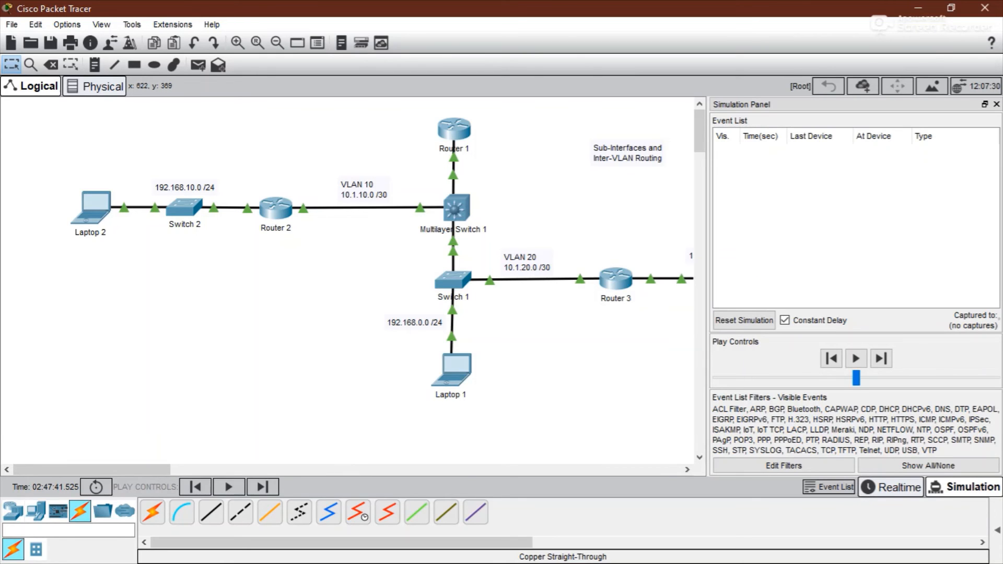
left_click(451, 368)
left_click(600, 157)
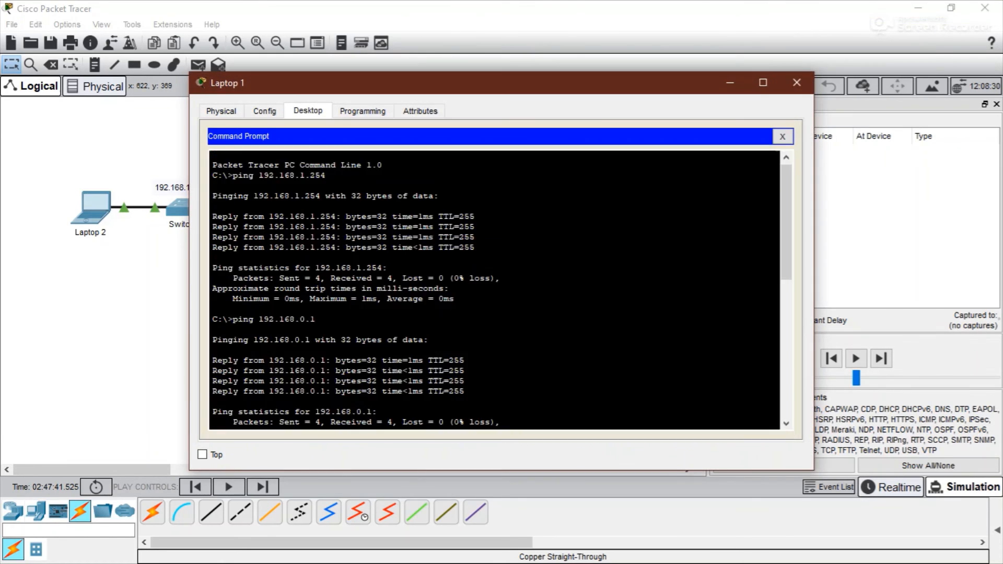
key("Up")
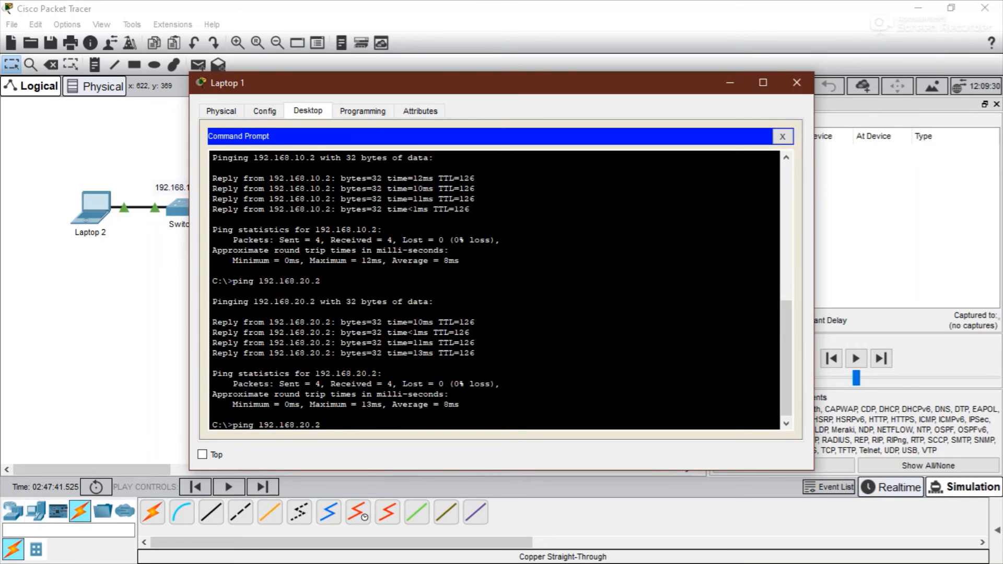
key("Return")
left_click(796, 82)
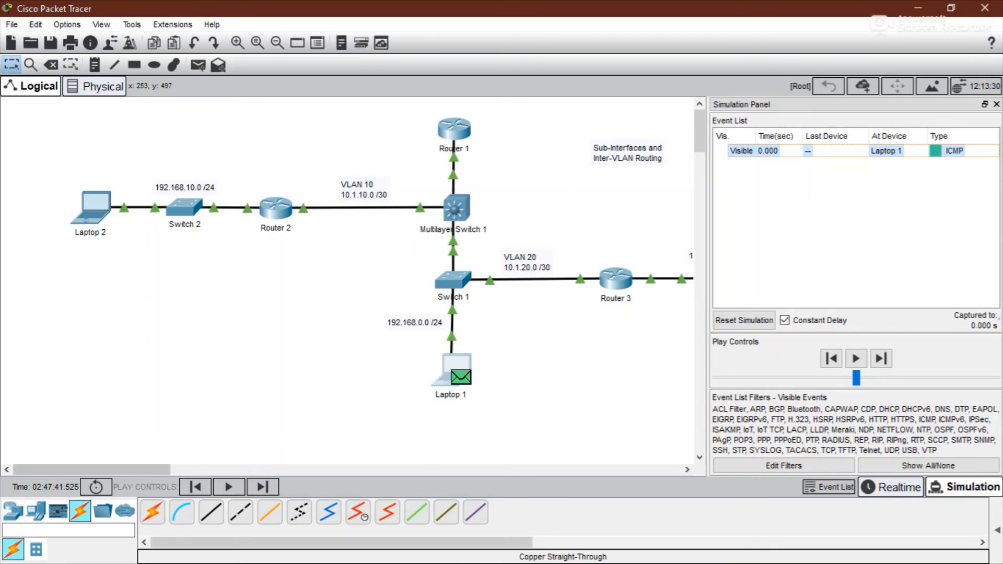
Advance the simulation hop by hop to trace the ICMP request from Laptop 1 through Router 1 and Router 3 to Laptop 3
left_click_drag(131, 470, 171, 469)
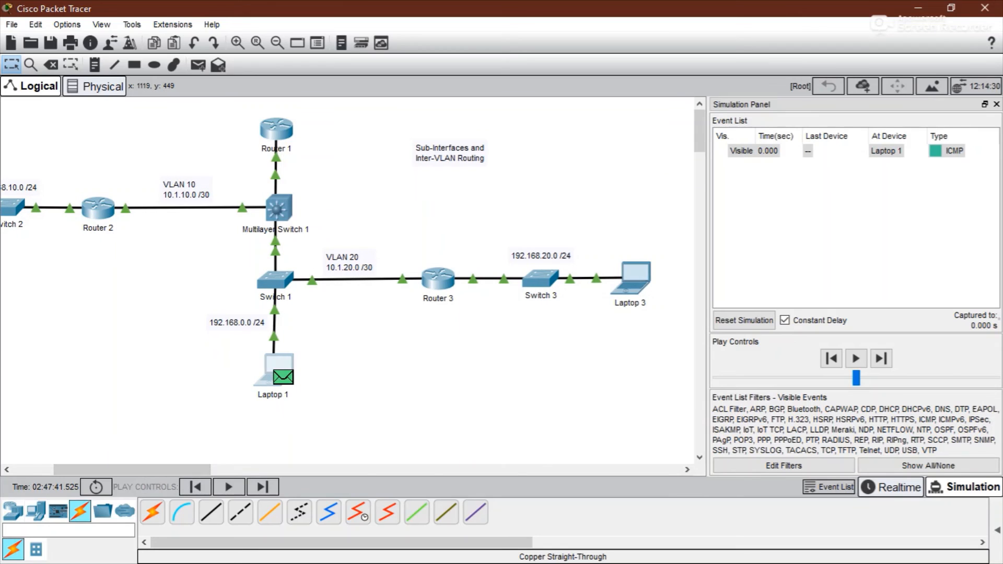
left_click(882, 359)
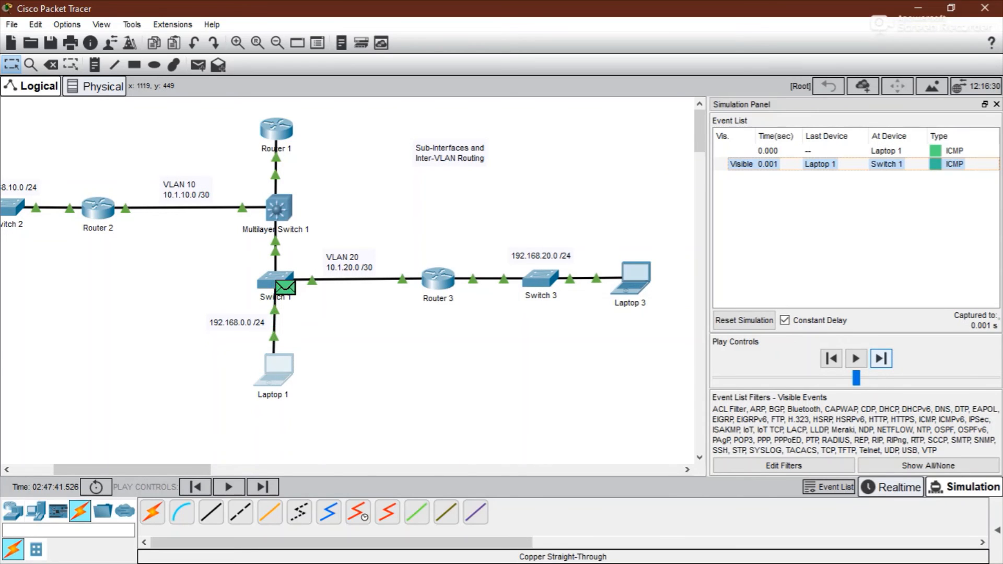
left_click(882, 359)
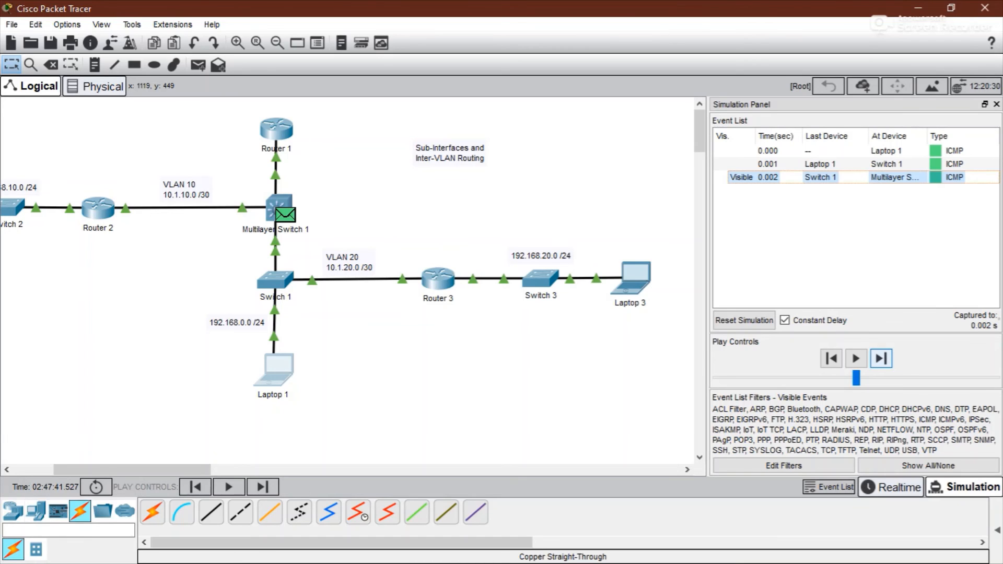
left_click(882, 359)
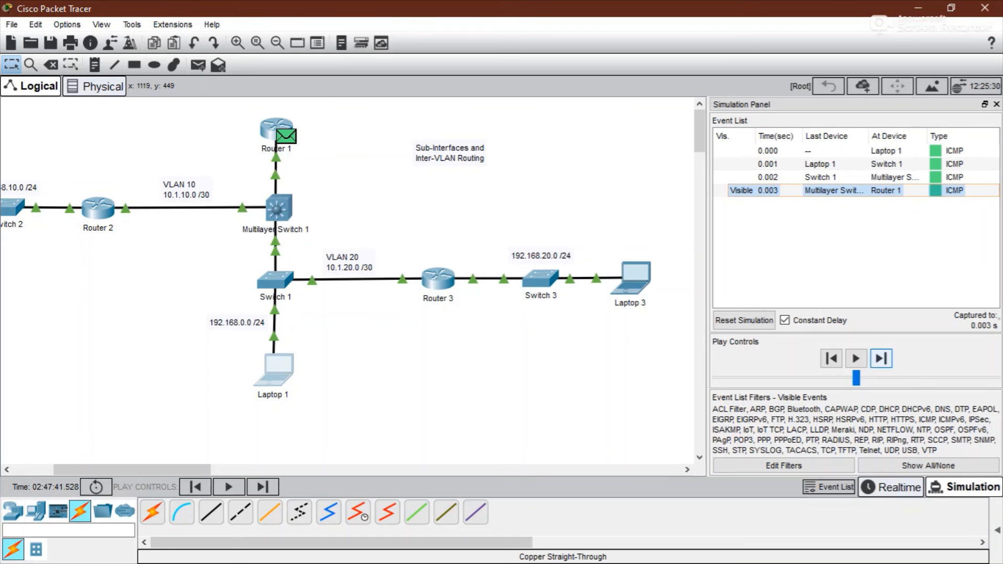
left_click(882, 358)
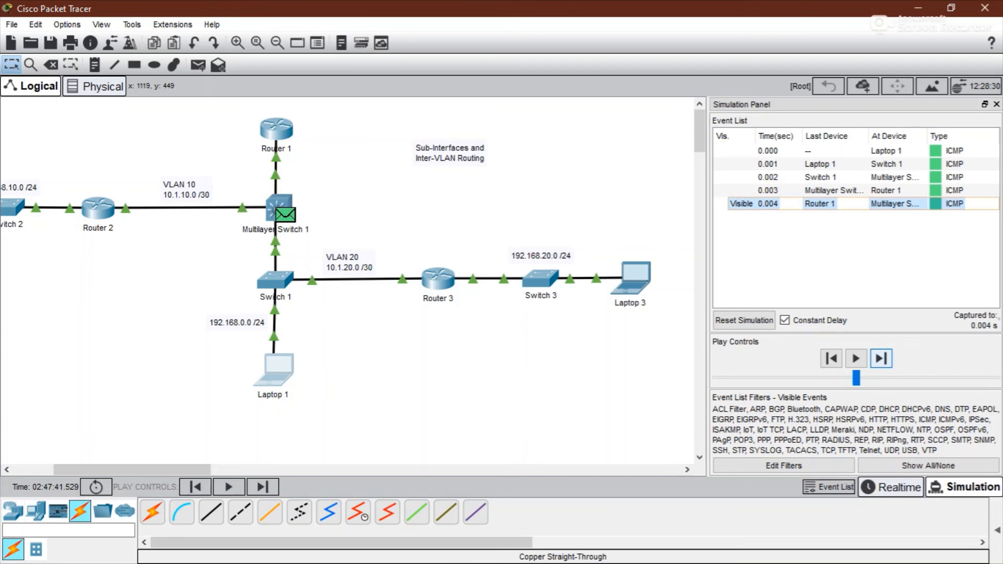
left_click(882, 358)
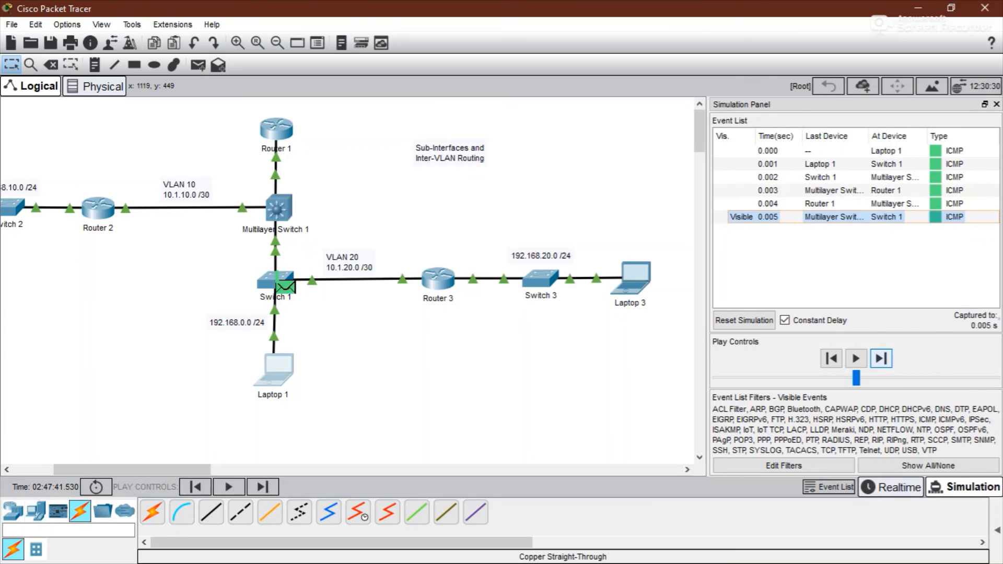
left_click(882, 358)
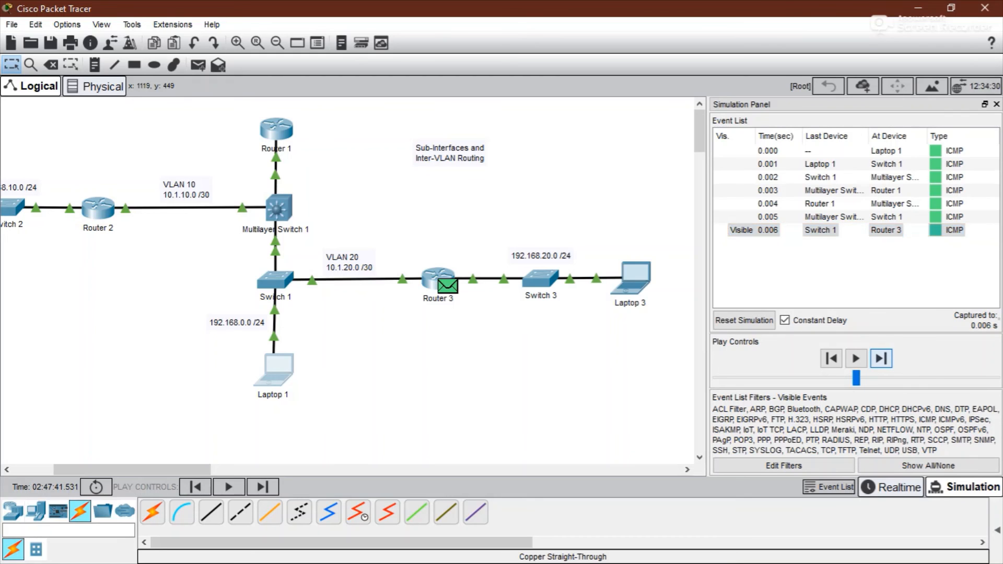
left_click(882, 359)
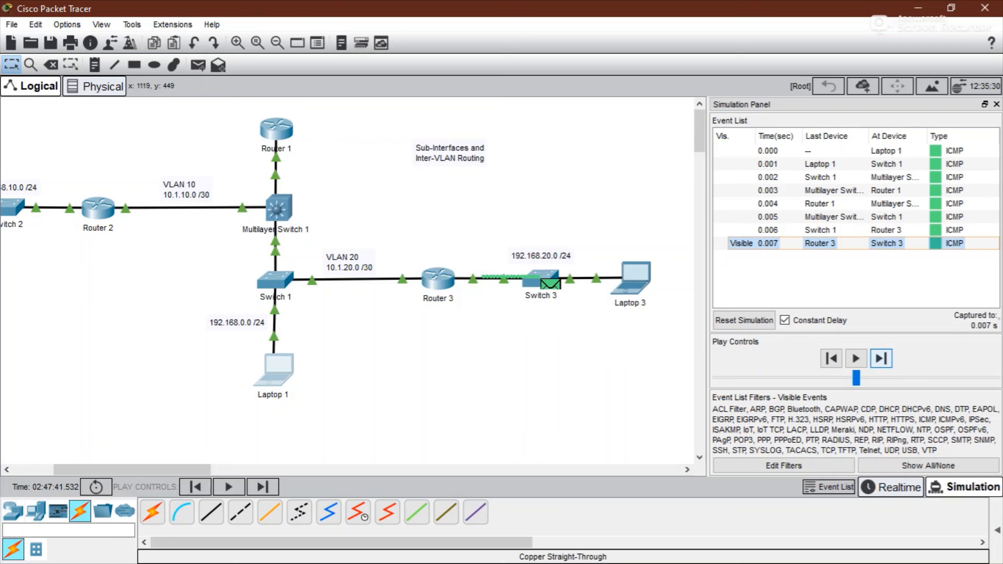
left_click(882, 358)
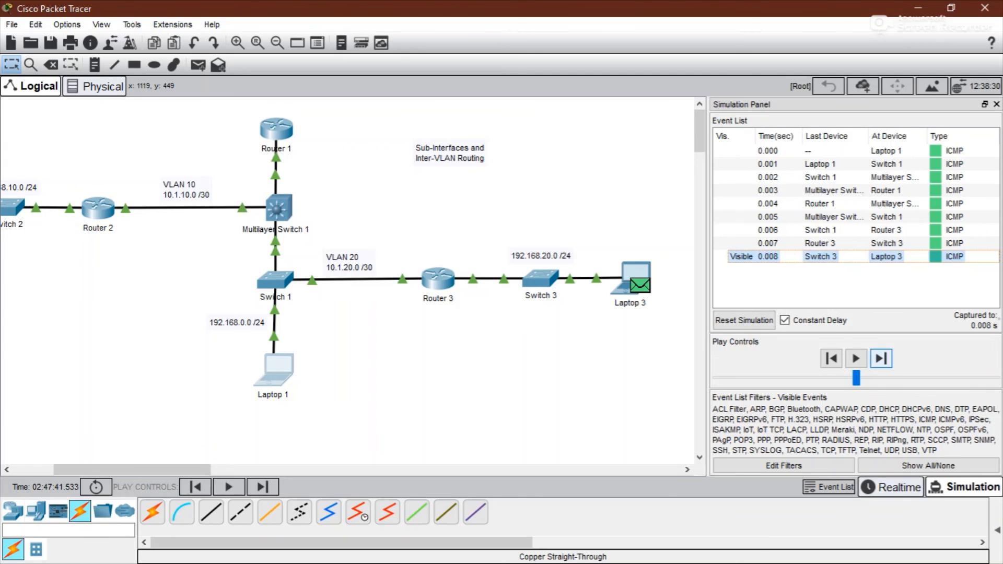
Advance the simulation hop by hop to trace the ICMP reply from Laptop 3 through Router 3 and Router 1 back to Laptop 1
left_click(882, 359)
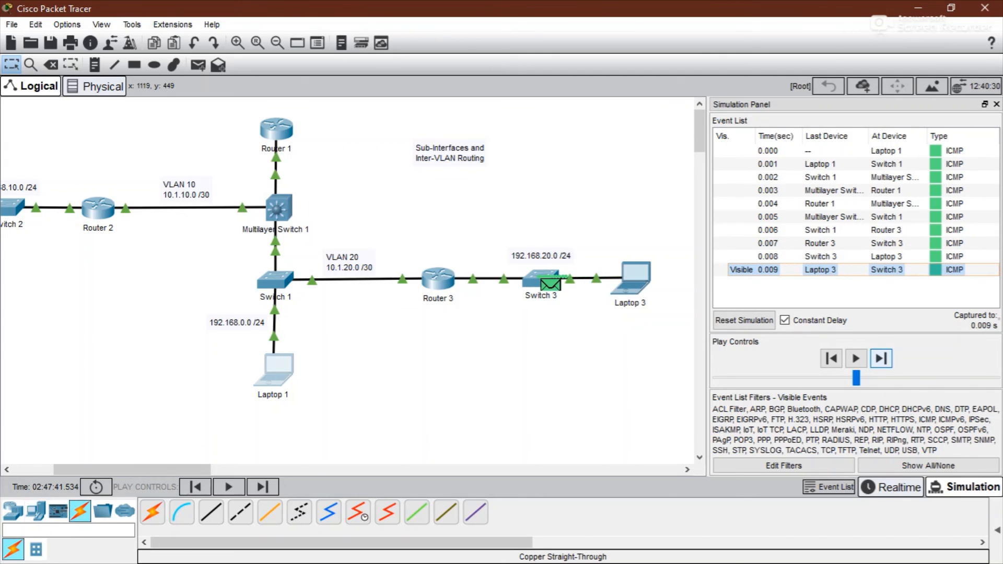
left_click(882, 358)
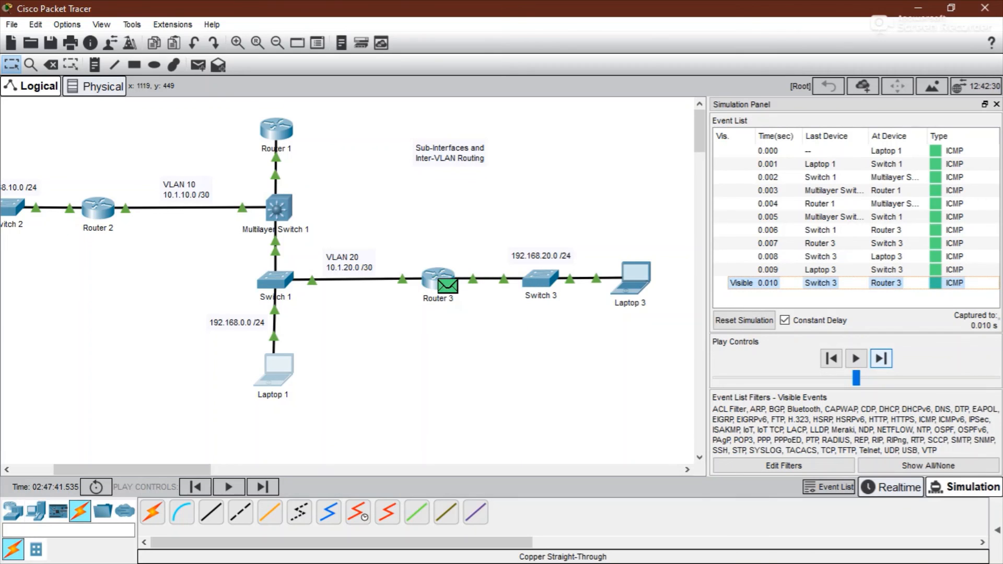
left_click(881, 359)
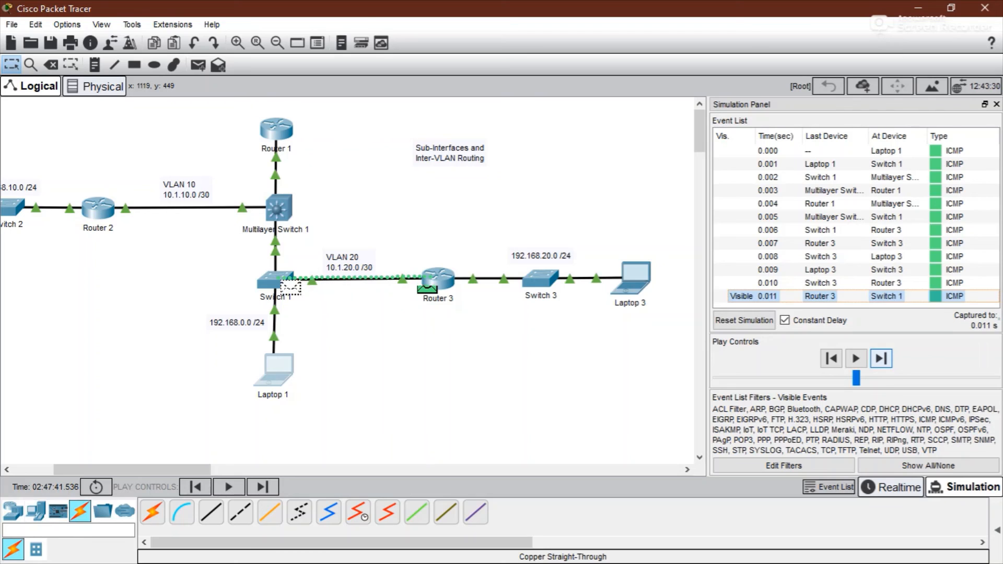
left_click(882, 358)
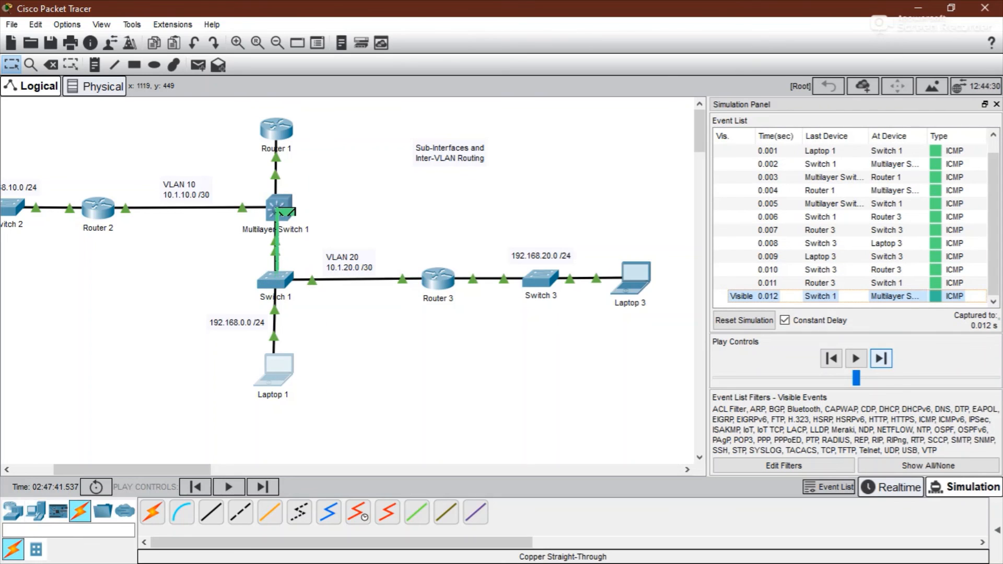
left_click(881, 359)
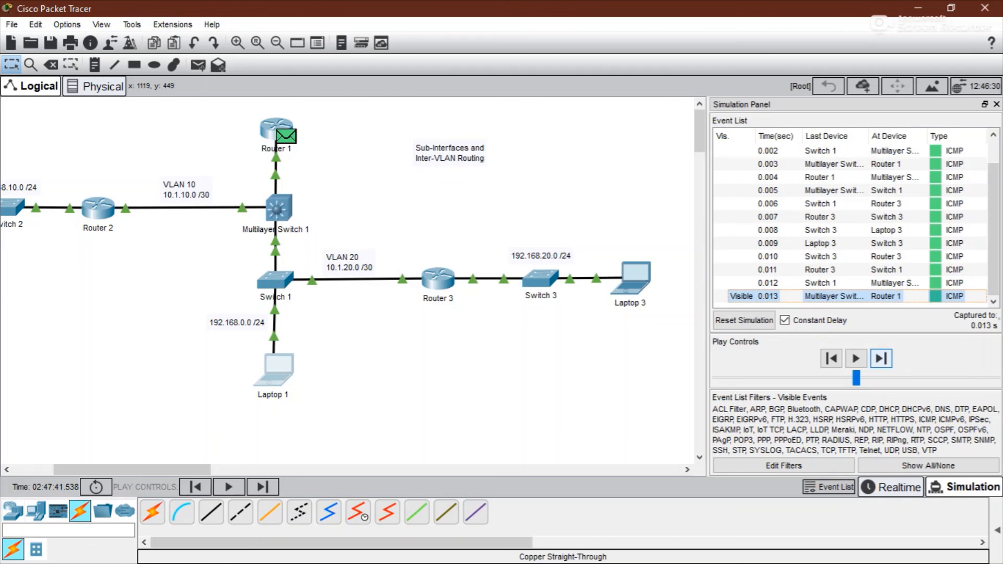
left_click(881, 358)
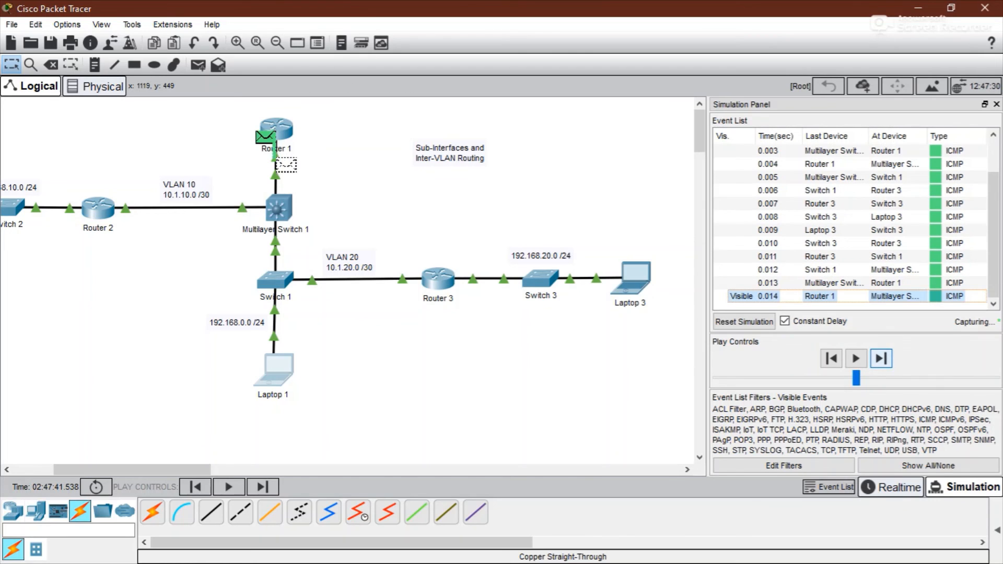
left_click(882, 359)
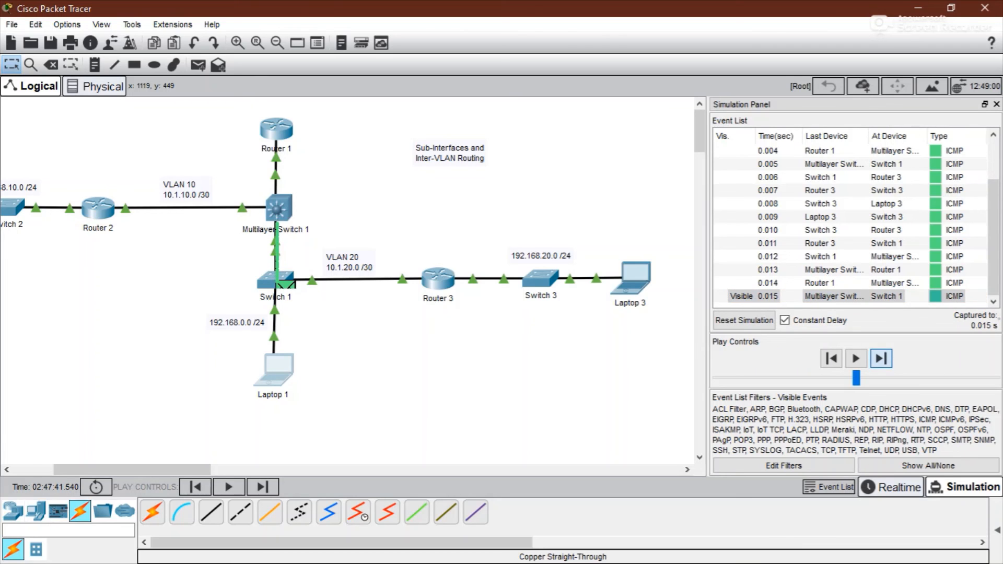
left_click(881, 359)
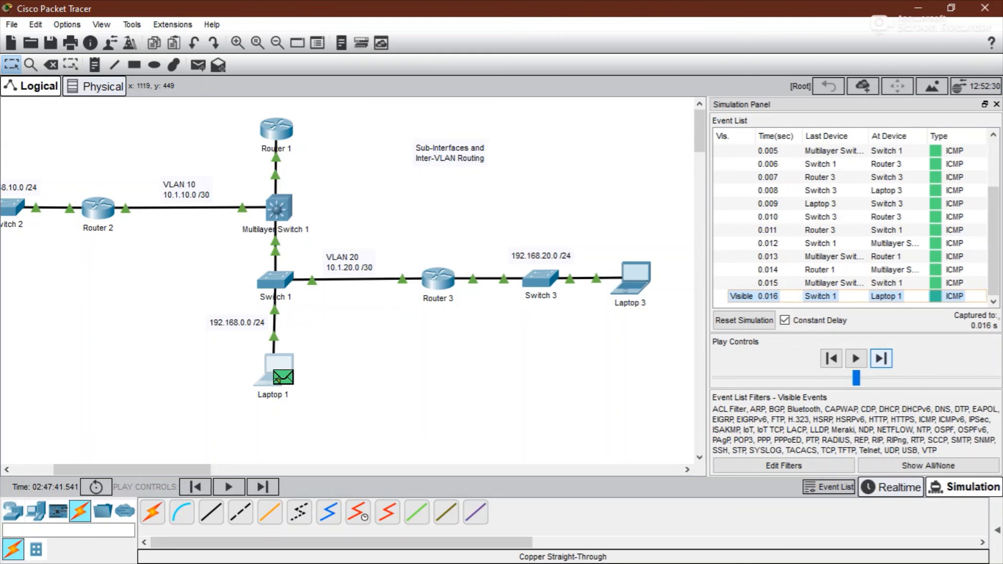
Return to Realtime mode, open Laptop 2's desktop applications, and close the laptop's window
left_click(891, 487)
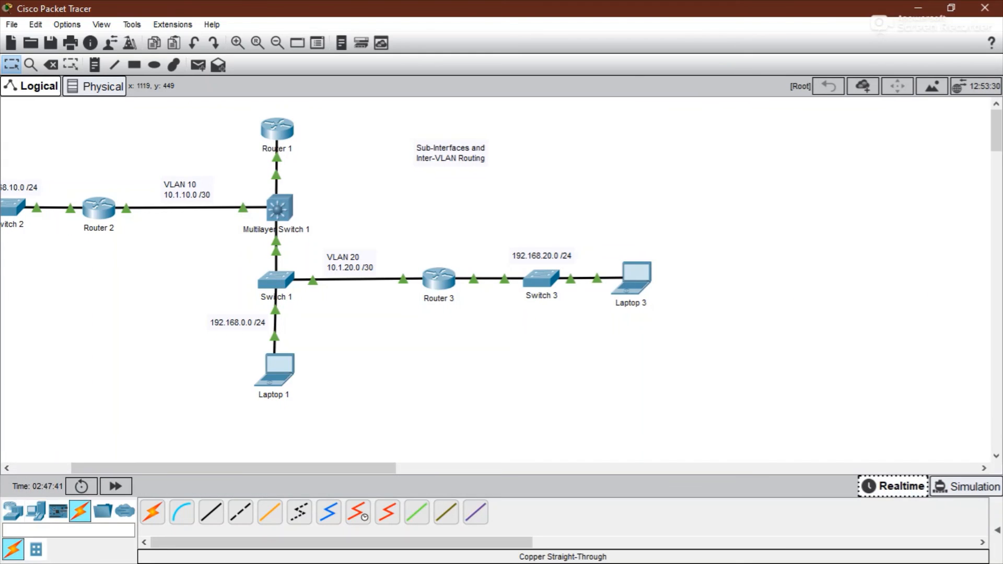
left_click_drag(348, 469, 289, 468)
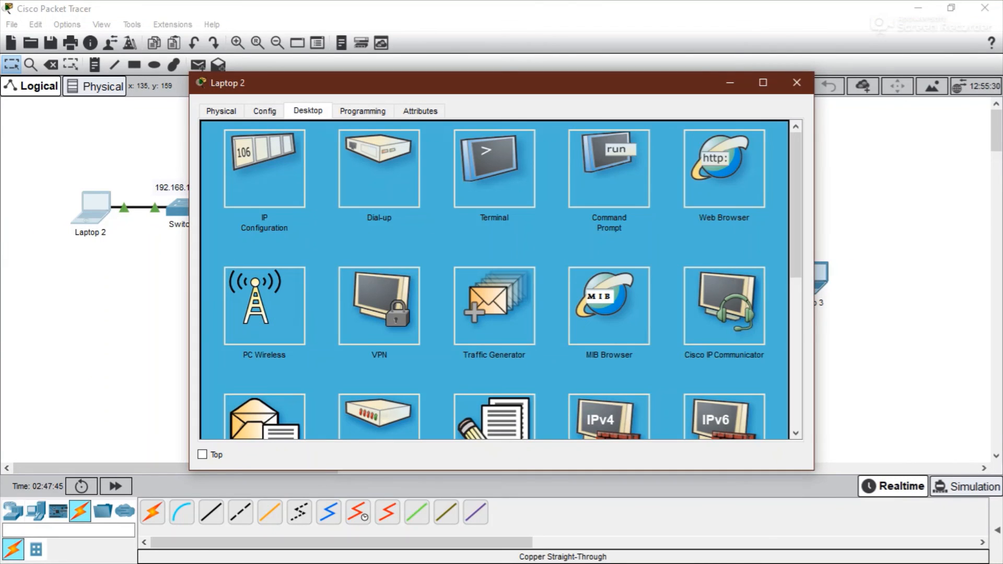
left_click_drag(418, 83, 506, 71)
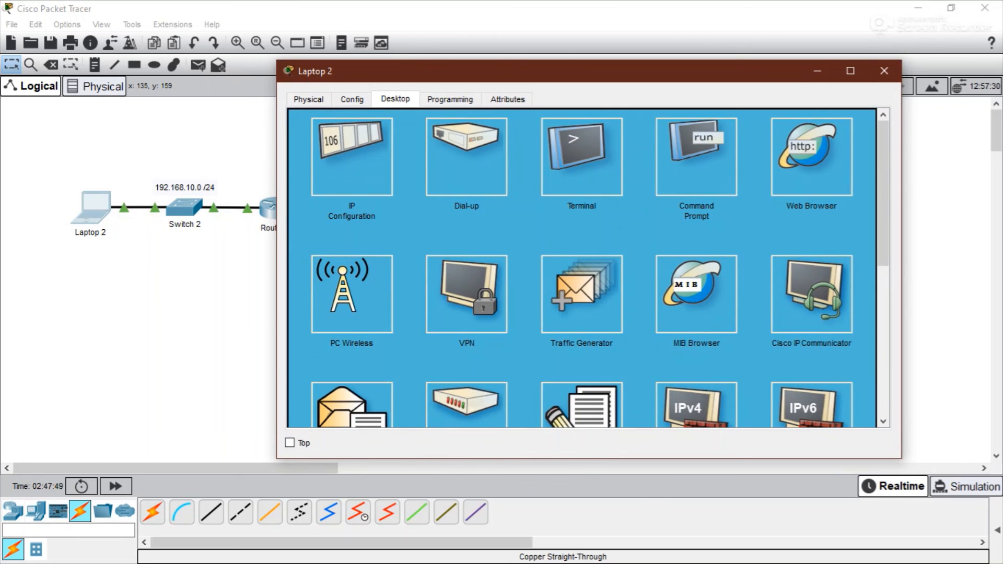
left_click(884, 71)
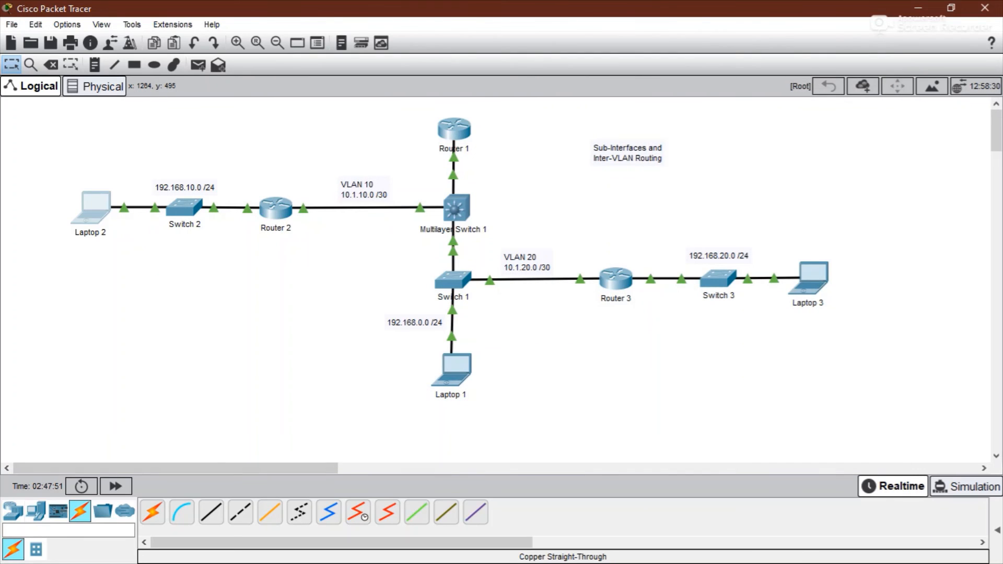
Switch to Simulation mode, ping 192.168.20.2 from Laptop 2's Command Prompt, and close the laptop's window
left_click(966, 486)
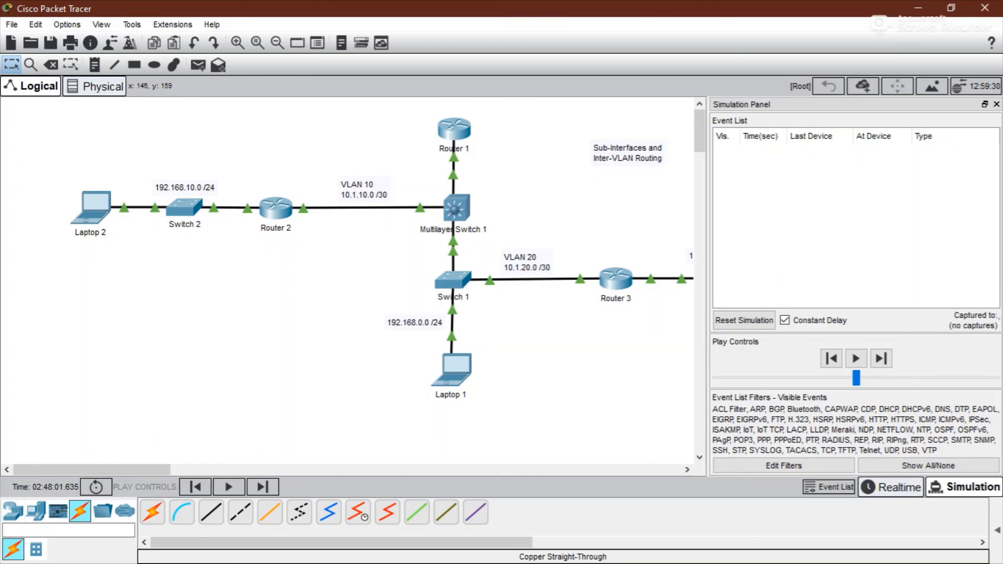
left_click_drag(91, 204, 83, 204)
left_click(83, 204)
left_click(622, 163)
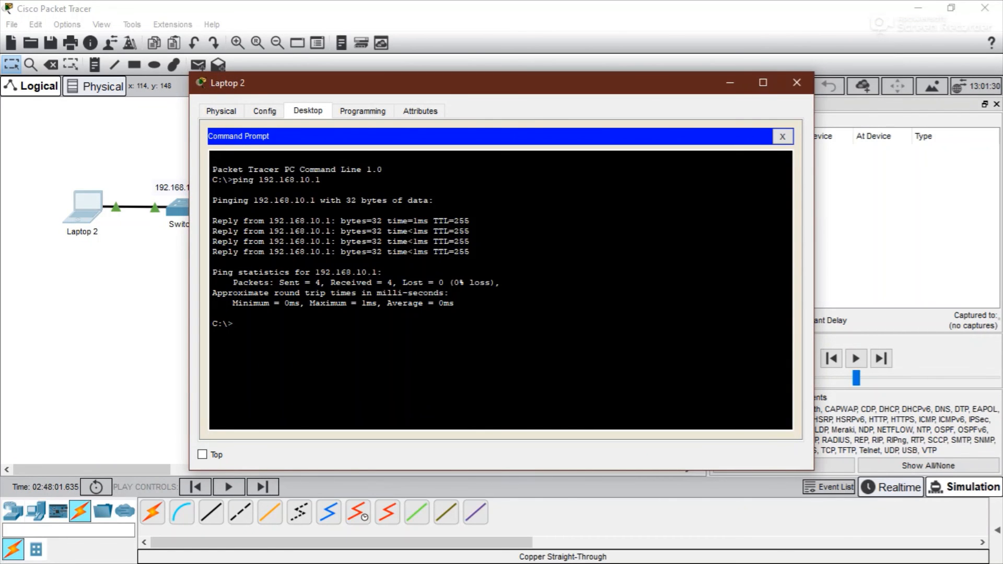
key("Up")
key("Return")
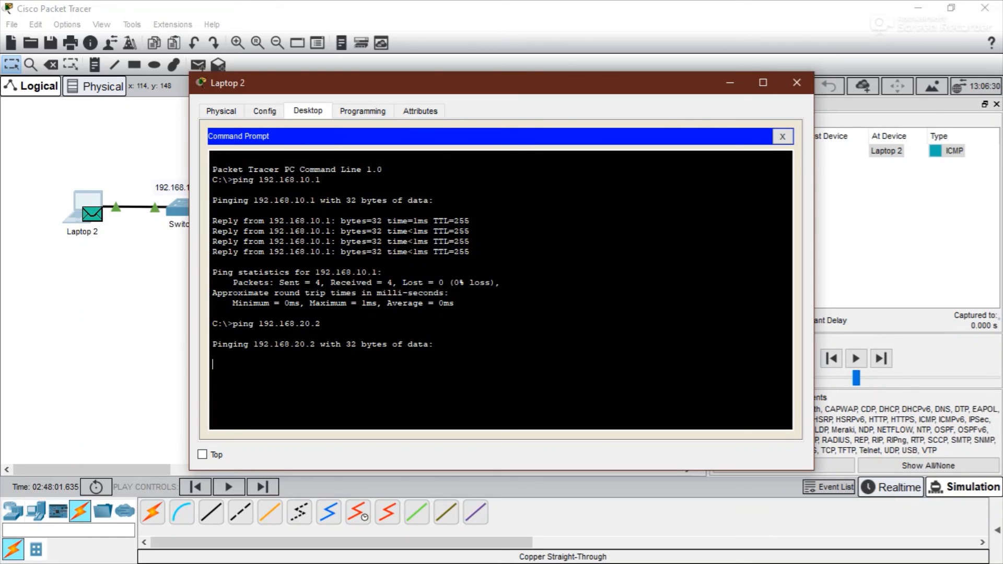
left_click(797, 83)
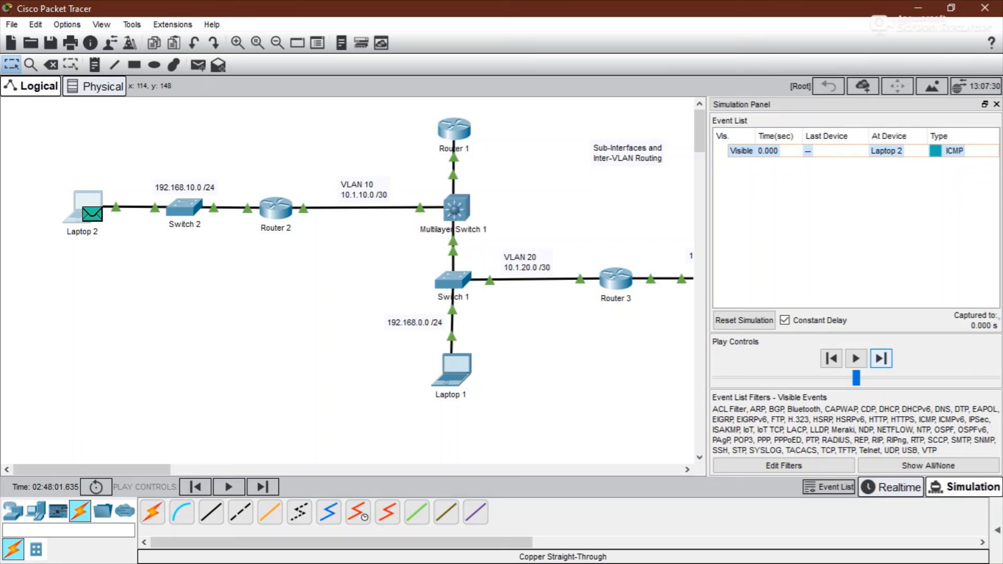
Advance the simulation hop by hop to trace the ICMP request from Laptop 2 through Routers 2, 1 and 3 to Laptop 3
left_click(882, 358)
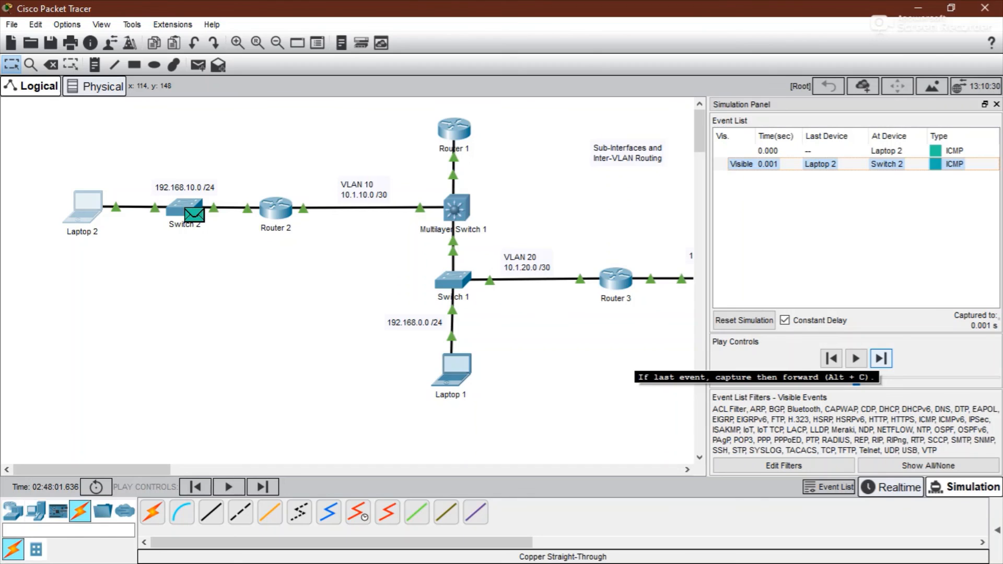
left_click(881, 358)
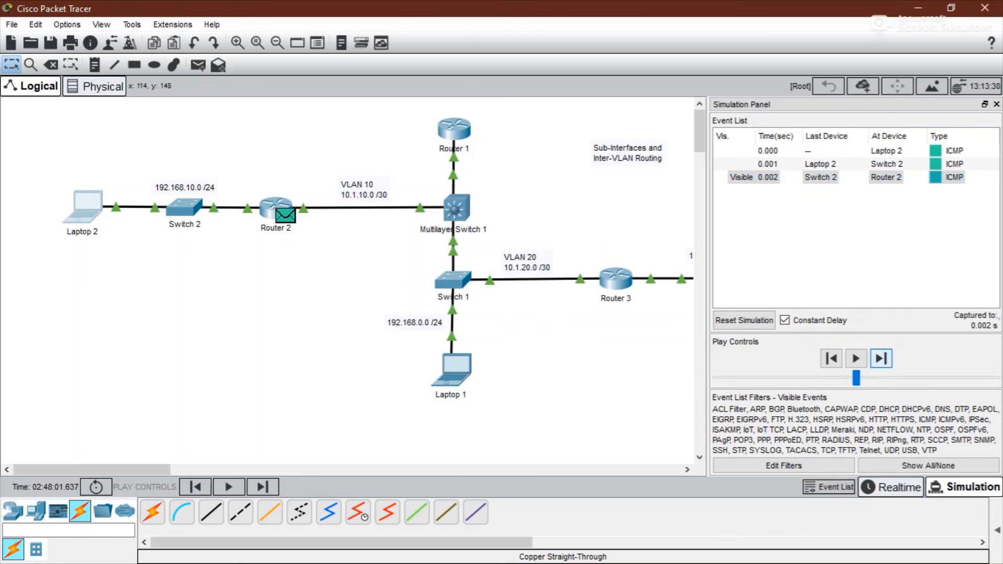
left_click(881, 359)
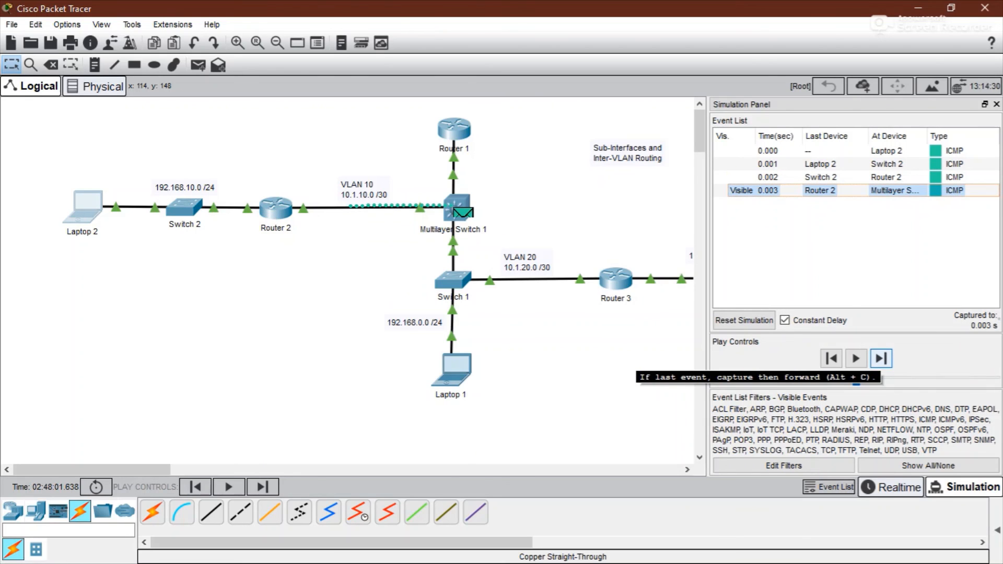
left_click(882, 358)
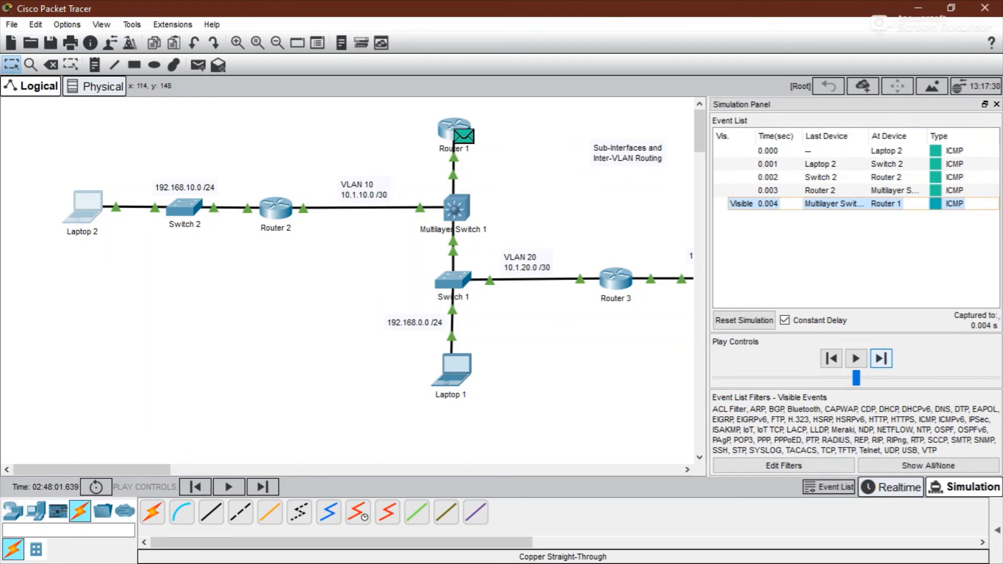
left_click(881, 359)
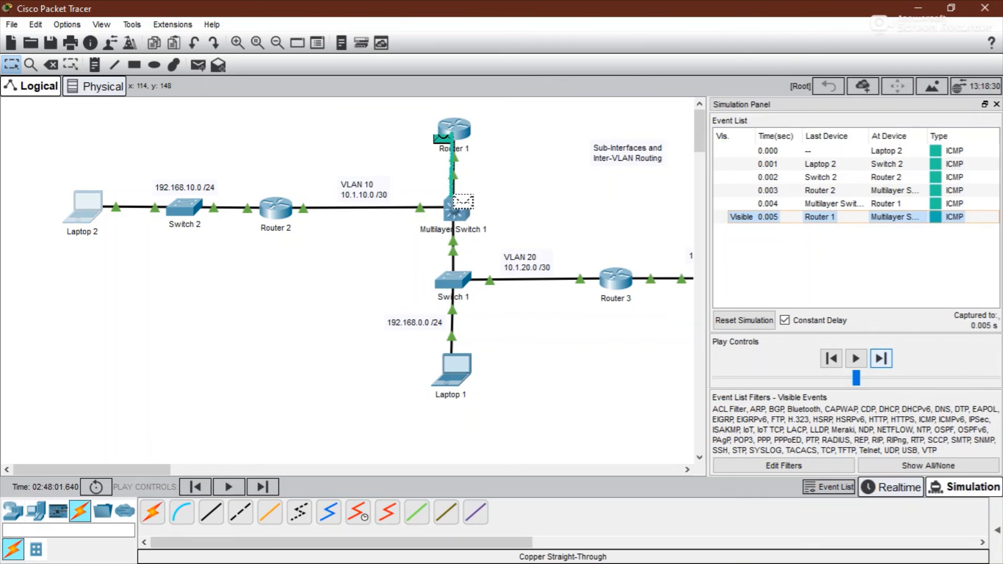
left_click(881, 358)
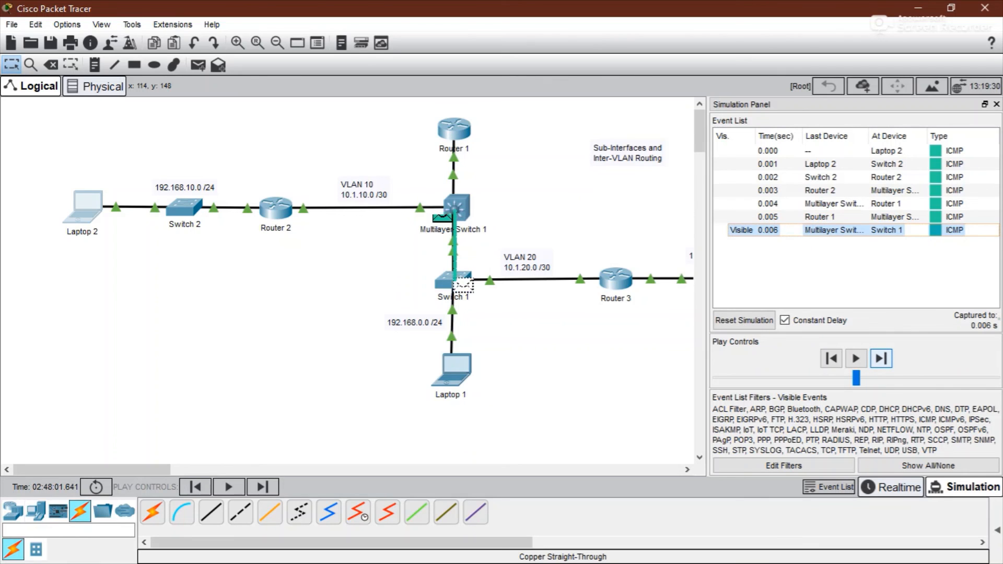
left_click(882, 359)
left_click_drag(143, 469, 189, 470)
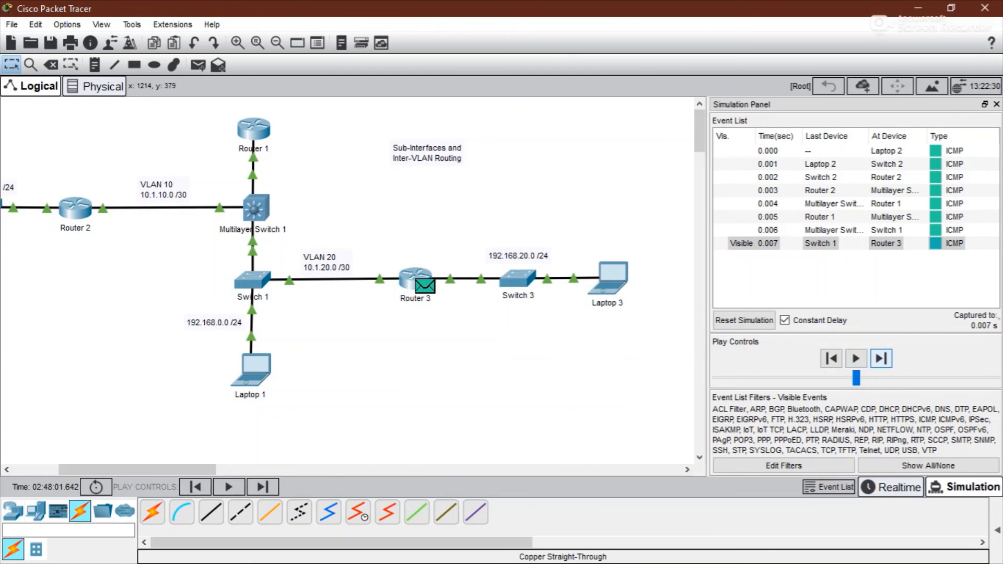
left_click(882, 359)
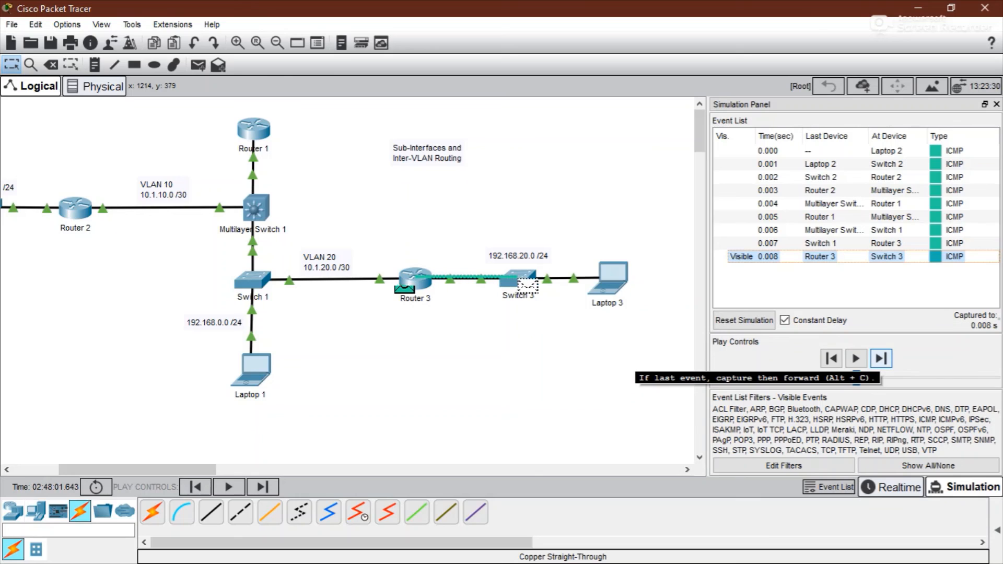
left_click(881, 359)
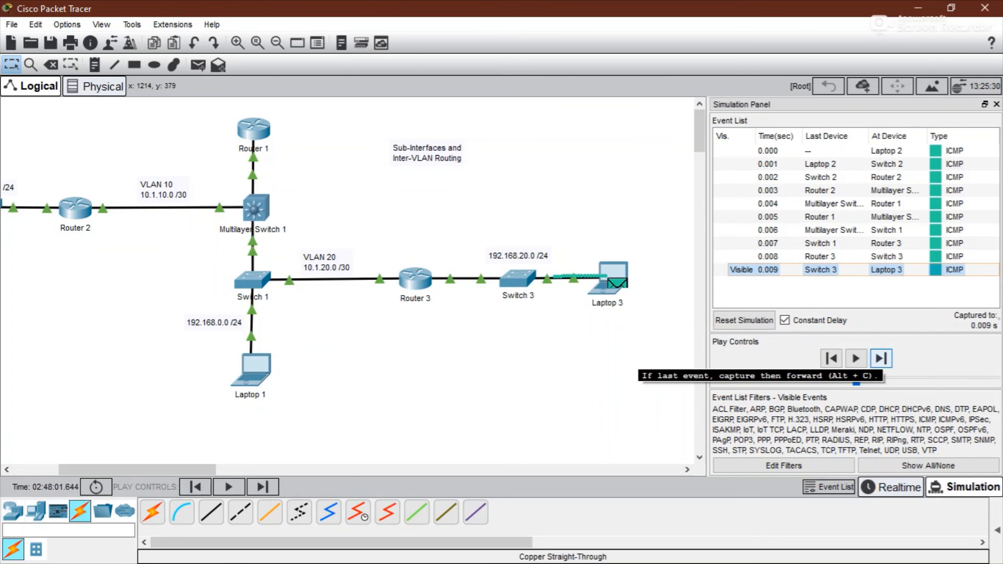
Trace the ICMP reply hop by hop from Laptop 3 through Routers 3, 1 and 2 to Laptop 2, and return to Realtime mode
left_click(882, 359)
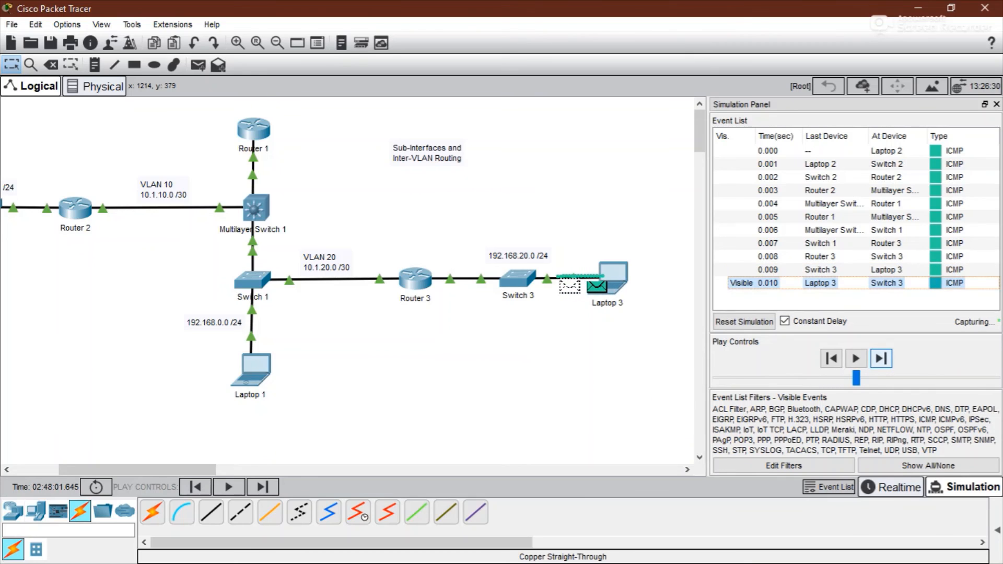
left_click(881, 358)
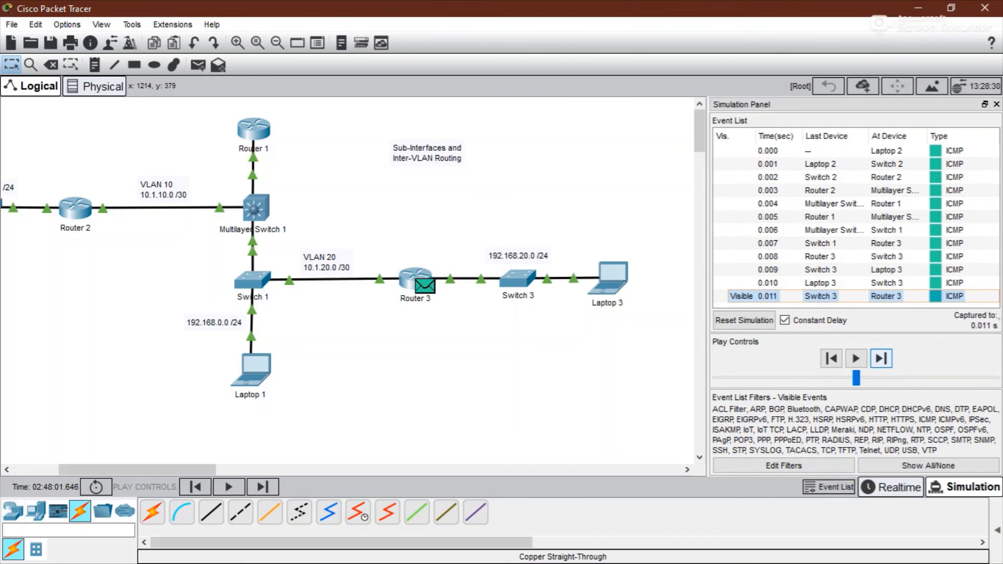
left_click(881, 358)
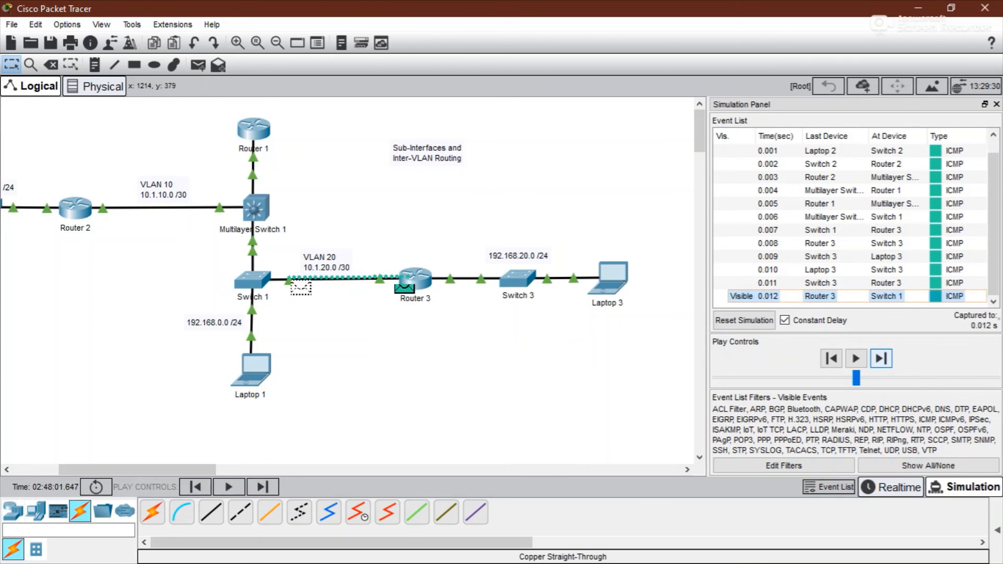
left_click(881, 358)
left_click(882, 358)
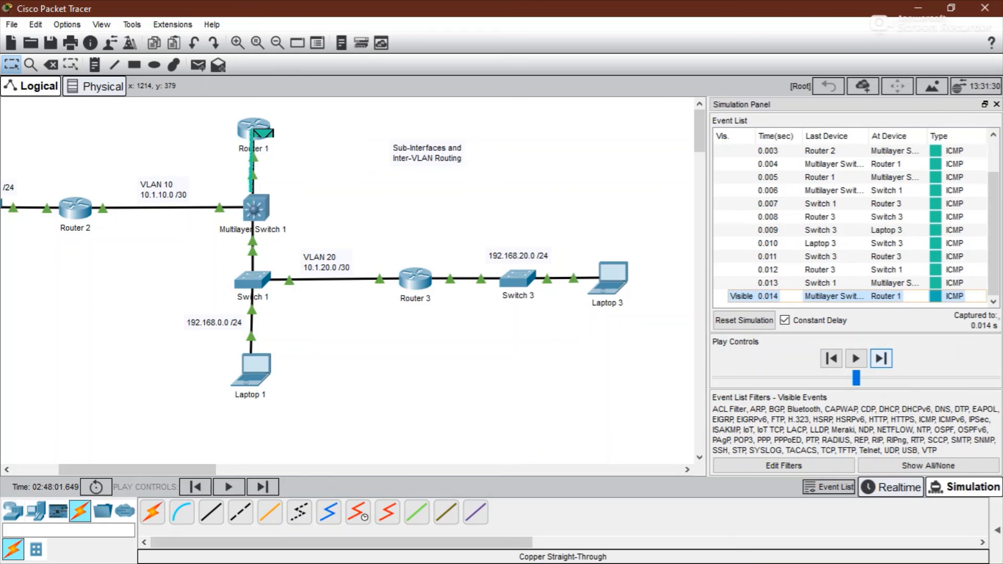
left_click(881, 358)
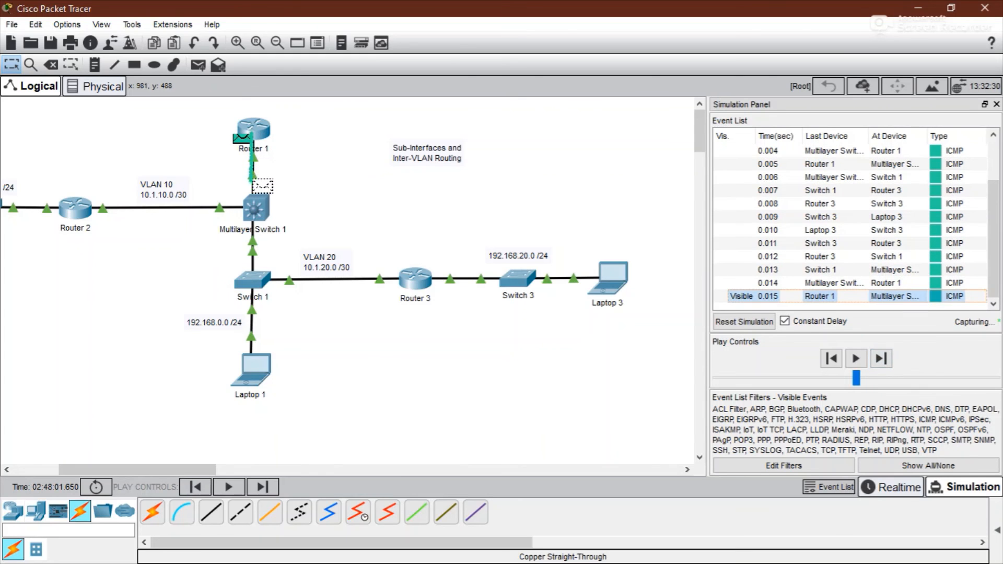
left_click_drag(162, 470, 116, 470)
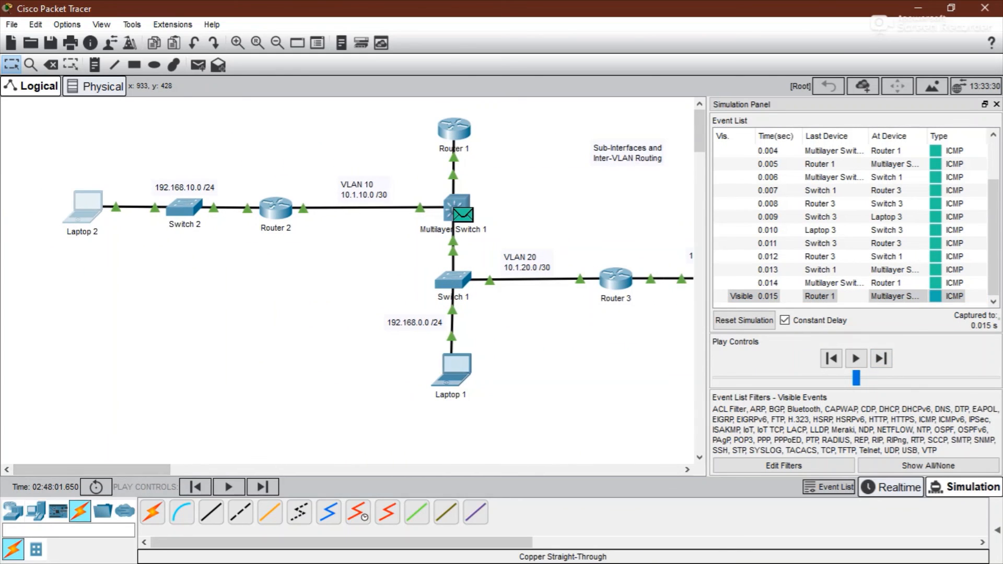
left_click(882, 358)
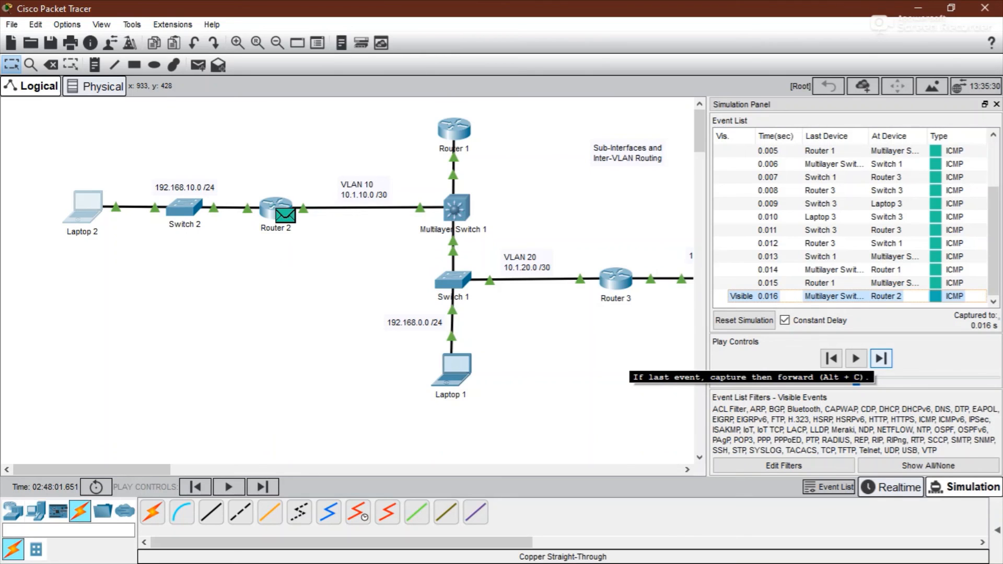
left_click(881, 358)
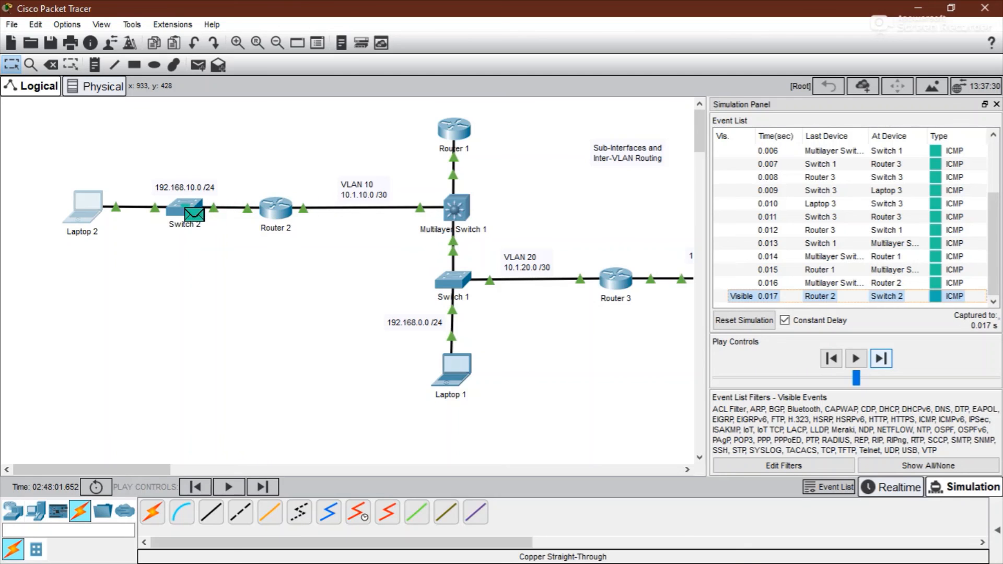
left_click(881, 359)
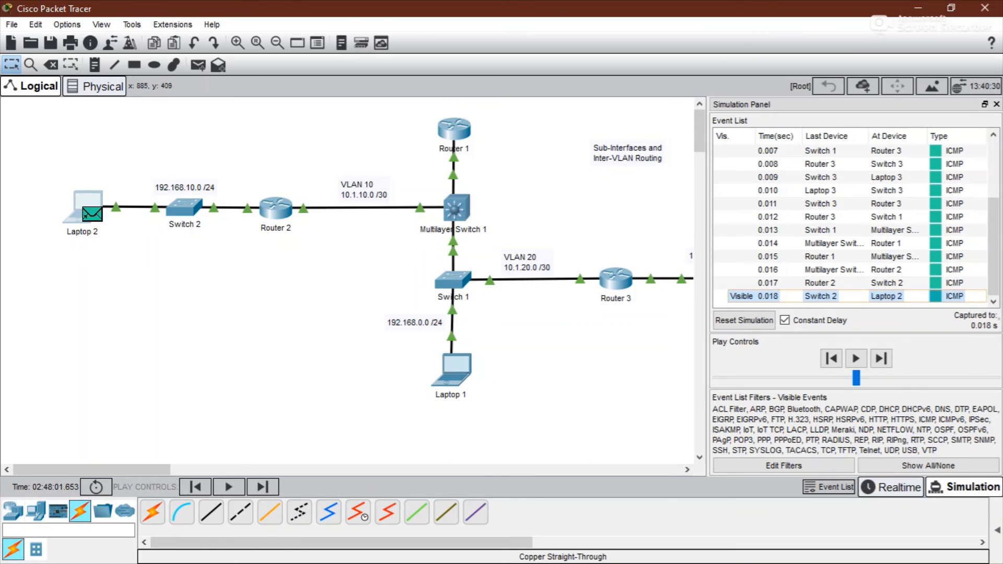
left_click(891, 487)
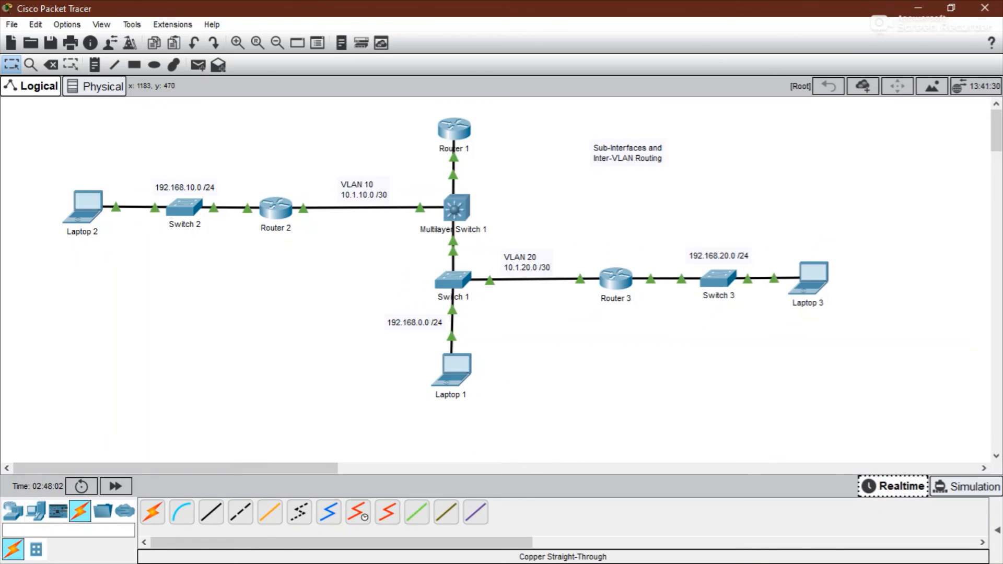